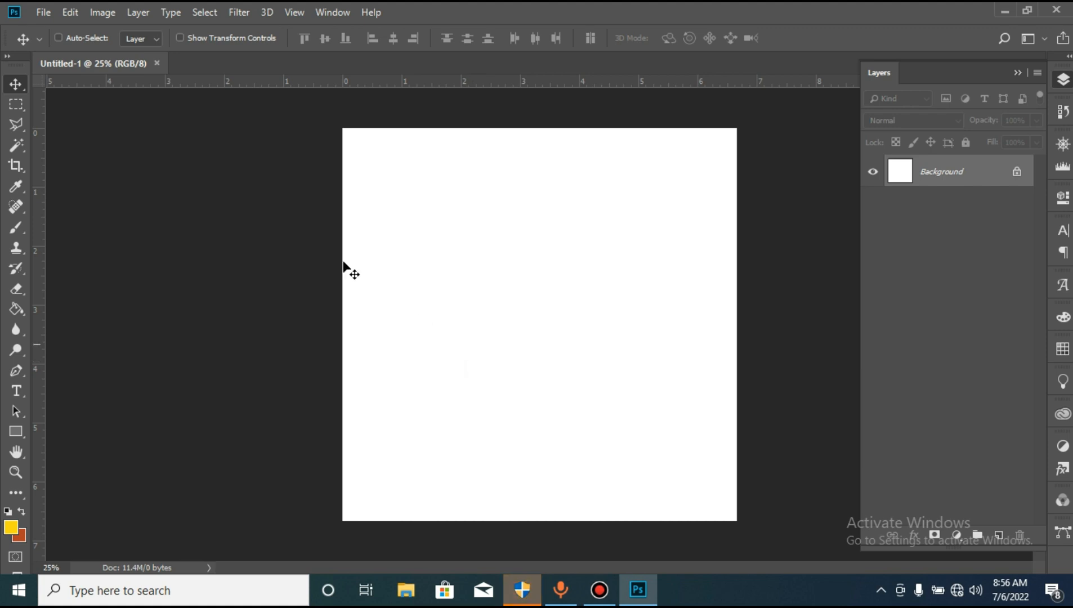
{"action": "left_click", "coordinate": [50, 14]}
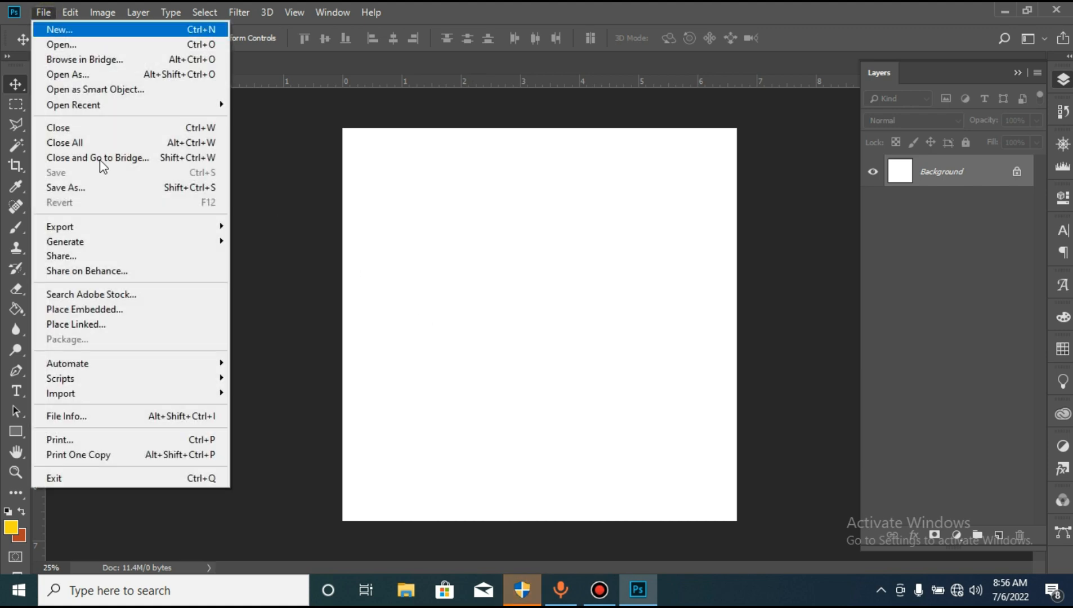
{"action": "left_click", "coordinate": [122, 310]}
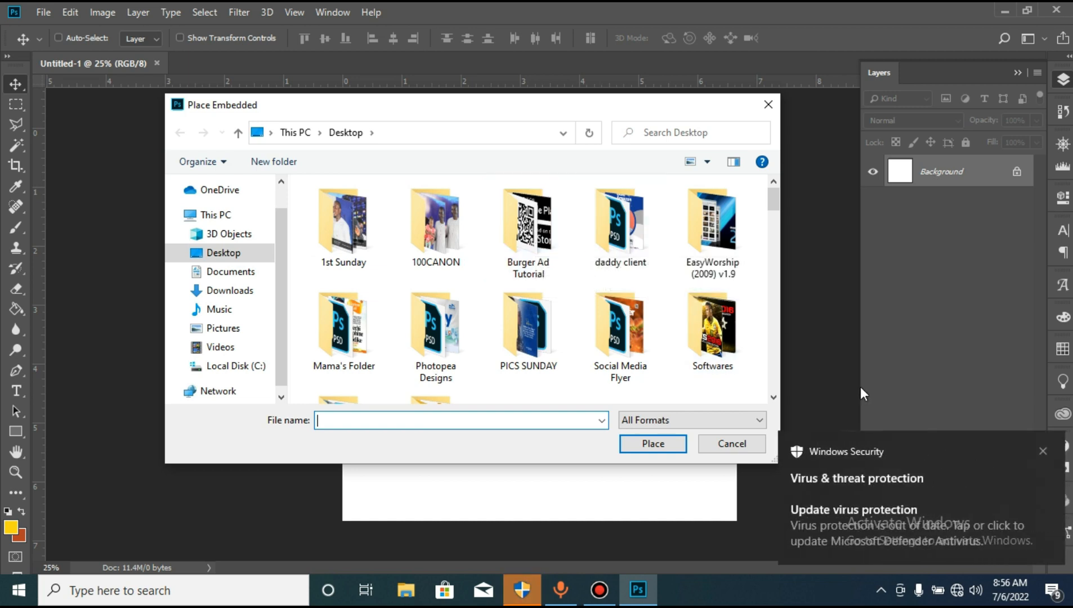
{"action": "left_click", "coordinate": [1042, 450]}
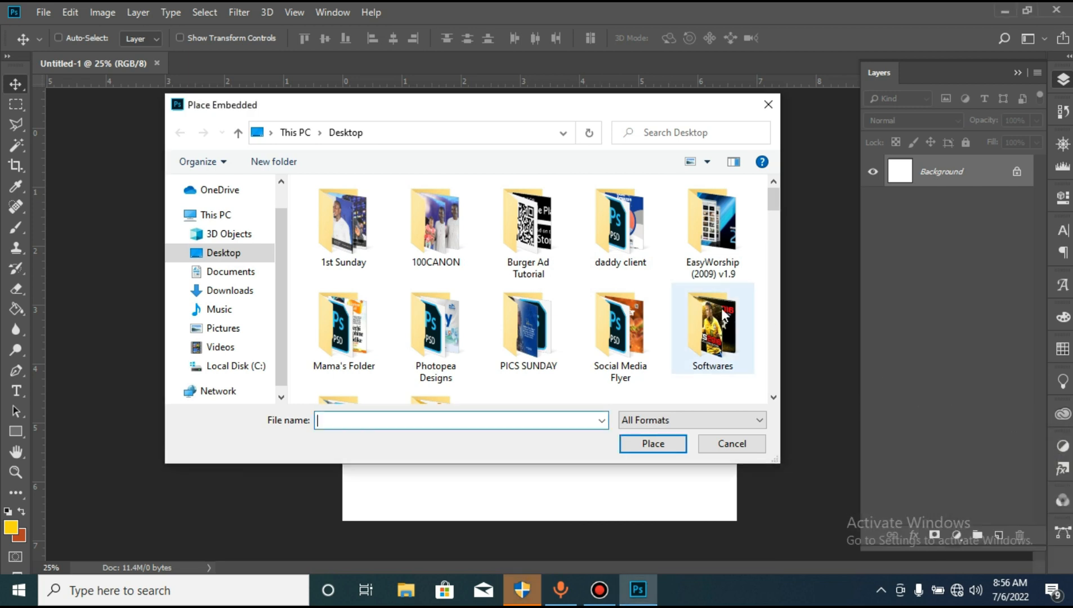
{"action": "double_click", "coordinate": [540, 247]}
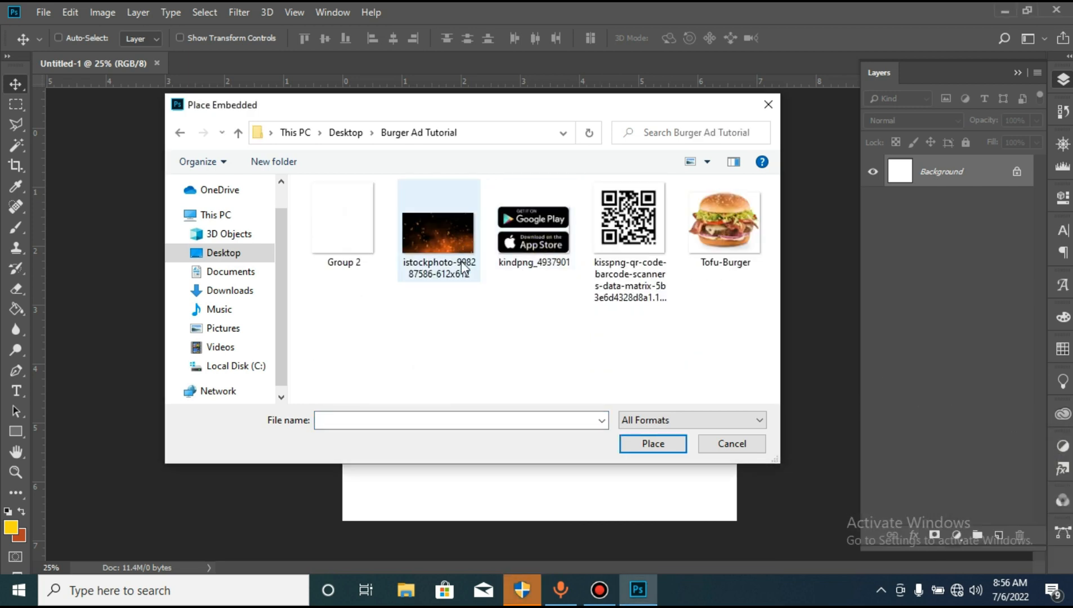
{"action": "double_click", "coordinate": [442, 235]}
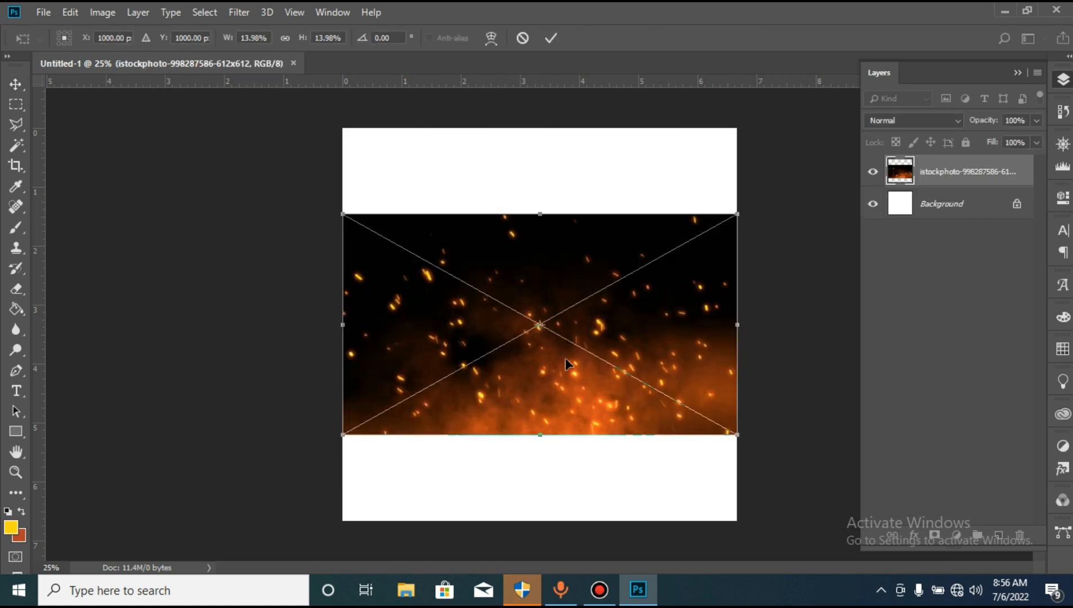
- Flip the placed sparks image vertically, enlarge it to about 23%, and align it with the canvas's upper edge
{"action": "right_click", "coordinate": [521, 385]}
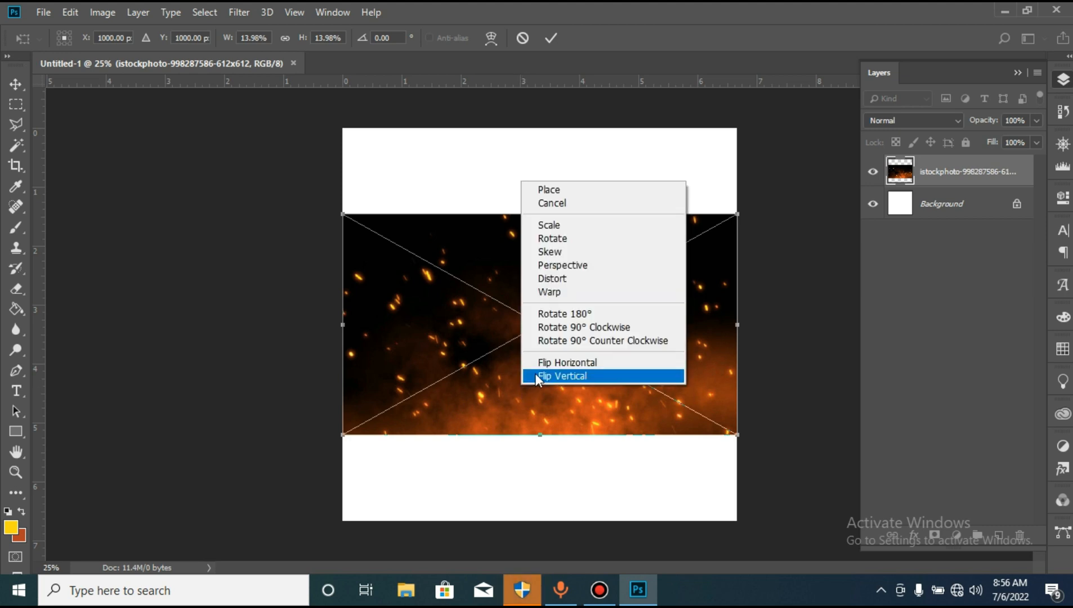
{"action": "left_click", "coordinate": [536, 375]}
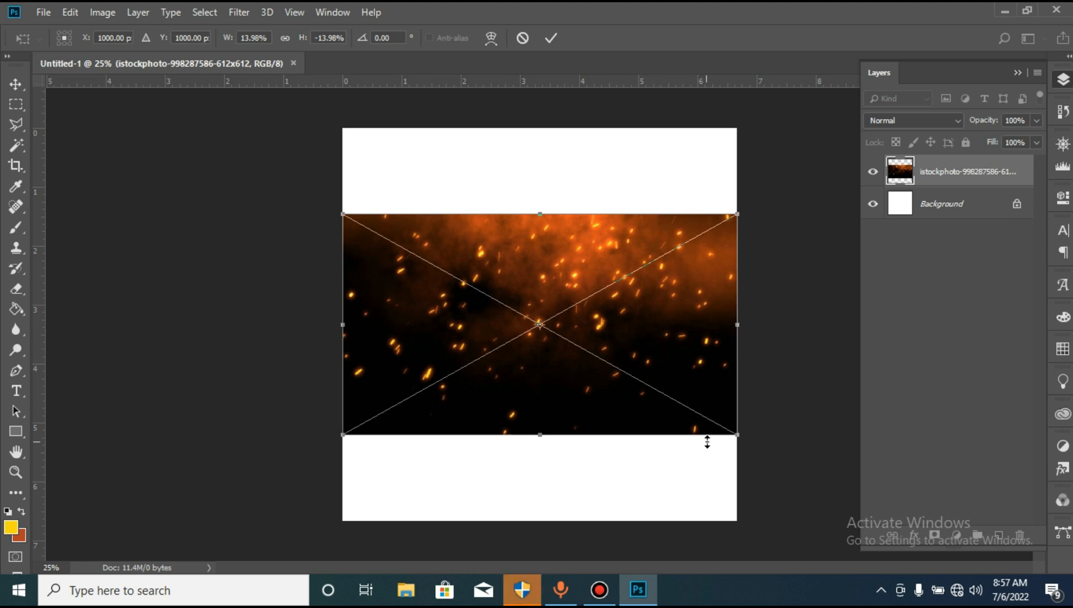
{"action": "left_click_drag", "start_coordinate": [736, 436], "coordinate": [863, 504]}
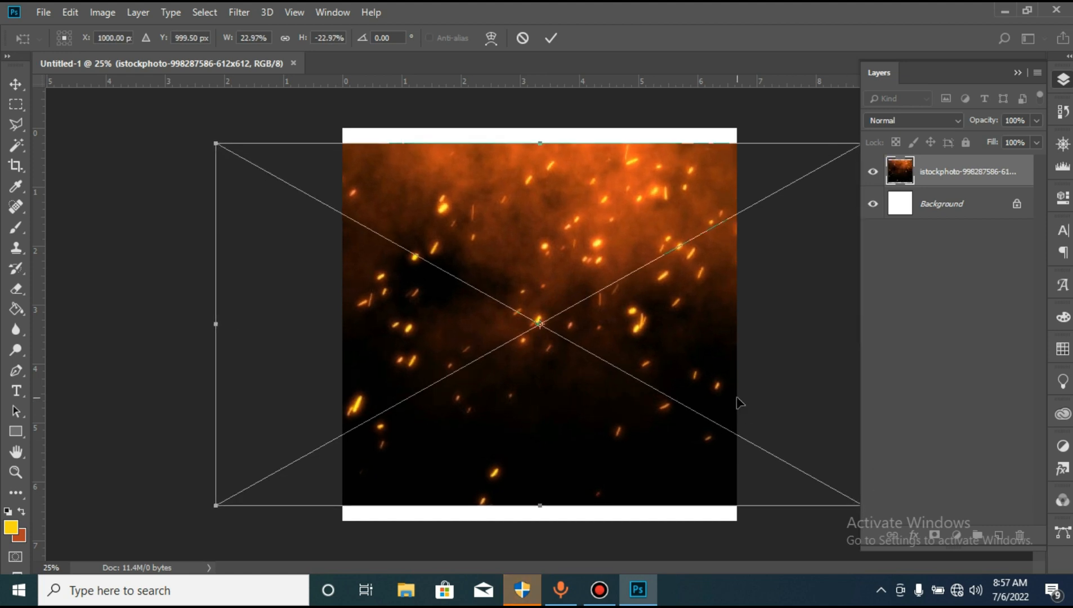
{"action": "left_click_drag", "start_coordinate": [709, 377], "coordinate": [708, 366]}
{"action": "key", "text": "Return"}
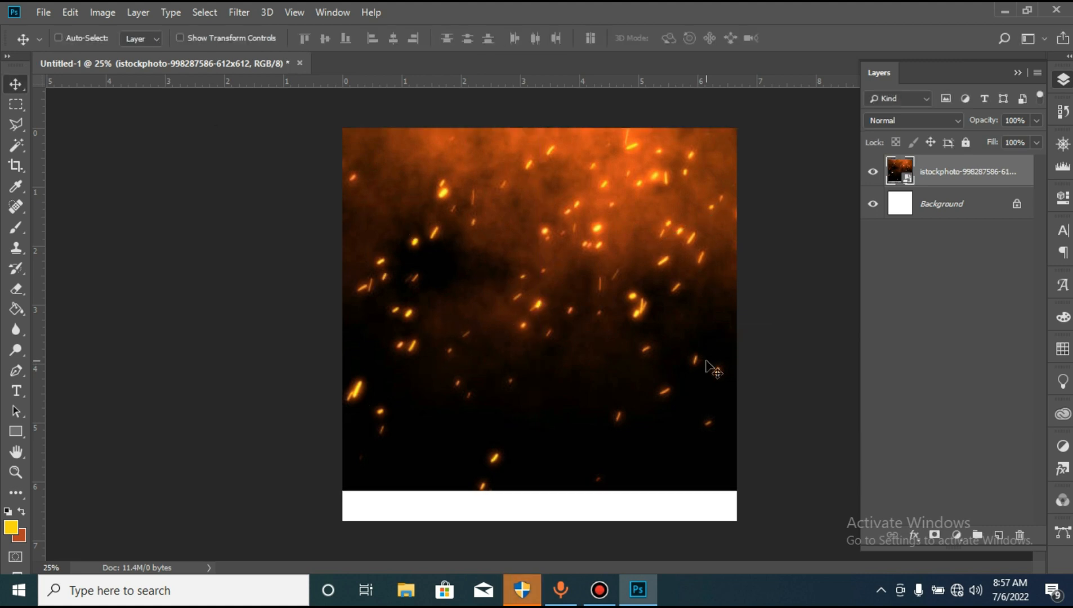
- Duplicate the sparks layer, naming the original "Background Layer" and the copy "Duplicate"
{"action": "key", "text": "ctrl"}
{"action": "key", "text": "ctrl+j"}
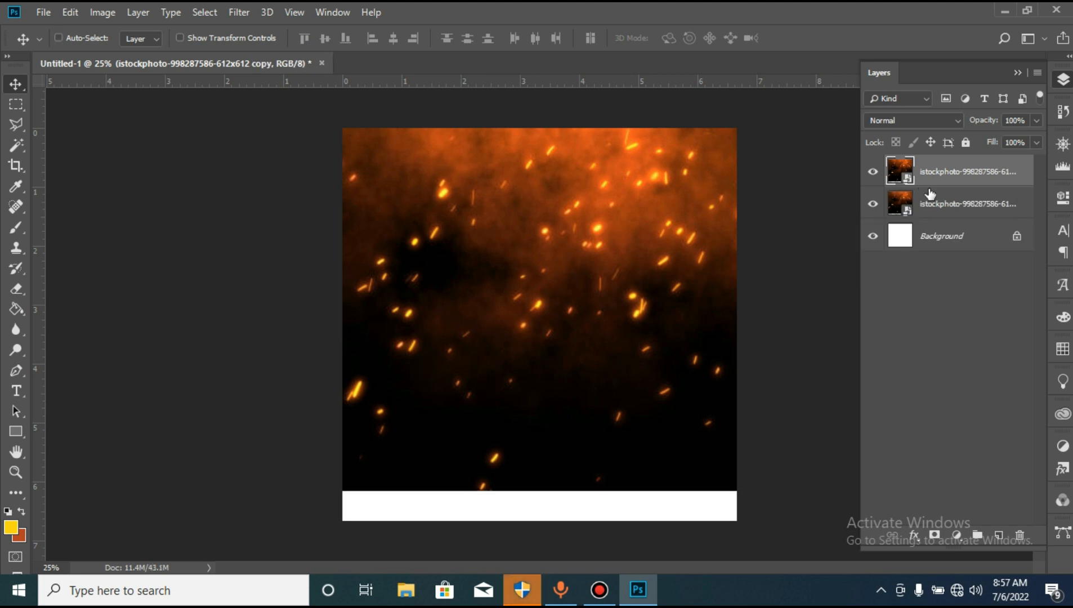
{"action": "double_click", "coordinate": [936, 204]}
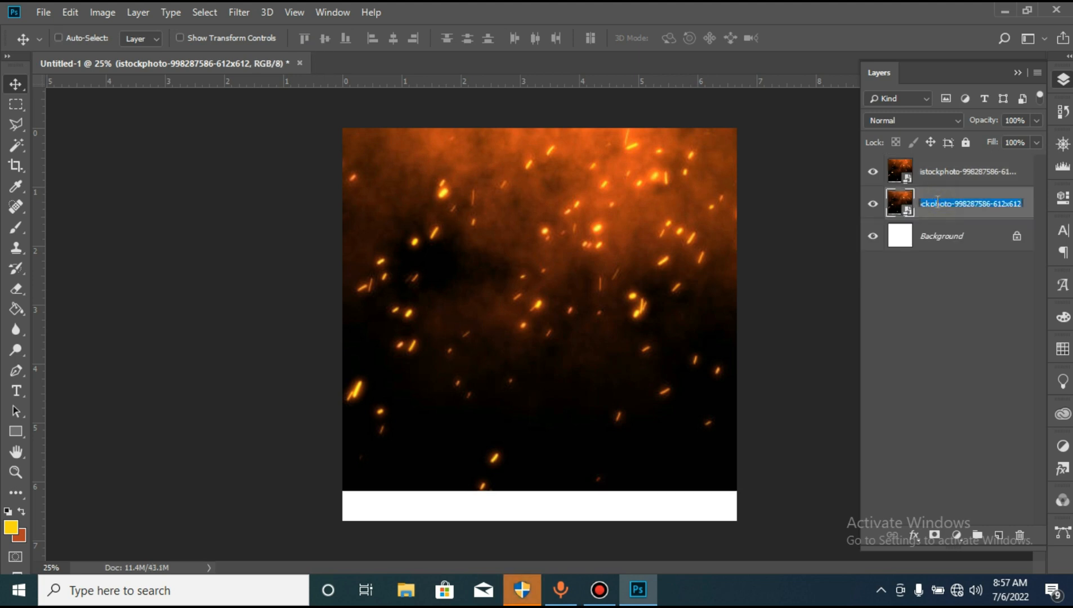
{"action": "type", "text": "Background Layer"}
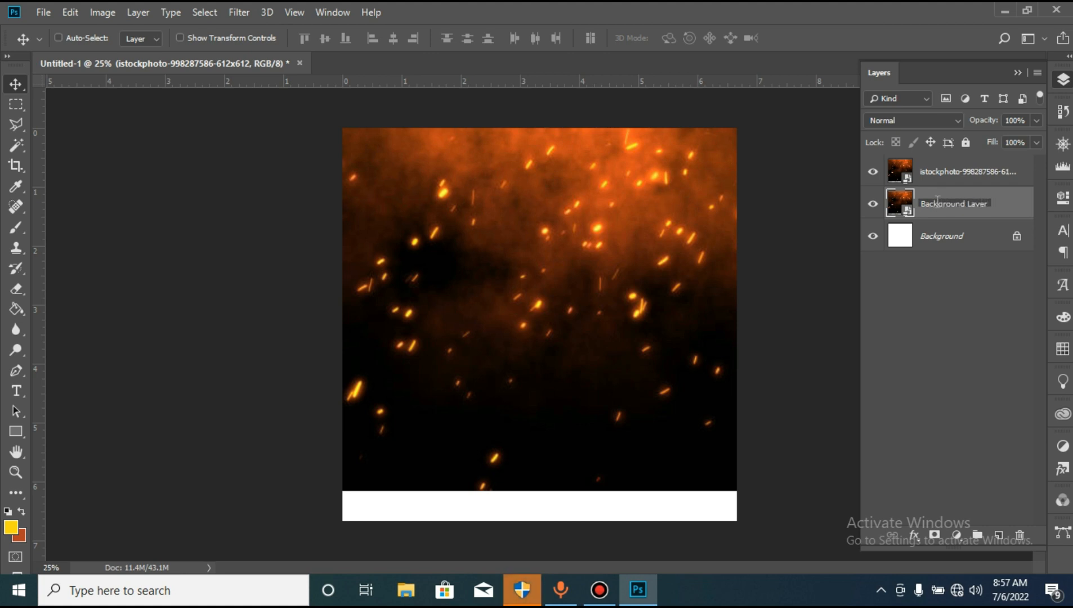
{"action": "key", "text": "Return"}
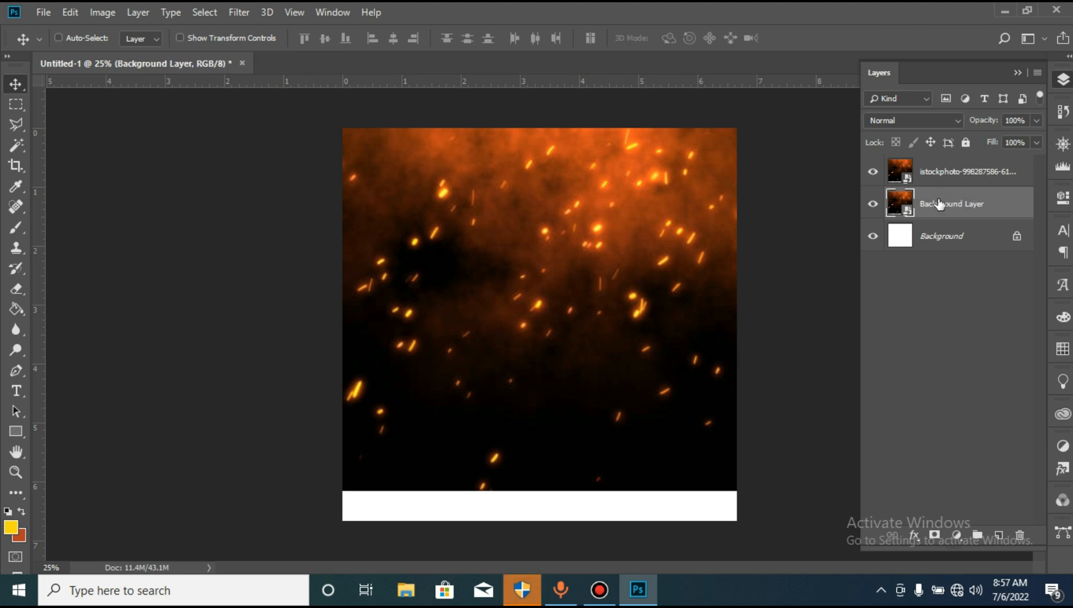
{"action": "double_click", "coordinate": [942, 174]}
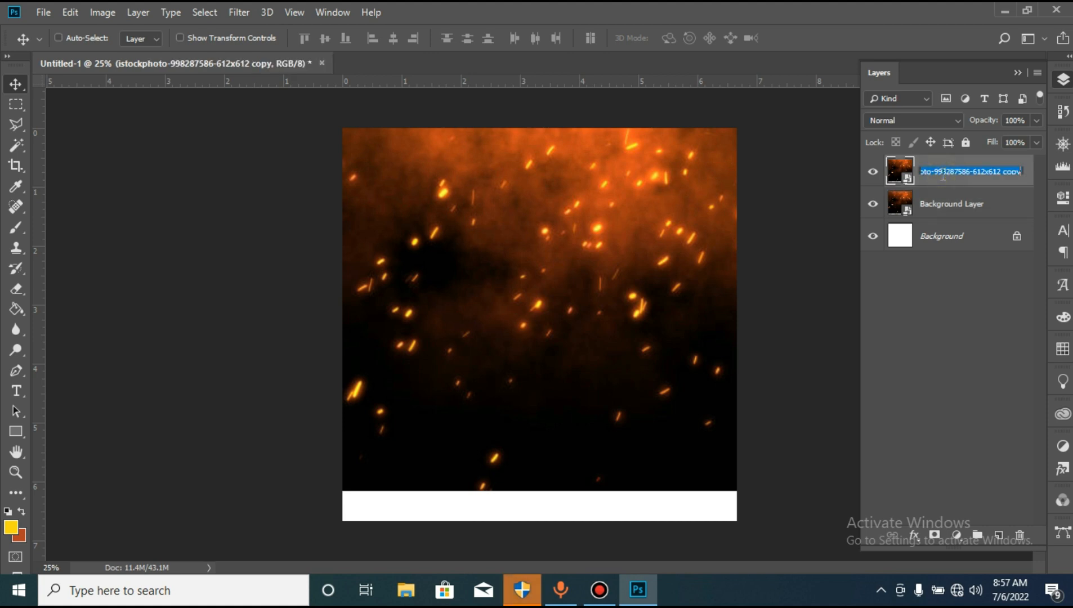
{"action": "type", "text": "B"}
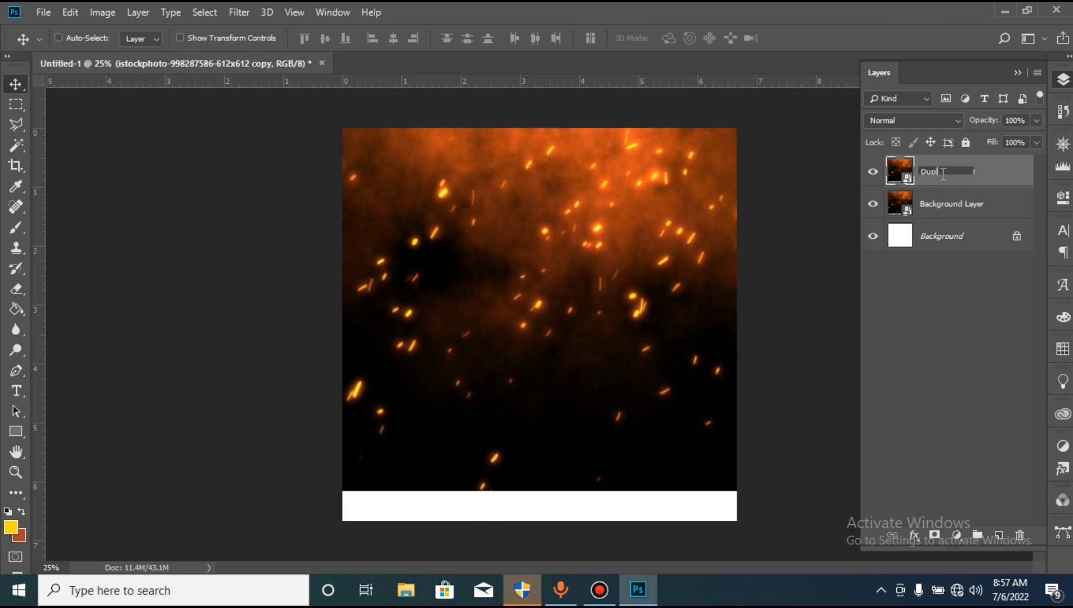
{"action": "key", "text": "Return"}
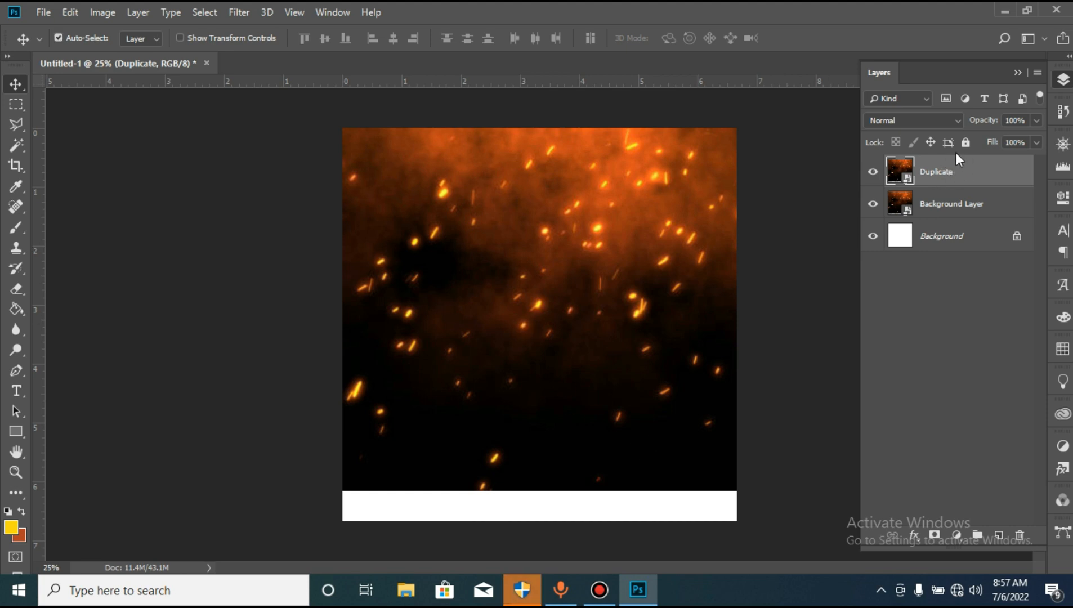
- Flip the Duplicate layer vertically and move it down to cover the white strip along the canvas's lower edge
{"action": "key", "text": "ctrl+t"}
{"action": "right_click", "coordinate": [660, 328]}
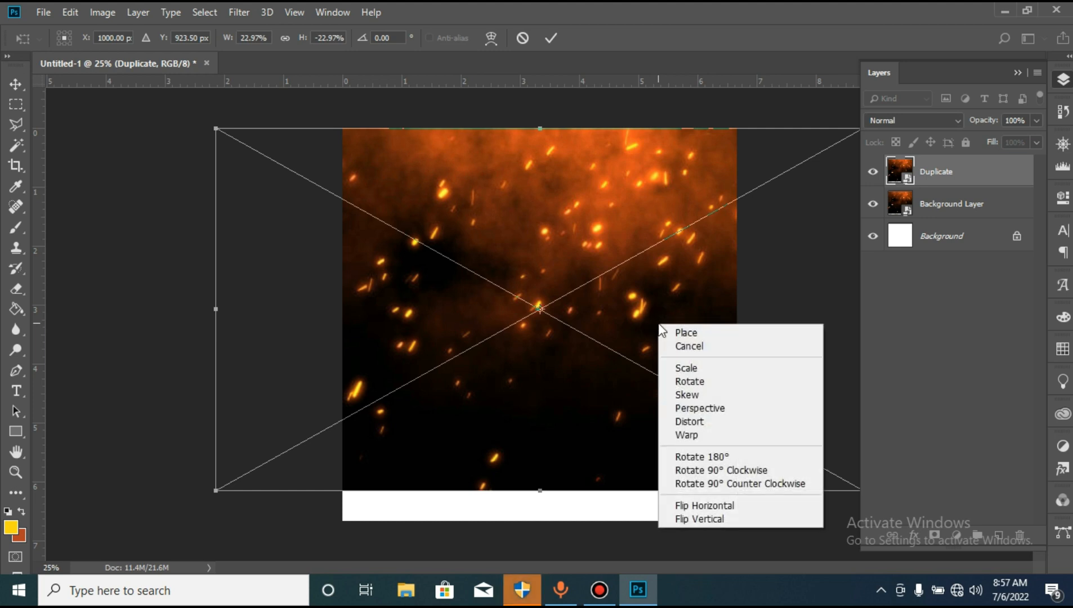
{"action": "left_click", "coordinate": [722, 525]}
{"action": "left_click_drag", "start_coordinate": [624, 344], "coordinate": [623, 437]}
{"action": "key", "text": "Return"}
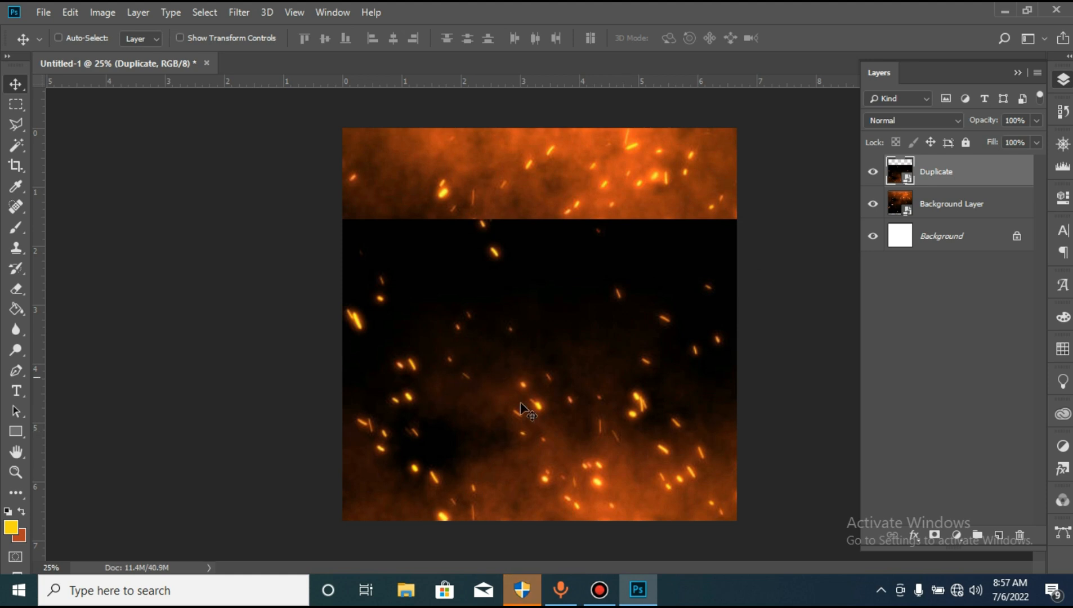
- Rasterize the Duplicate layer and erase its hard upper edge with a soft 1300 px eraser to blend both layers
{"action": "right_click", "coordinate": [951, 167]}
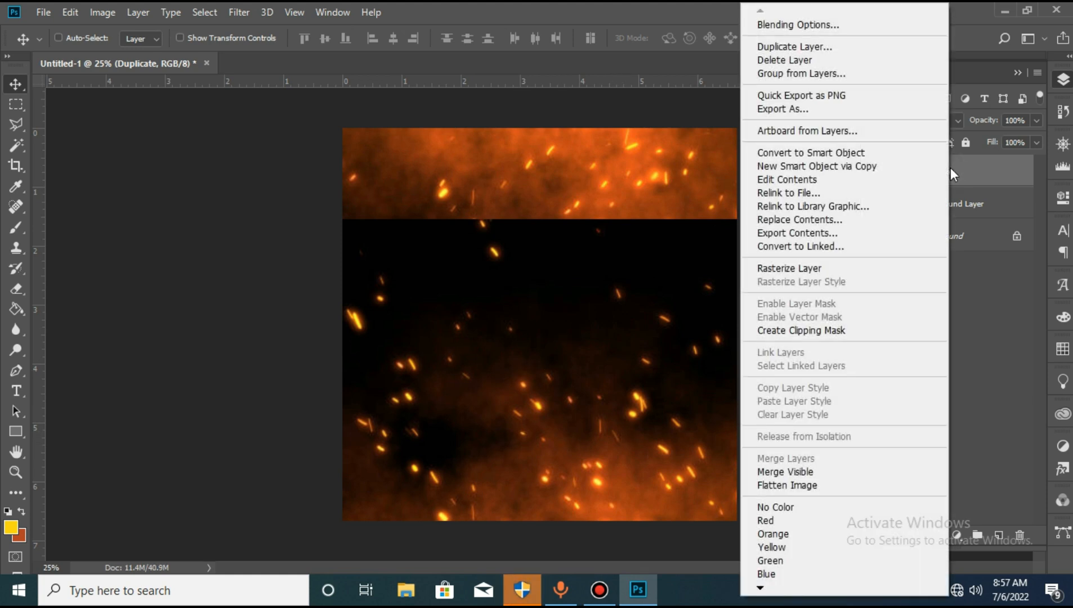
{"action": "left_click", "coordinate": [826, 268]}
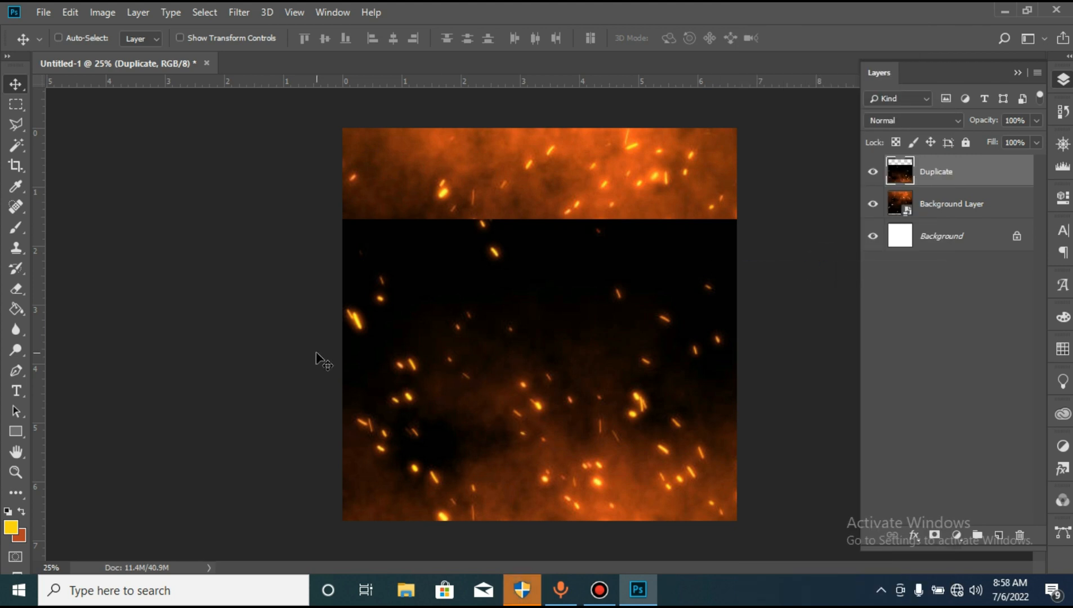
{"action": "left_click", "coordinate": [16, 288]}
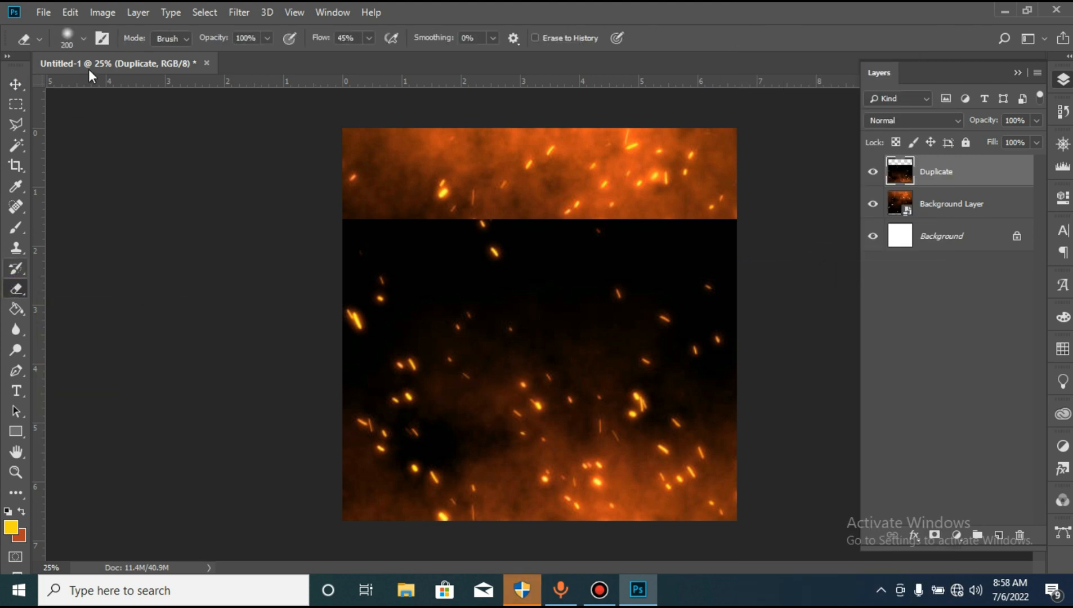
{"action": "left_click", "coordinate": [83, 38]}
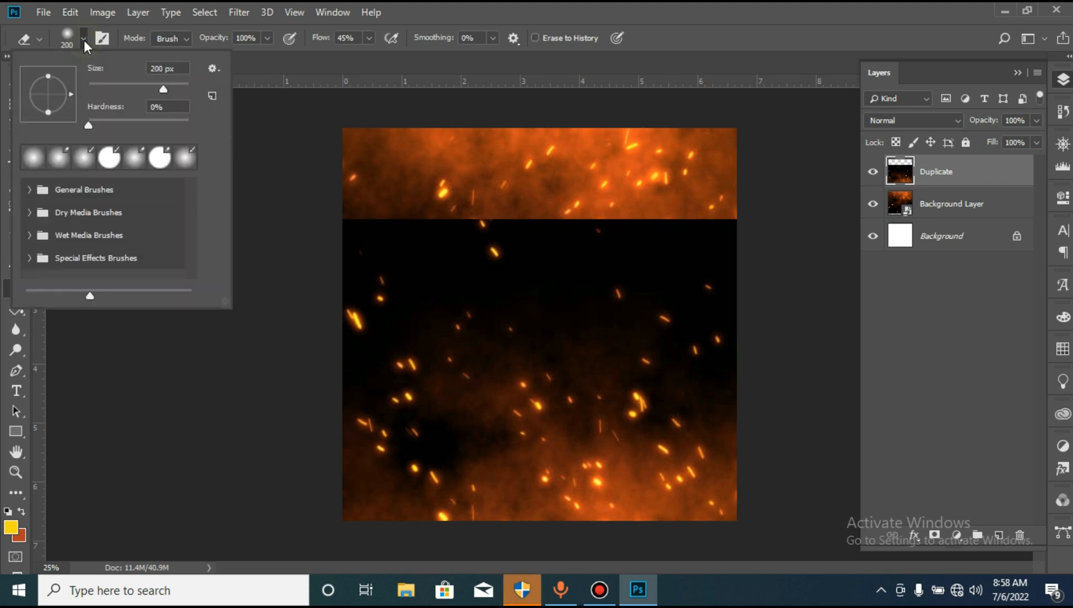
{"action": "double_click", "coordinate": [172, 68]}
{"action": "type", "text": "13"}
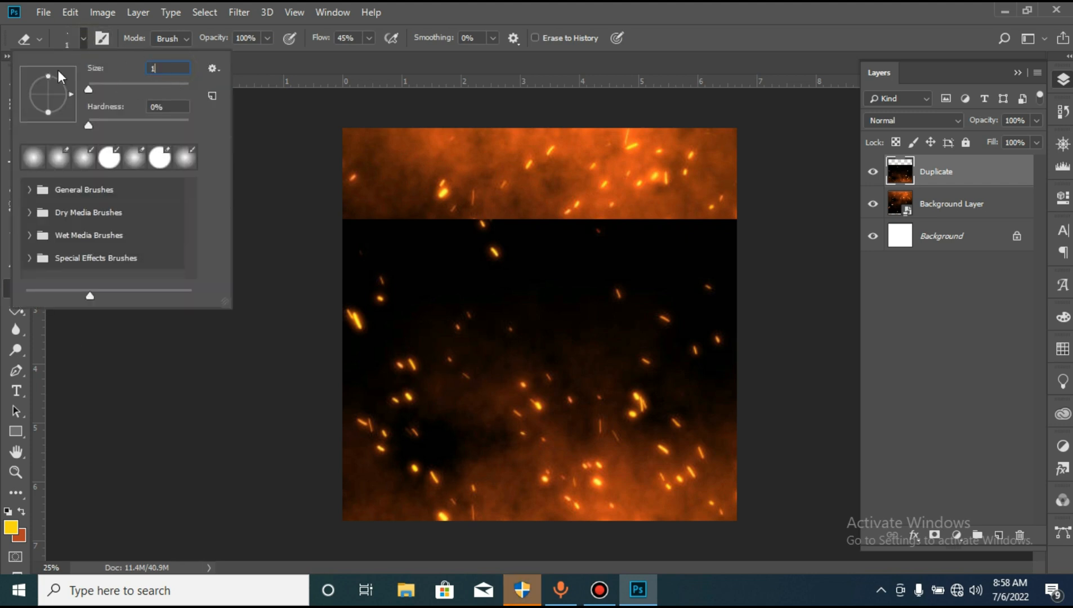
{"action": "type", "text": "00"}
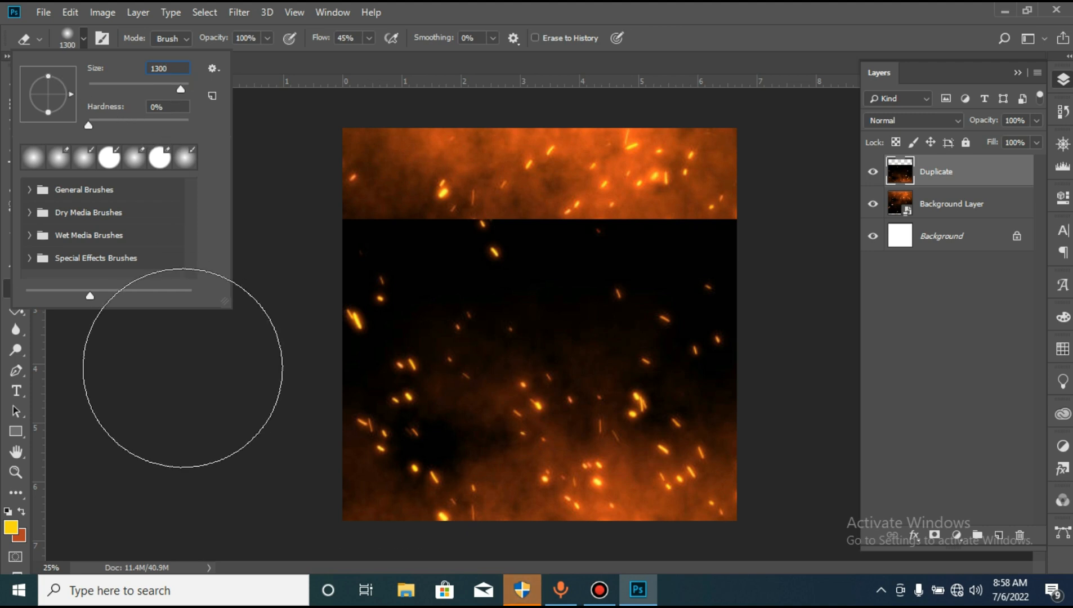
{"action": "left_click", "coordinate": [181, 394]}
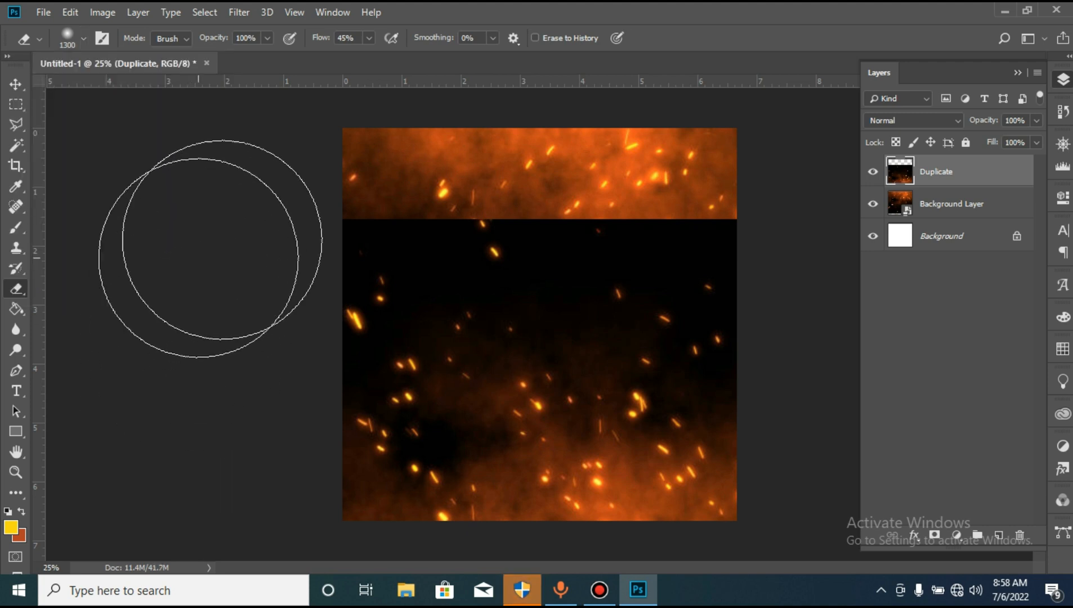
{"action": "mouse_move", "coordinate": [272, 222]}
{"action": "left_mouse_down"}
{"action": "mouse_move", "coordinate": [326, 210]}
{"action": "mouse_move", "coordinate": [711, 209]}
{"action": "mouse_move", "coordinate": [611, 208]}
{"action": "mouse_move", "coordinate": [682, 227]}
{"action": "mouse_move", "coordinate": [516, 229]}
{"action": "mouse_move", "coordinate": [357, 248]}
{"action": "mouse_move", "coordinate": [412, 304]}
{"action": "mouse_move", "coordinate": [558, 235]}
{"action": "mouse_move", "coordinate": [652, 245]}
{"action": "mouse_move", "coordinate": [412, 244]}
{"action": "mouse_move", "coordinate": [639, 235]}
{"action": "mouse_move", "coordinate": [730, 264]}
{"action": "mouse_move", "coordinate": [594, 292]}
{"action": "mouse_move", "coordinate": [379, 282]}
{"action": "mouse_move", "coordinate": [685, 261]}
{"action": "mouse_move", "coordinate": [496, 255]}
{"action": "left_mouse_up"}
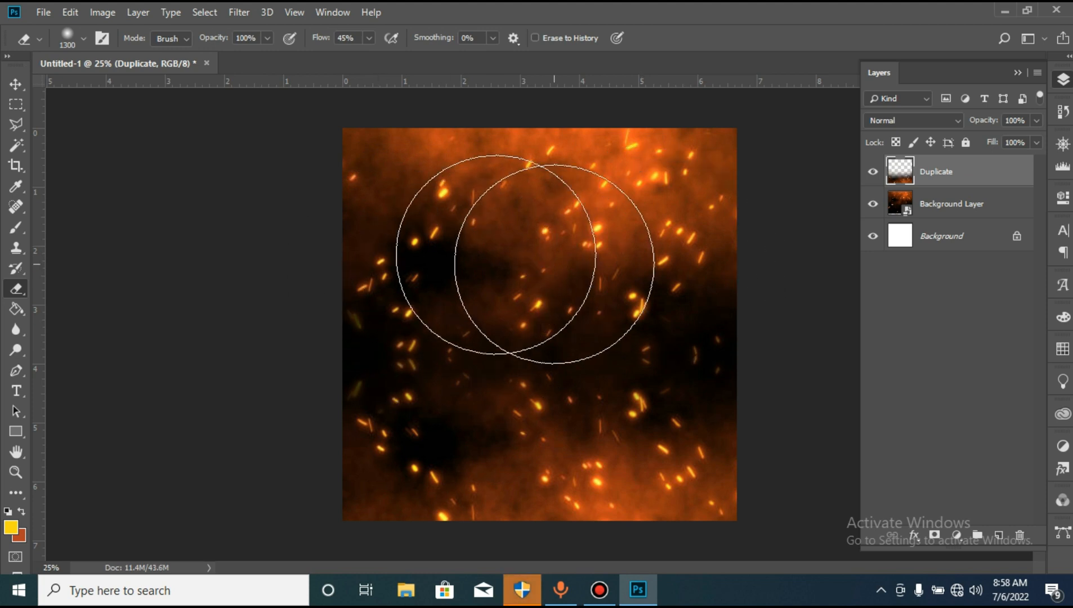
- Apply a Gaussian Blur with a 30-pixel radius to the Background Layer
{"action": "left_click", "coordinate": [932, 203]}
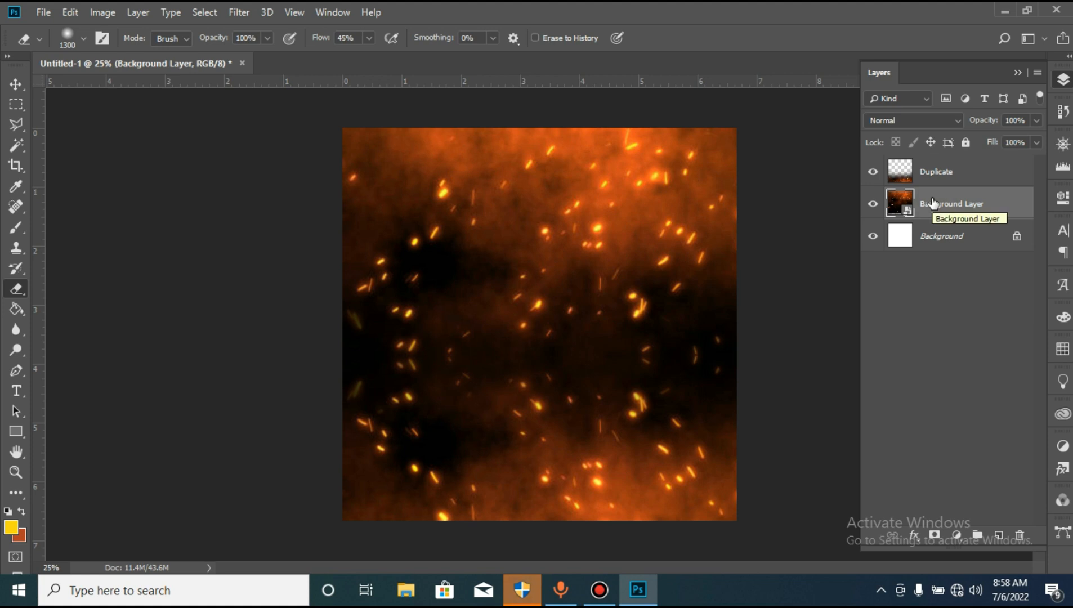
{"action": "left_click", "coordinate": [250, 8]}
{"action": "mouse_move", "coordinate": [302, 193]}
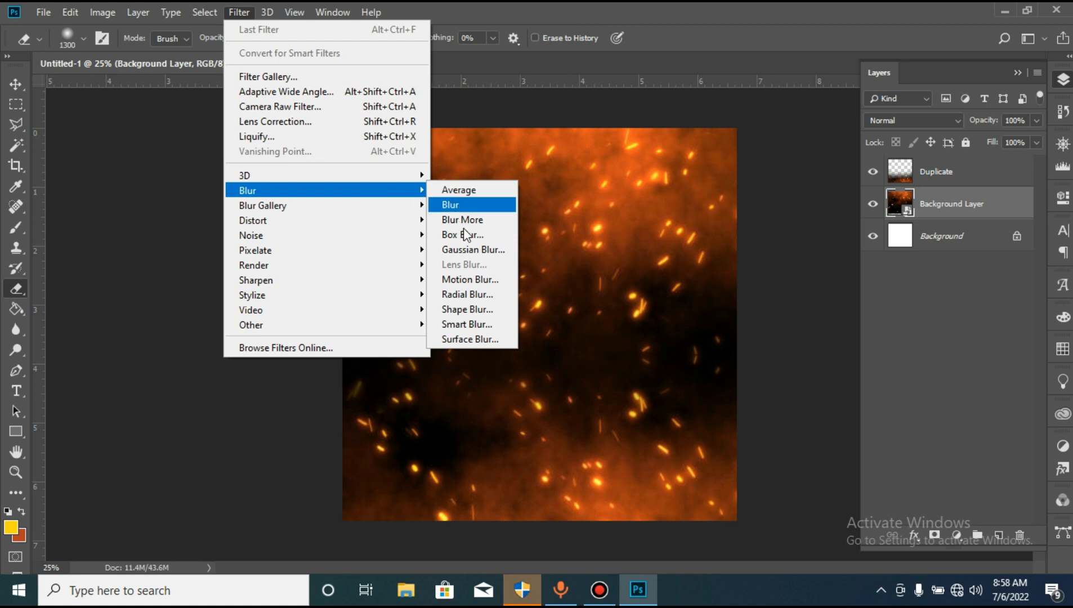
{"action": "left_click", "coordinate": [479, 249]}
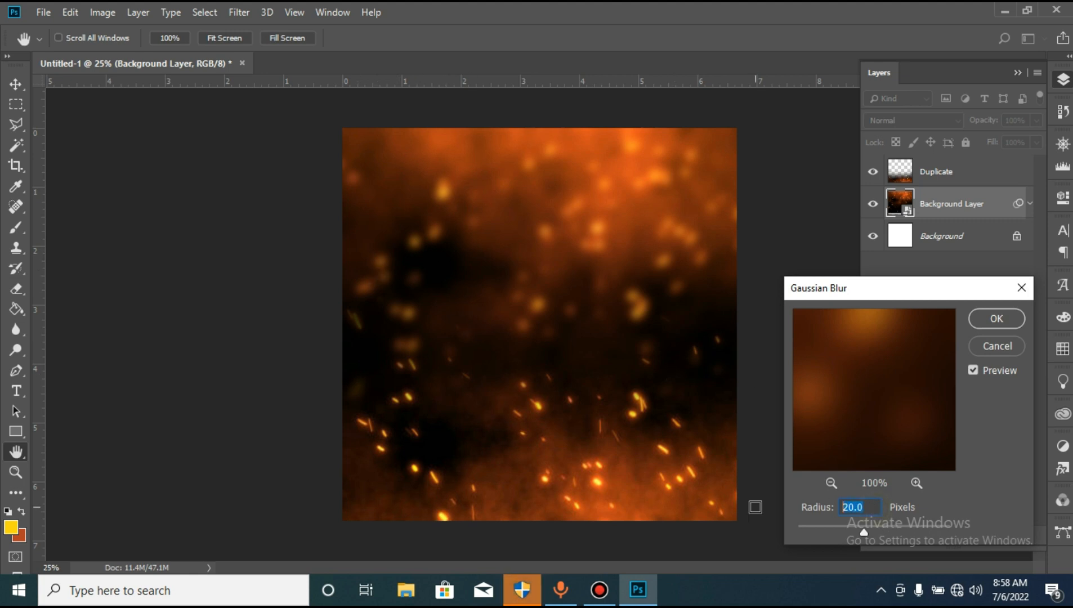
{"action": "type", "text": "30"}
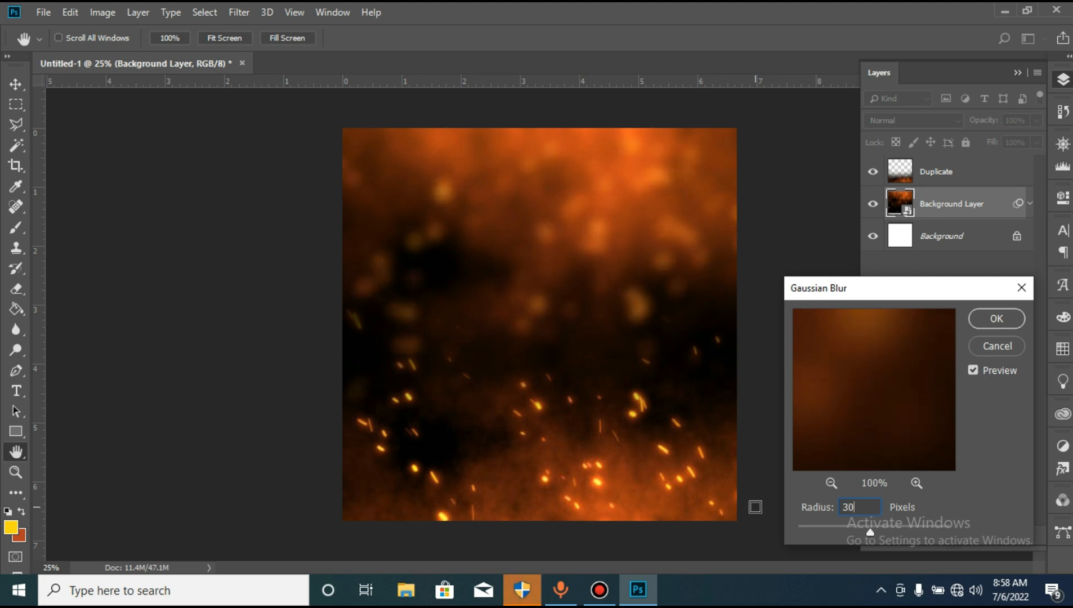
{"action": "key", "text": "Return"}
{"action": "key", "text": "e"}
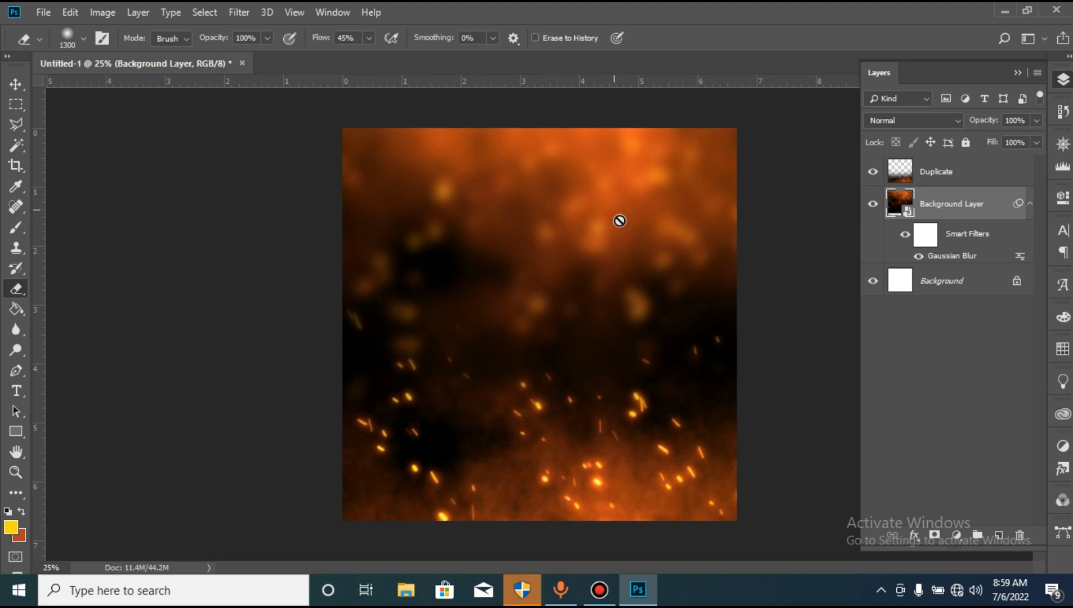
- Set the radius of the Background Layer's Gaussian Blur smart filter to 35 pixels
{"action": "double_click", "coordinate": [951, 256]}
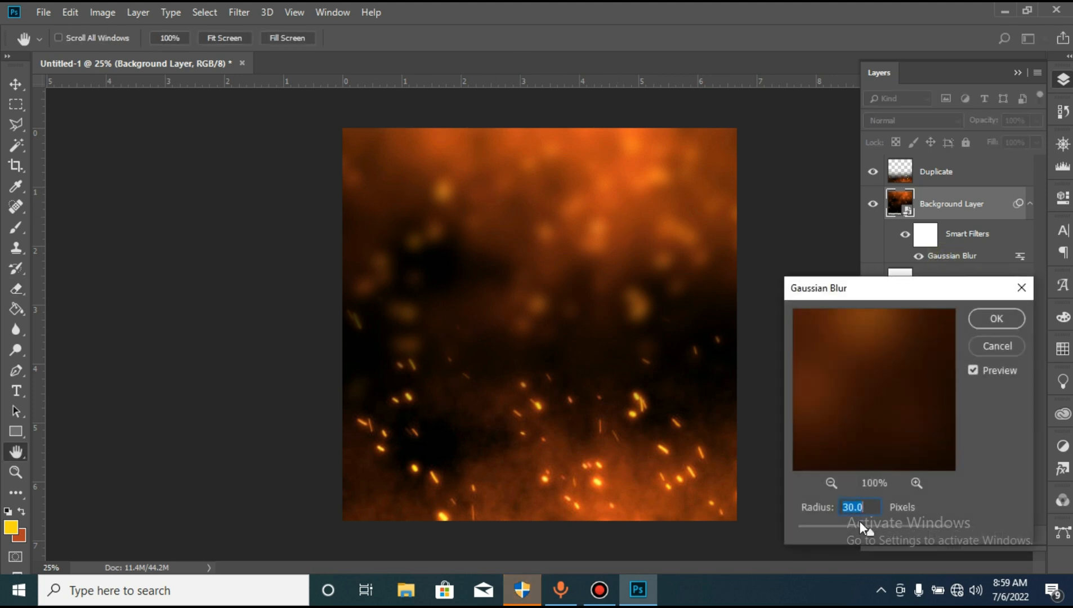
{"action": "type", "text": "35"}
{"action": "key", "text": "Return"}
{"action": "key", "text": "e"}
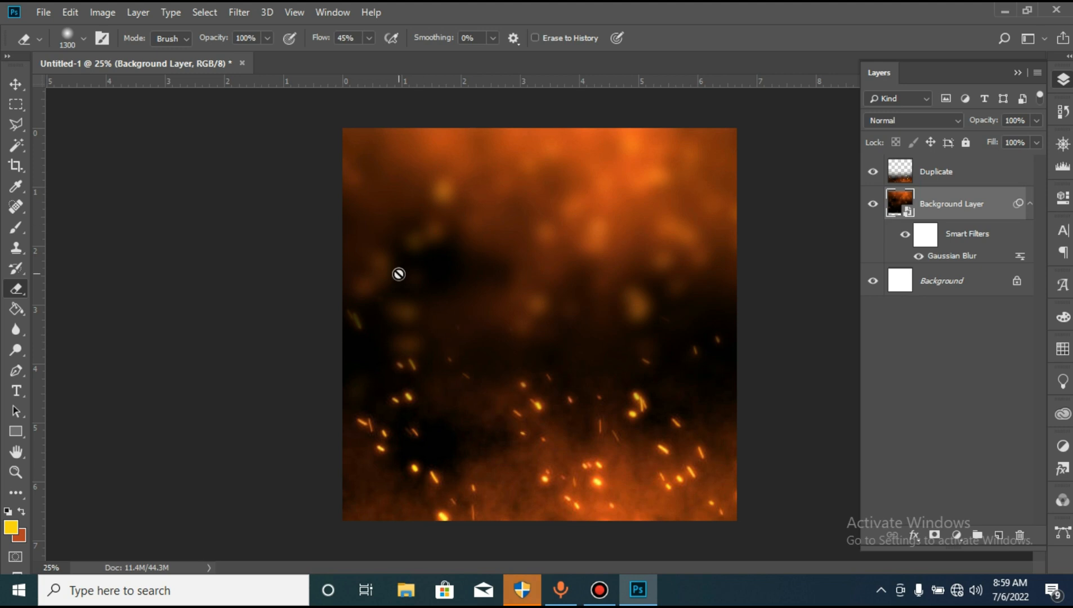
- Enlarge the Background Layer slightly with Free Transform and shift it down a little, keeping the canvas's upper edge covered
{"action": "left_click", "coordinate": [16, 85]}
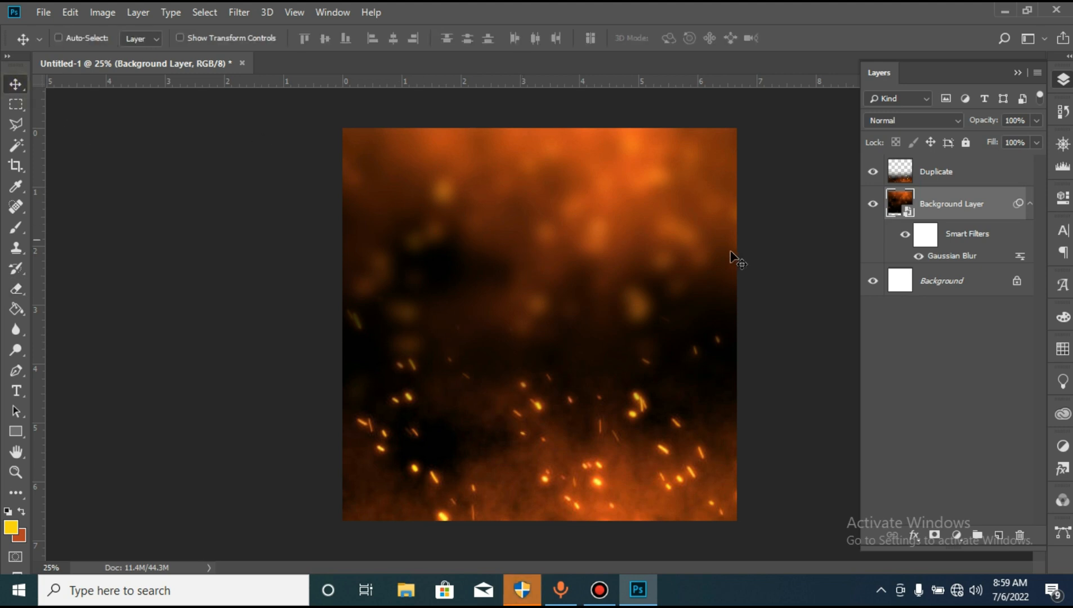
{"action": "key", "text": "ctrl"}
{"action": "key", "text": "ctrl+t"}
{"action": "key", "text": "Return"}
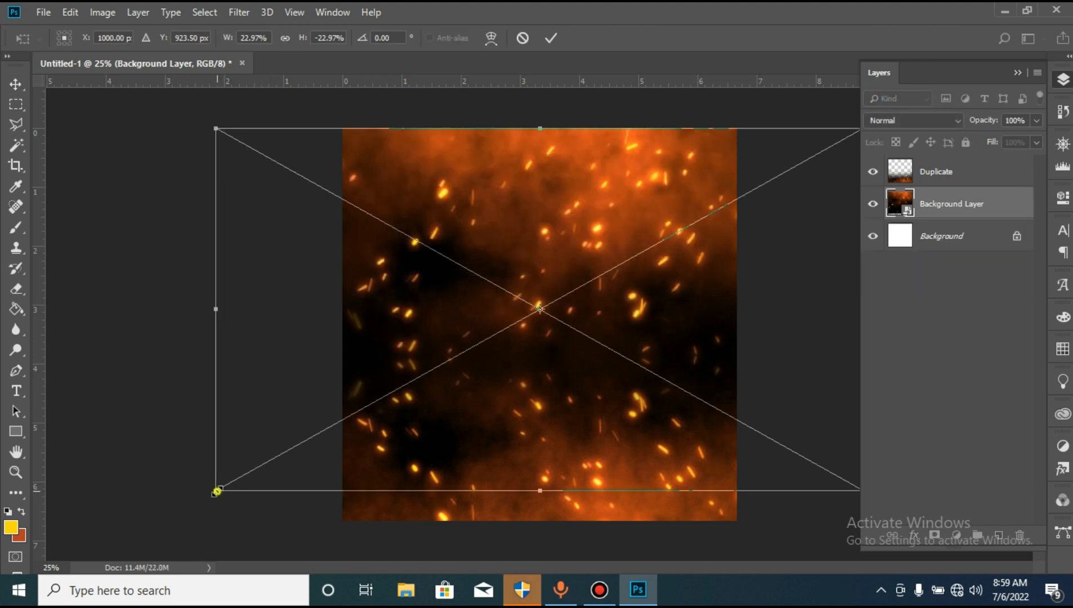
{"action": "left_click_drag", "start_coordinate": [216, 492], "coordinate": [190, 509]}
{"action": "left_click_drag", "start_coordinate": [571, 231], "coordinate": [572, 240]}
{"action": "key", "text": "Return"}
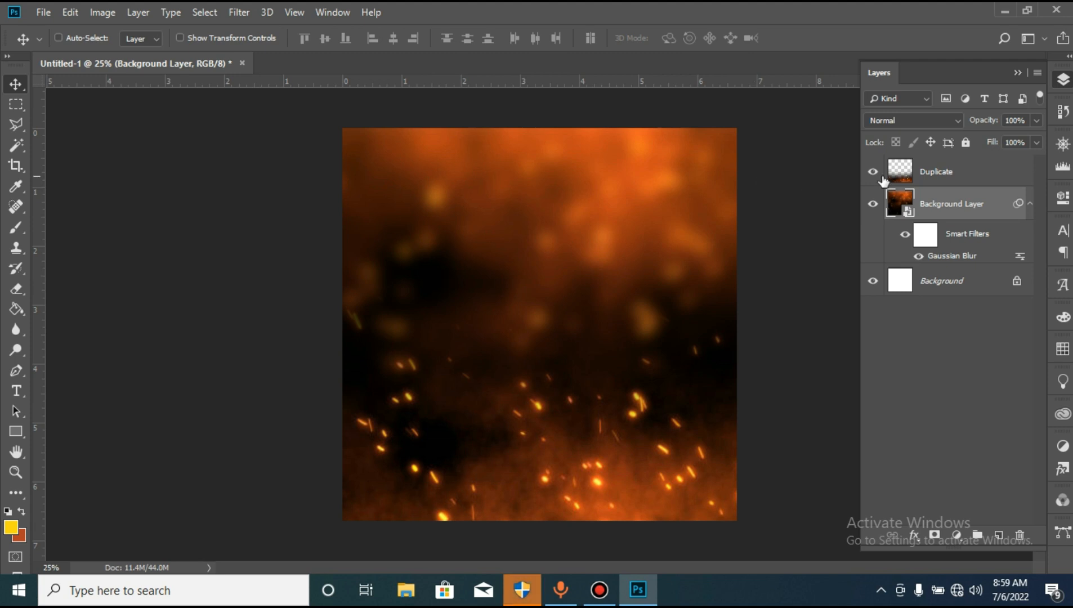
- Convert the Duplicate and Background Layer layers together into one smart object and rename it Background
{"action": "left_click", "coordinate": [972, 177], "text": "ctrl"}
{"action": "right_click", "coordinate": [972, 179]}
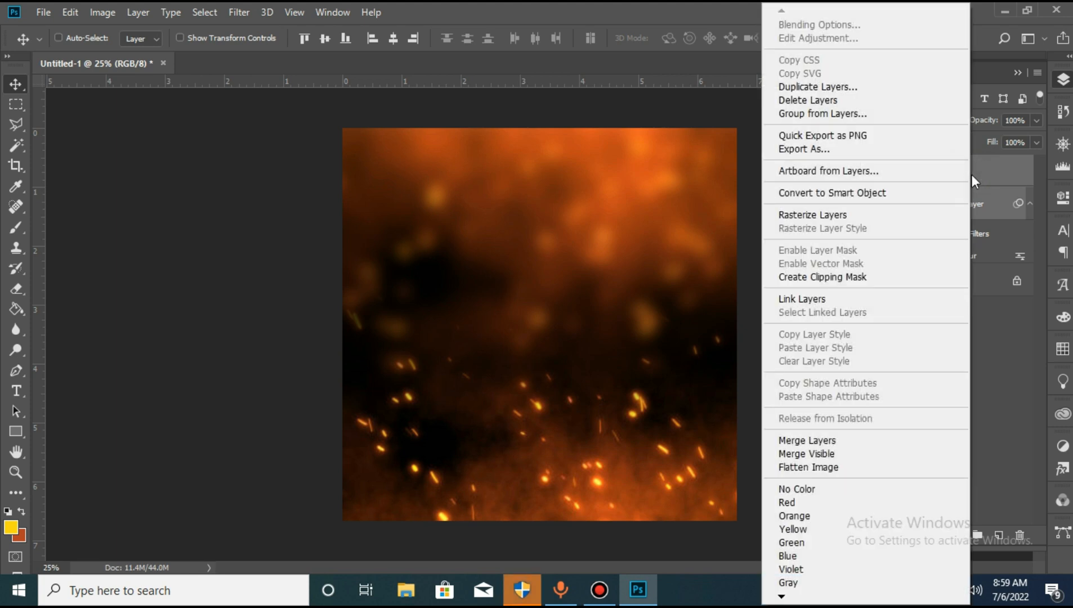
{"action": "left_click", "coordinate": [892, 194]}
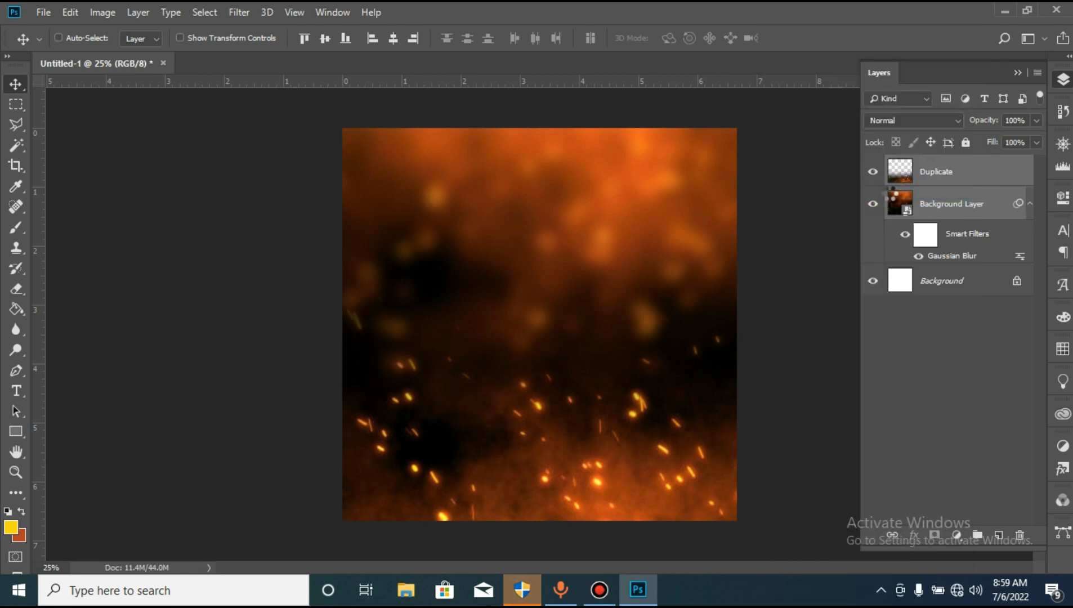
{"action": "double_click", "coordinate": [936, 171]}
{"action": "type", "text": "Background"}
{"action": "key", "text": "Return"}
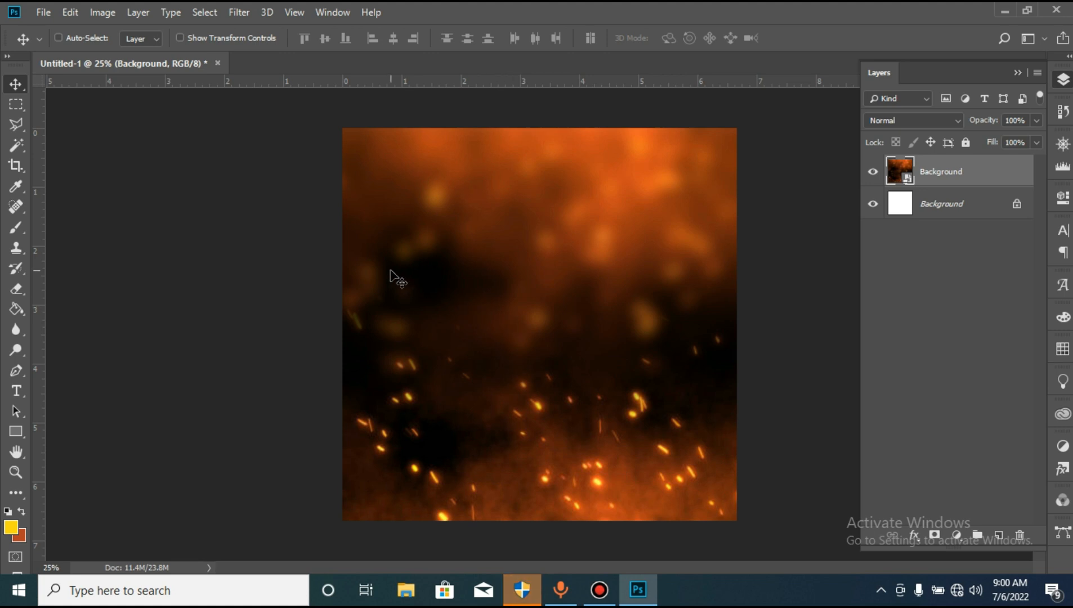
- Place the Tofu-Burger image as an embedded object above the Background layer
{"action": "left_click", "coordinate": [44, 14]}
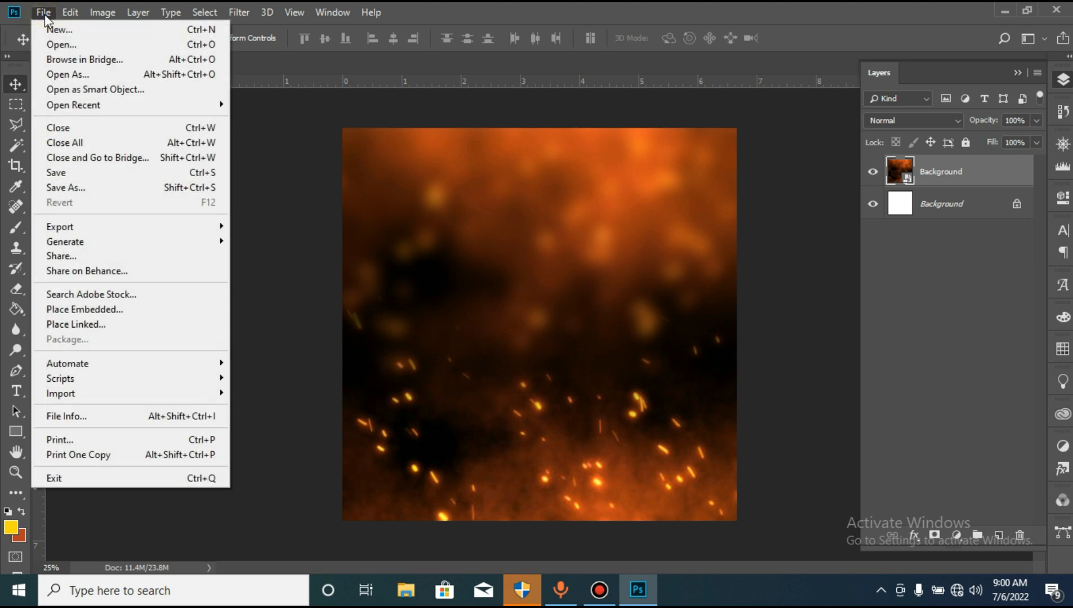
{"action": "left_click", "coordinate": [125, 309]}
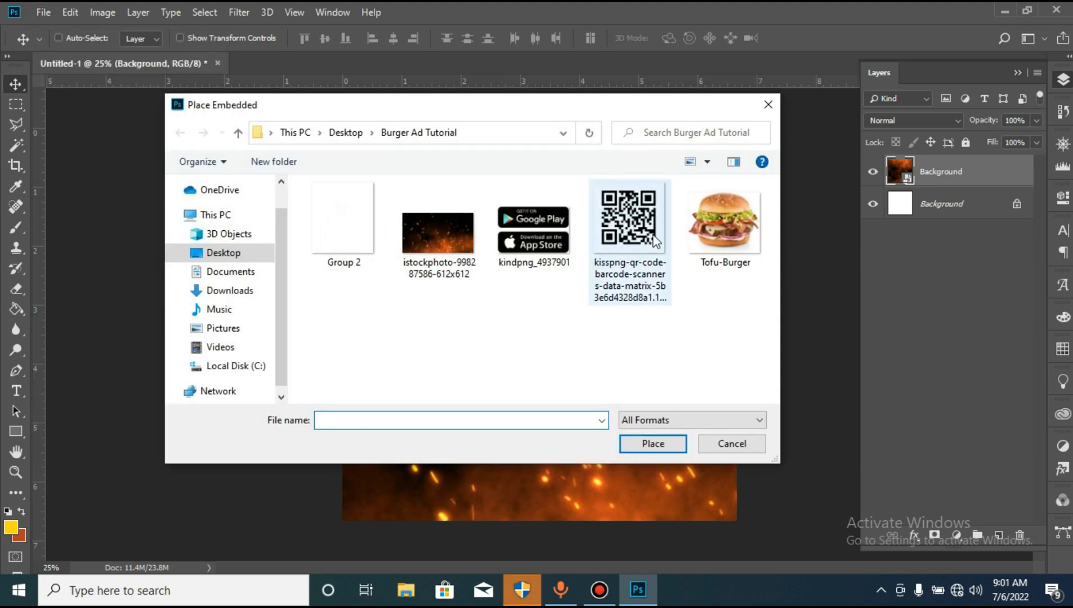
{"action": "left_click", "coordinate": [715, 211]}
{"action": "double_click", "coordinate": [714, 211]}
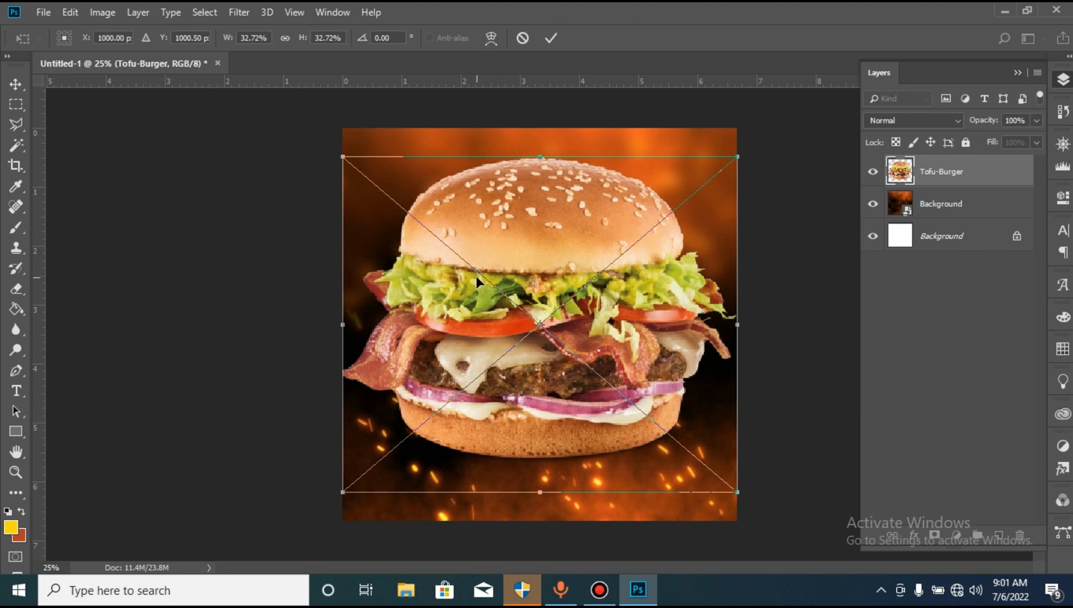
{"action": "key", "text": "Return"}
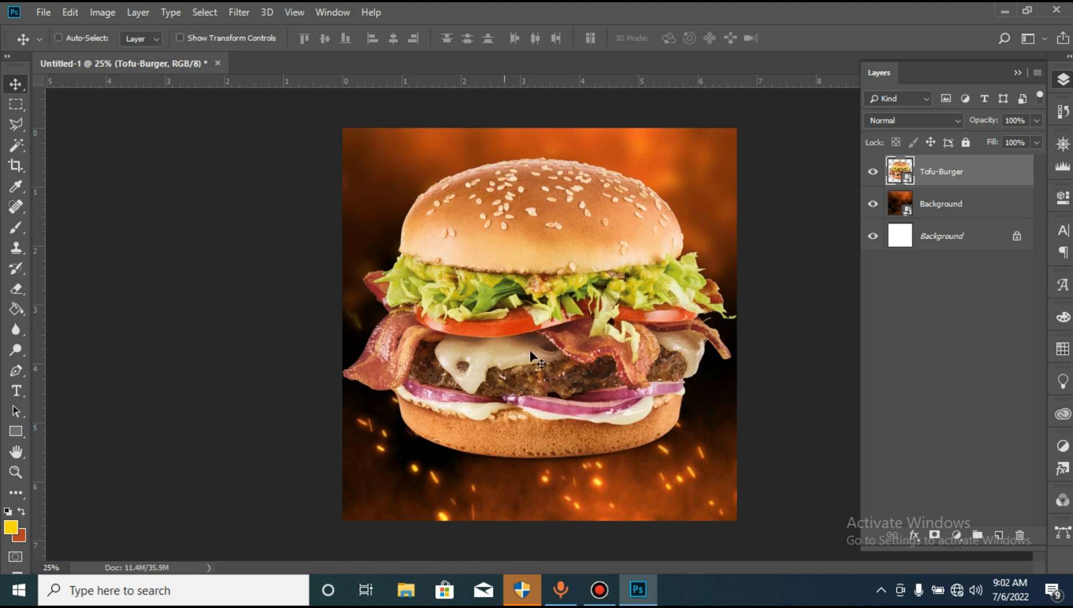
- Scale the burger to about 23.4% around its centre and move it straight down into the lower half of the canvas
{"action": "key", "text": "ctrl+t"}
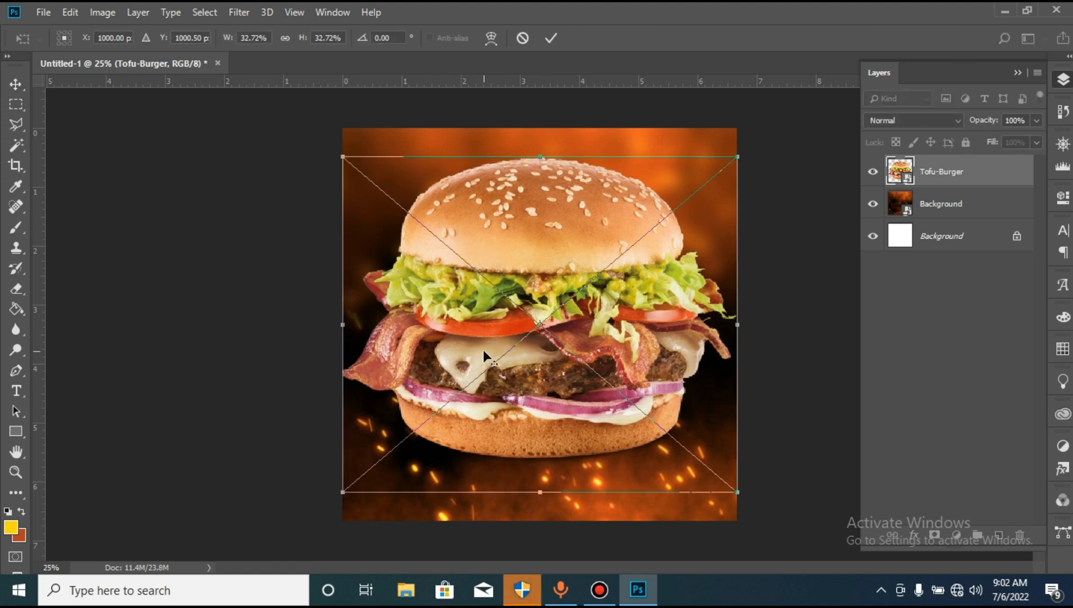
{"action": "left_click_drag", "start_coordinate": [340, 157], "coordinate": [397, 200]}
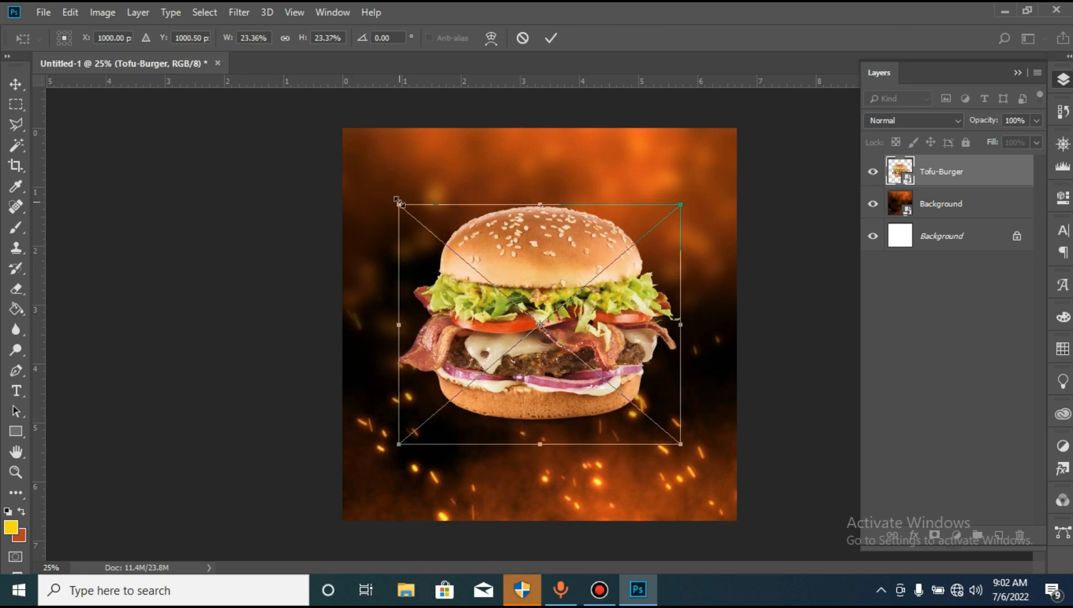
{"action": "left_click_drag", "start_coordinate": [557, 276], "coordinate": [558, 327]}
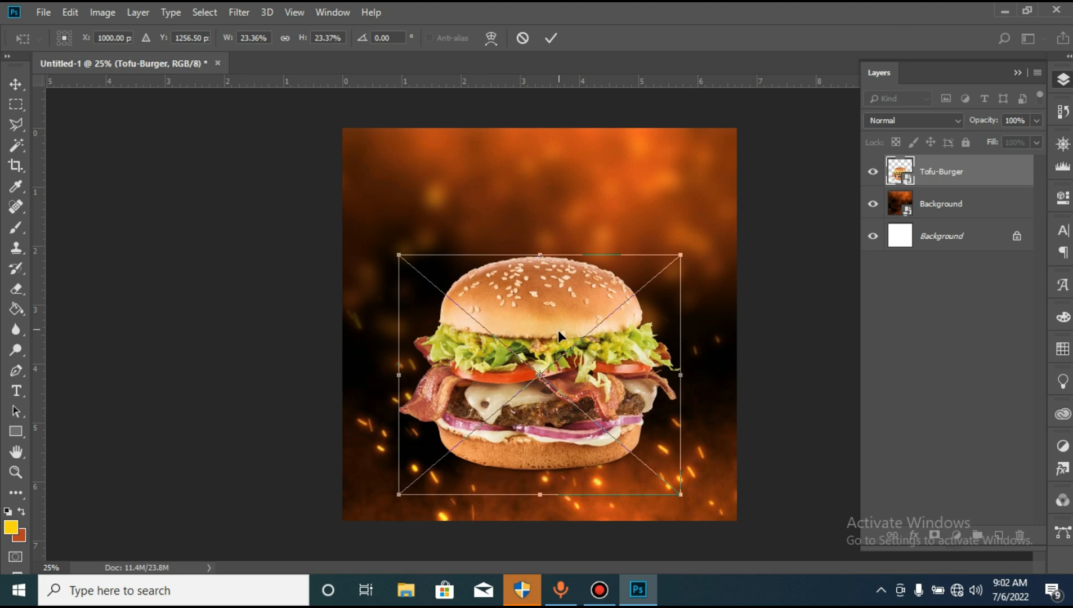
{"action": "key", "text": "Return"}
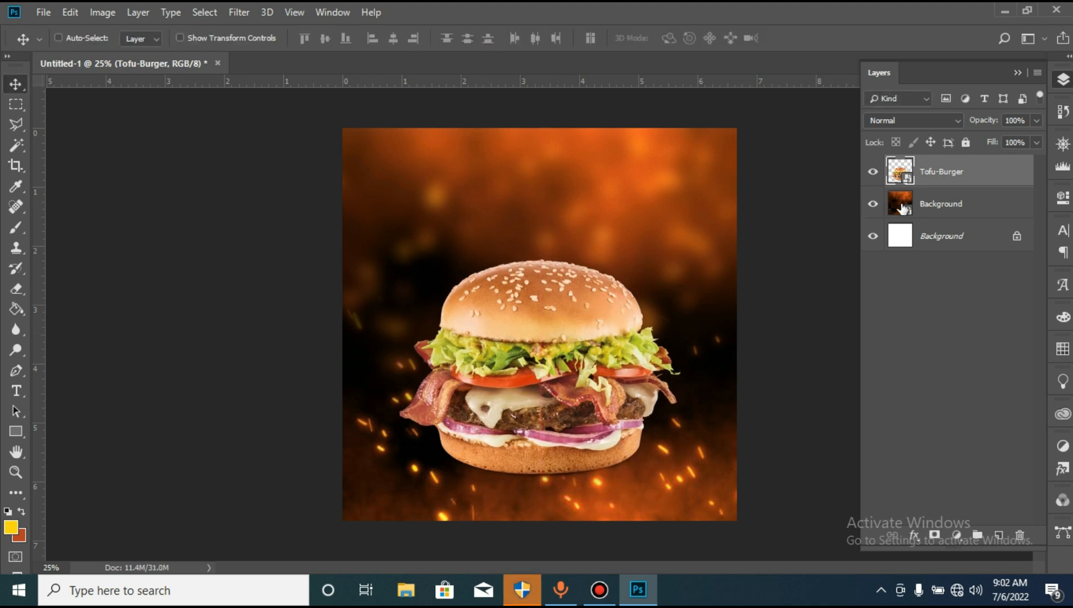
- Duplicate the fiery Background smart object and move the copy above the Tofu-Burger layer
{"action": "left_click", "coordinate": [951, 207]}
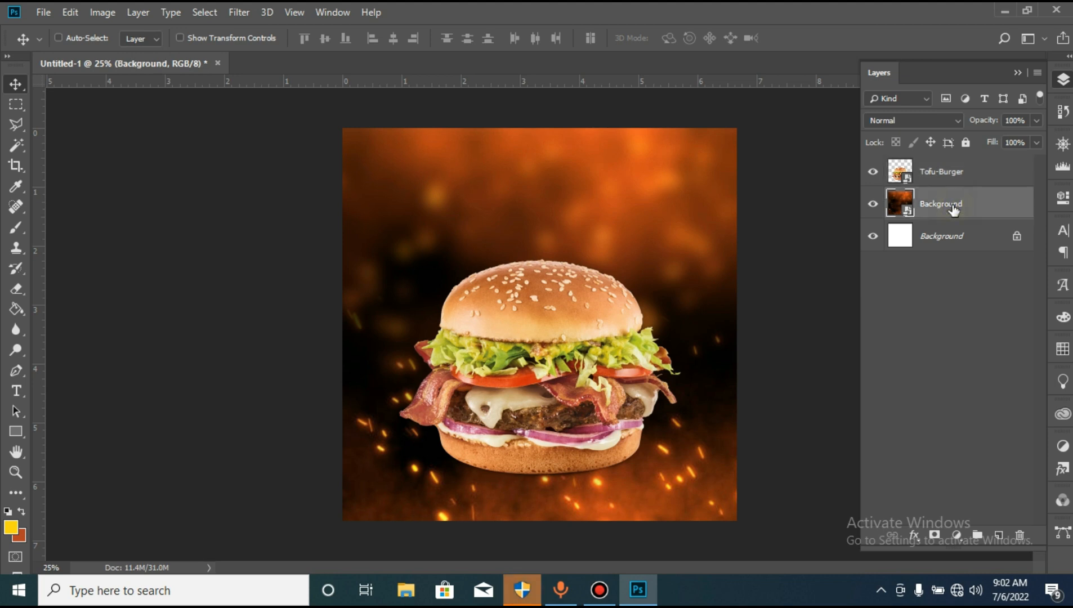
{"action": "key", "text": "ctrl+j"}
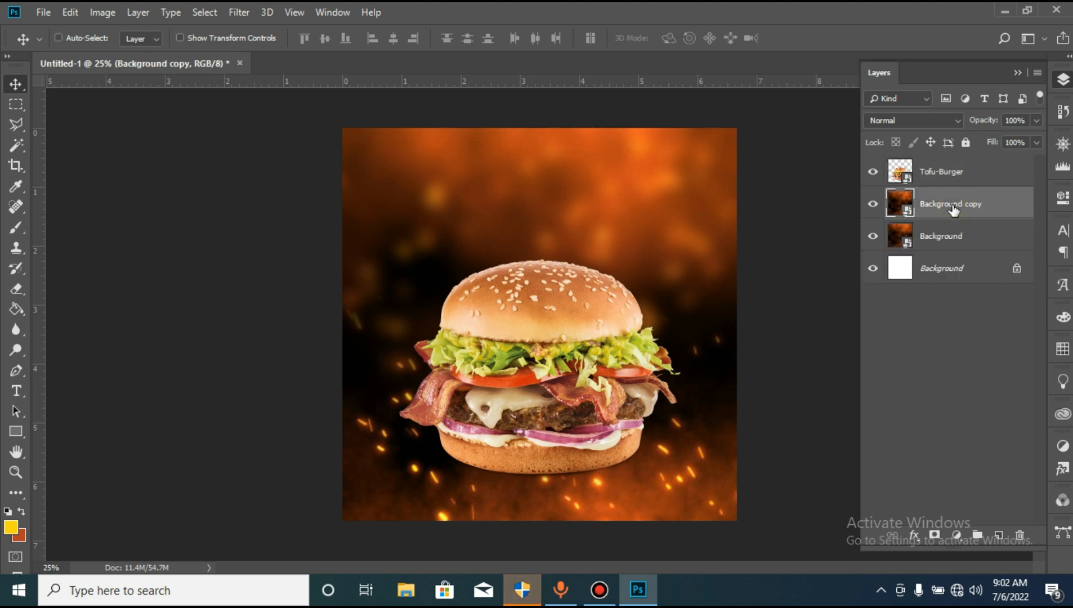
{"action": "left_click_drag", "start_coordinate": [953, 210], "coordinate": [939, 168]}
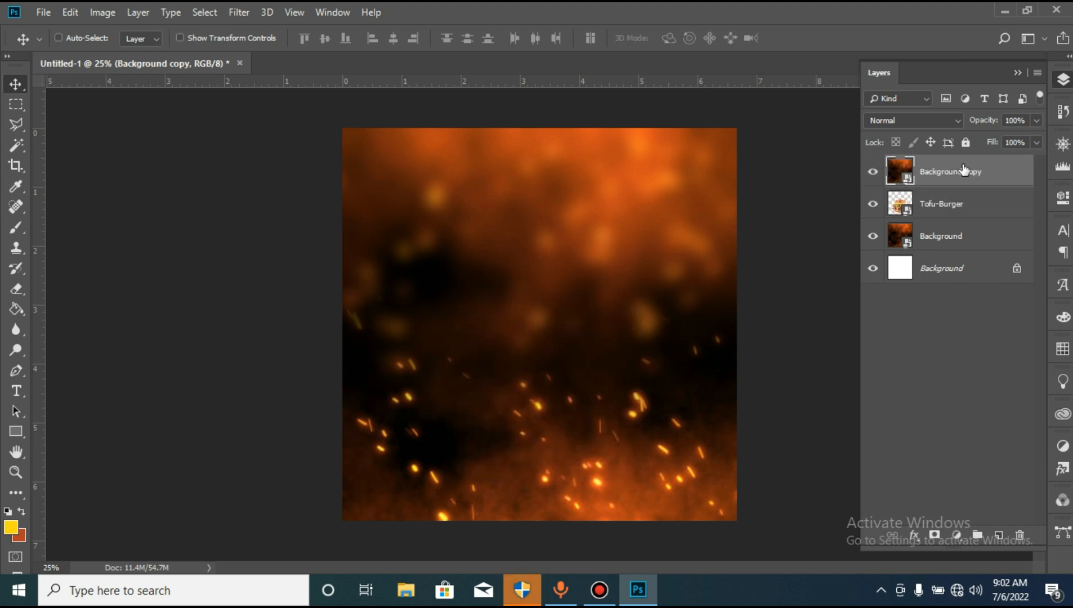
- Set the Background copy layer's blend mode to Overlay and its fill to 29%
{"action": "left_click", "coordinate": [884, 122]}
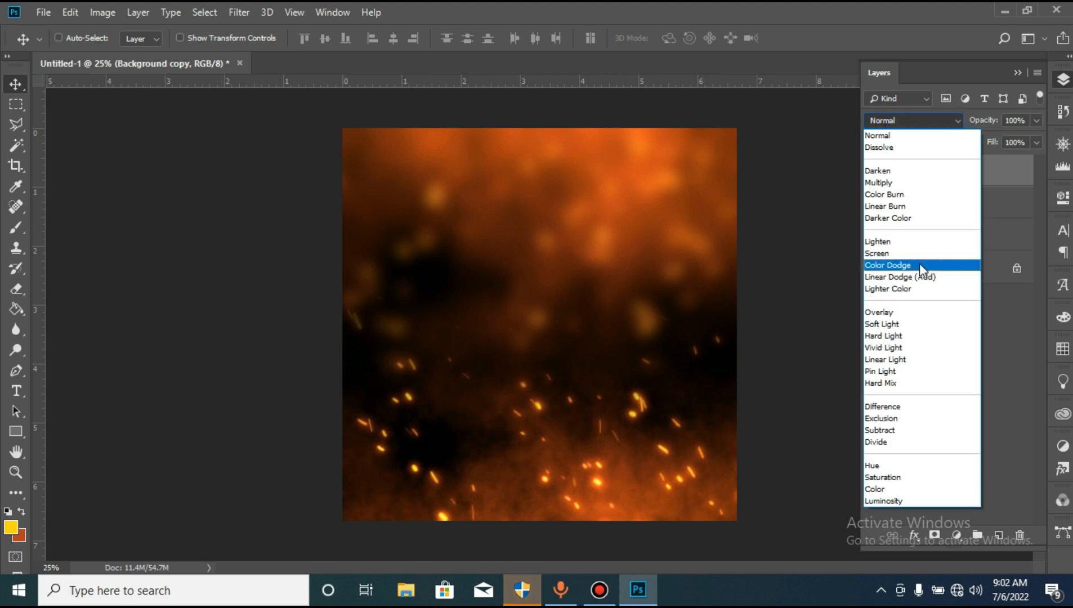
{"action": "left_click", "coordinate": [904, 312]}
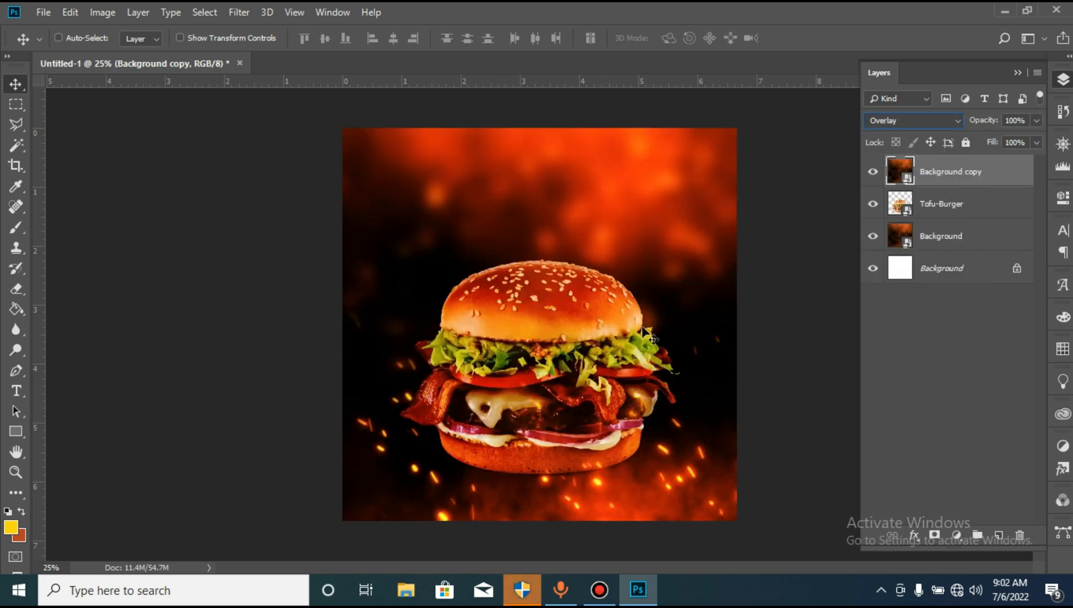
{"action": "left_click", "coordinate": [1024, 141]}
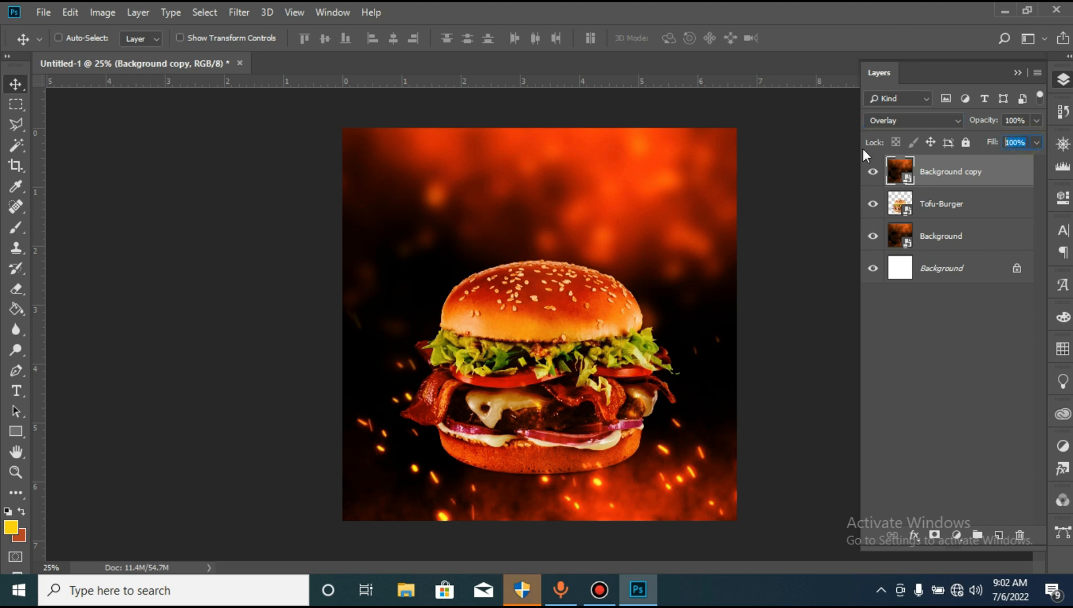
{"action": "type", "text": "25"}
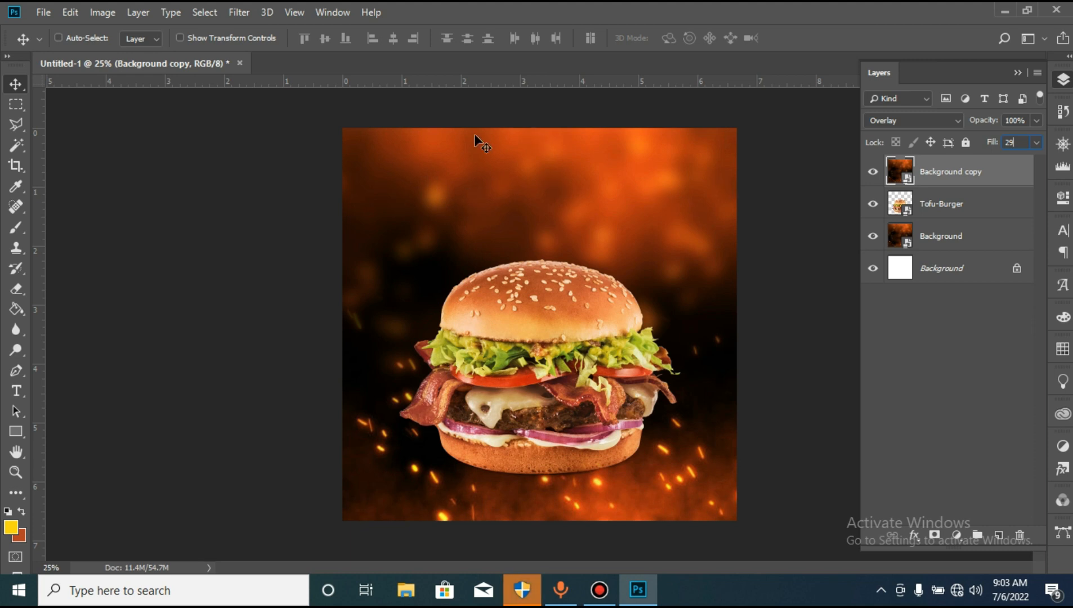
{"action": "key", "text": "Return"}
- Clip the Background copy layer to the burger, then duplicate it and clip the duplicate as well
{"action": "right_click", "coordinate": [946, 169]}
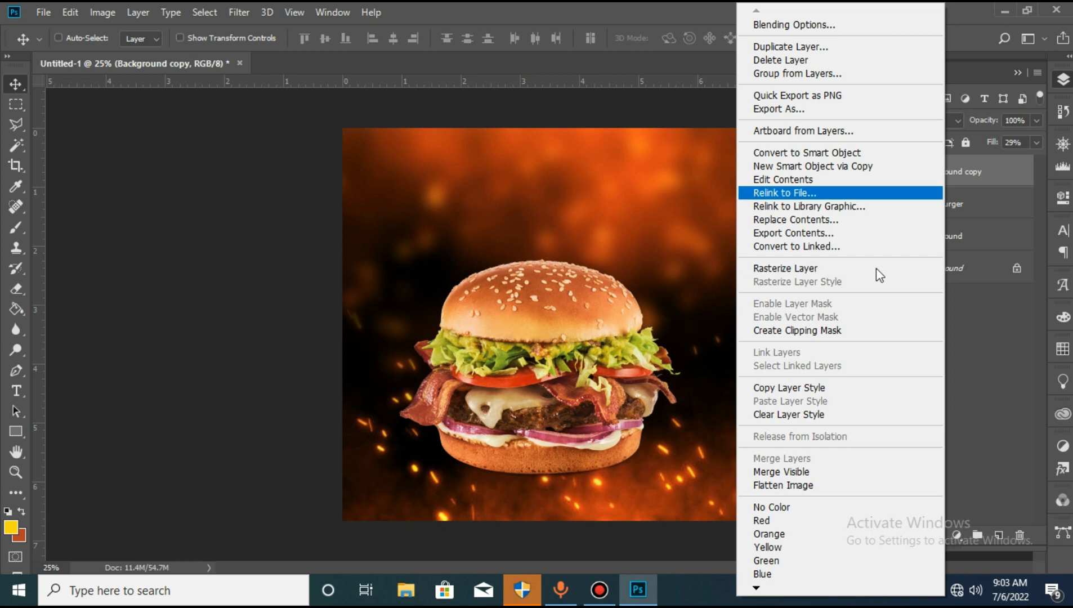
{"action": "left_click", "coordinate": [817, 331]}
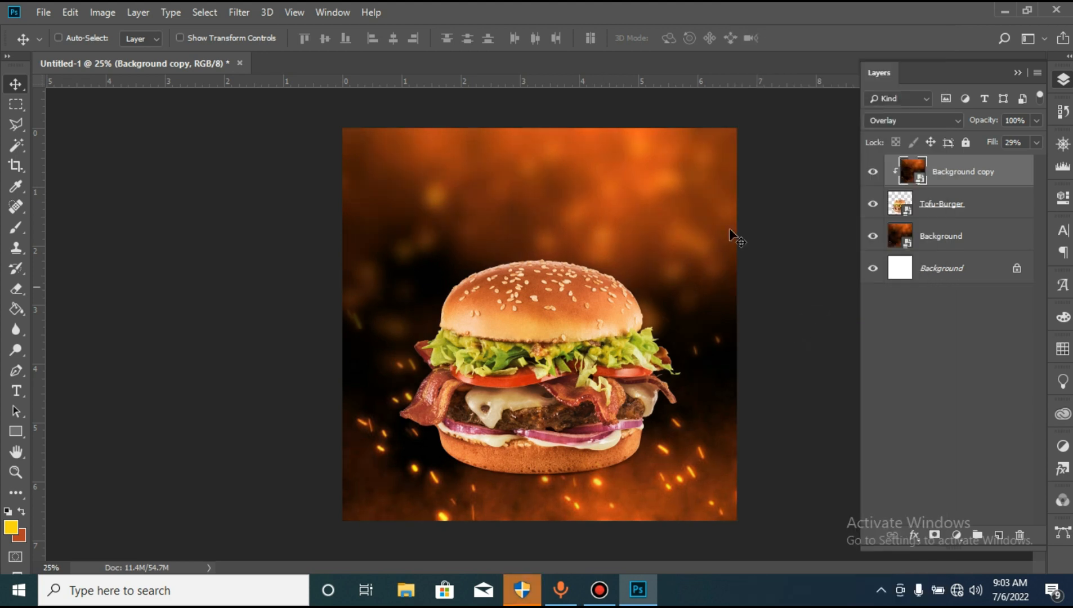
{"action": "key", "text": "ctrl"}
{"action": "key", "text": "ctrl+j"}
{"action": "right_click", "coordinate": [965, 171]}
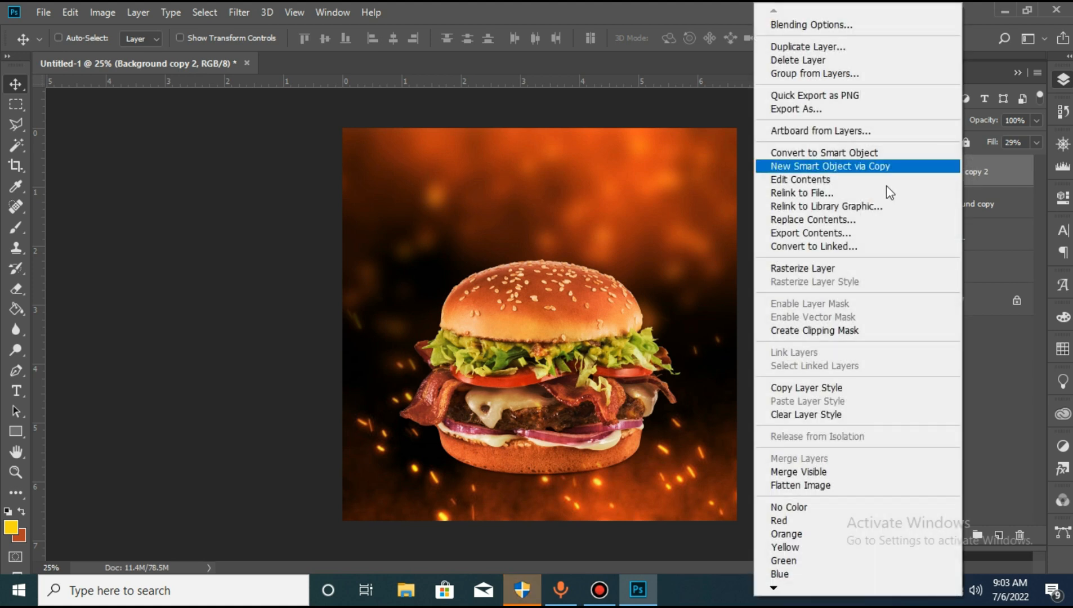
{"action": "left_click", "coordinate": [816, 331]}
- Combine the Tofu-Burger layer and its two clipped overlay layers into a single smart object
{"action": "key", "text": "ctrl"}
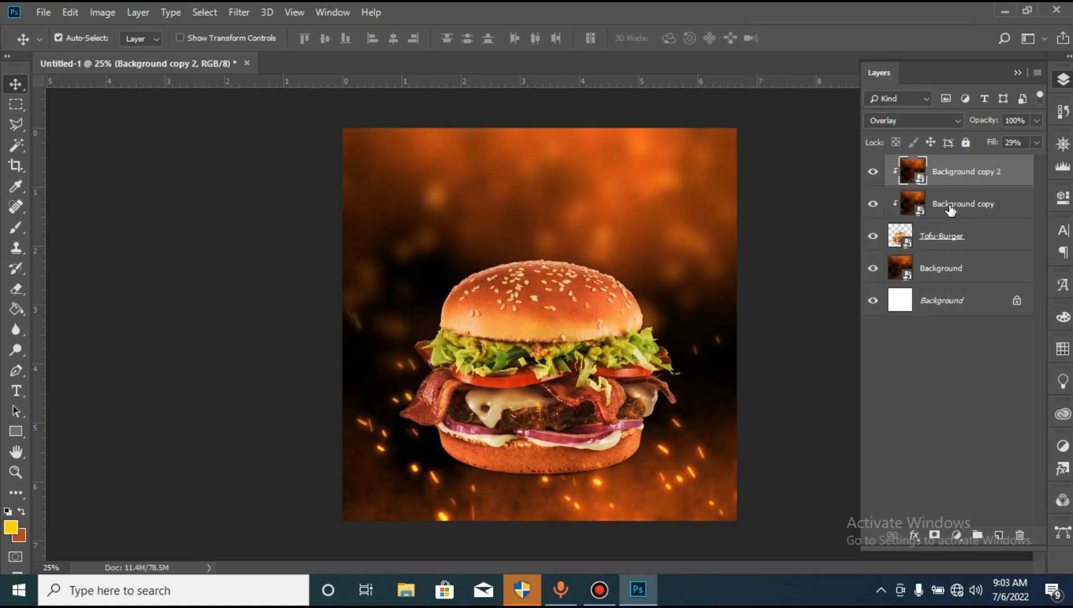
{"action": "left_click", "coordinate": [950, 209], "text": "ctrl"}
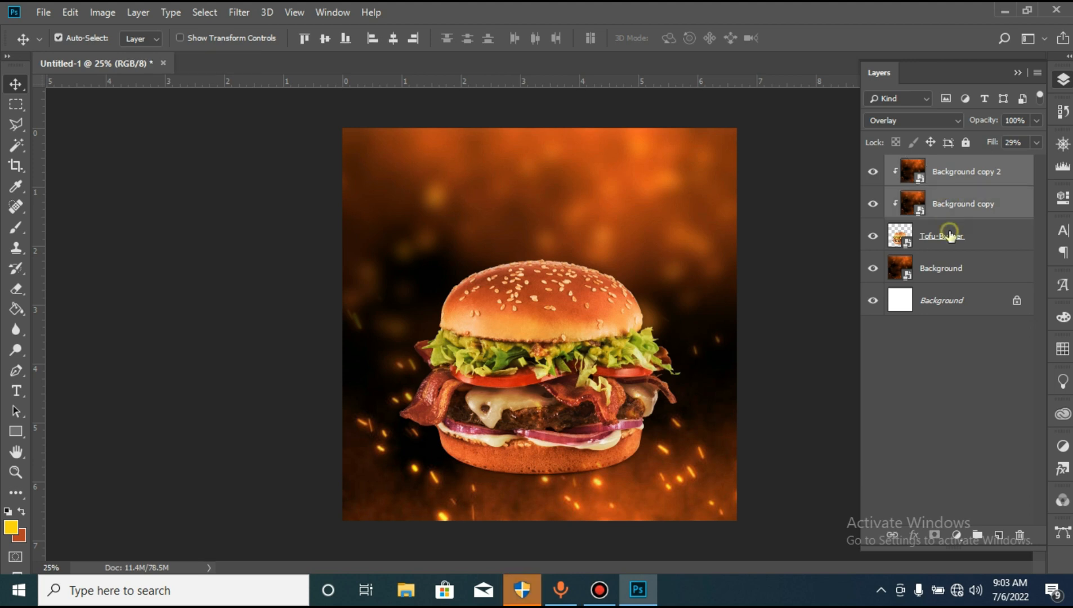
{"action": "left_click", "coordinate": [951, 237], "text": "ctrl"}
{"action": "right_click", "coordinate": [950, 236]}
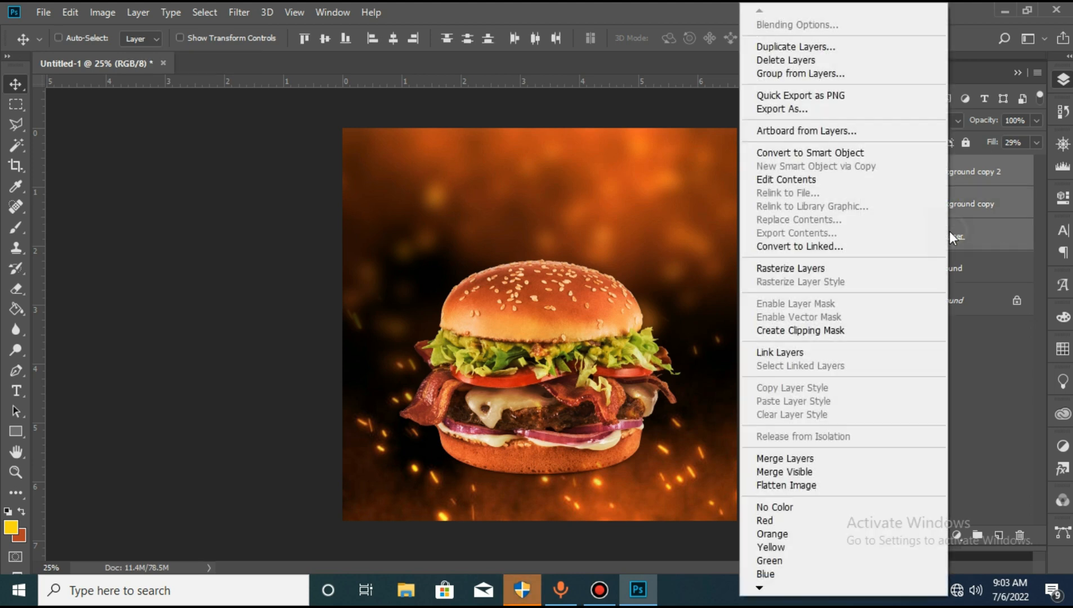
{"action": "left_click", "coordinate": [806, 153]}
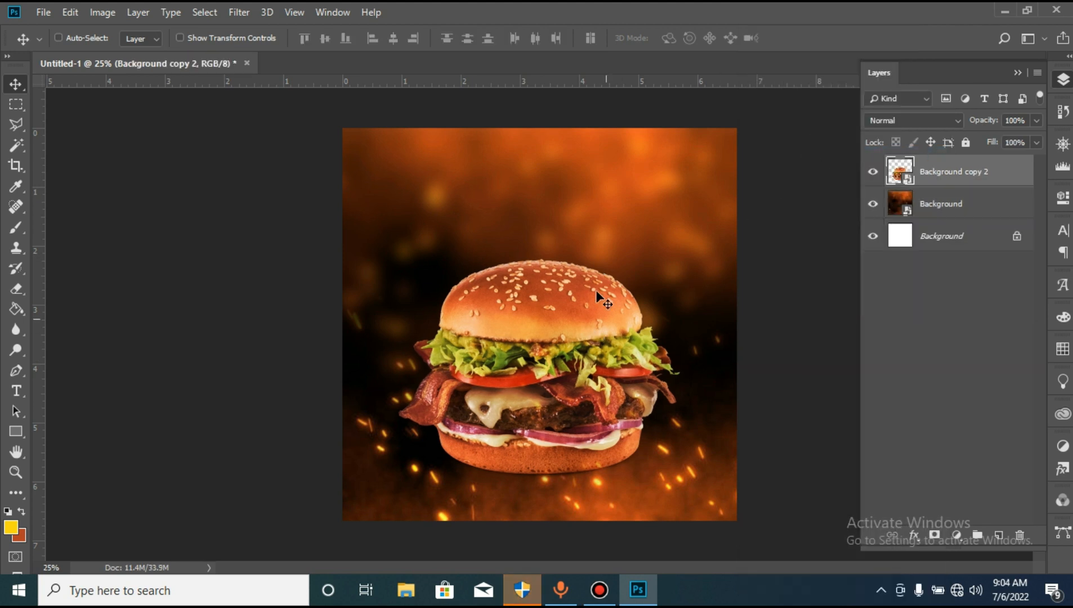
- Duplicate the burger smart object and move the copy left so it overlaps the original and runs past the canvas edge
{"action": "key", "text": "ctrl"}
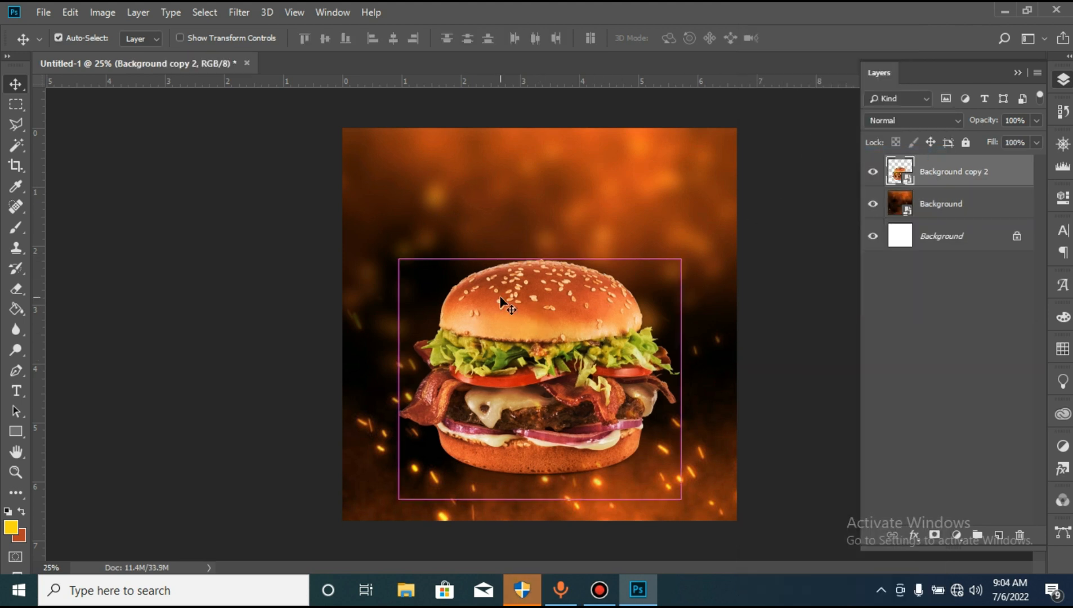
{"action": "key", "text": "ctrl+j"}
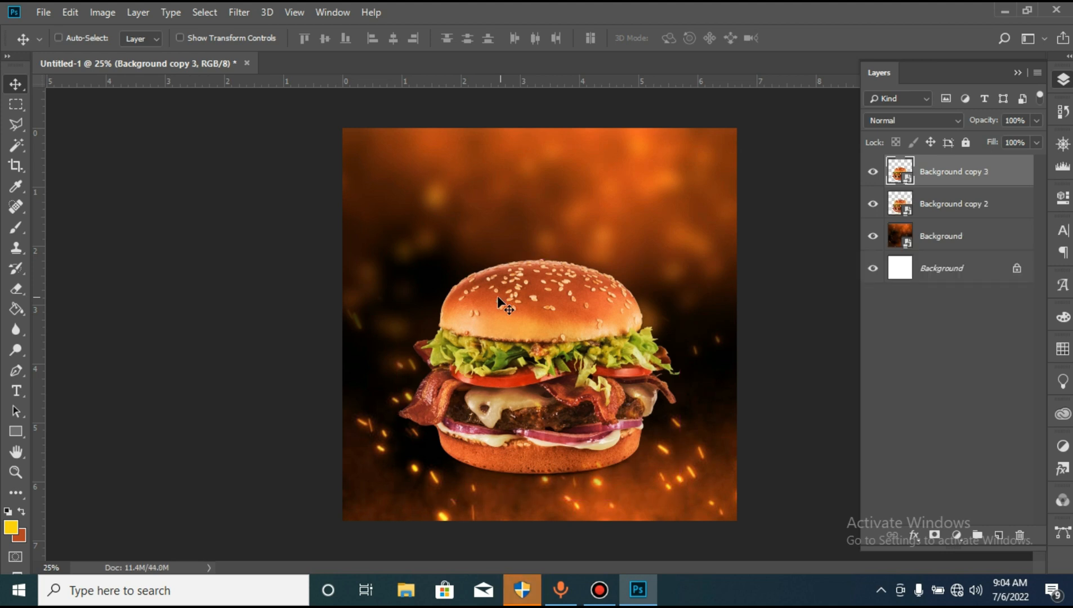
{"action": "left_click_drag", "start_coordinate": [491, 354], "coordinate": [341, 360]}
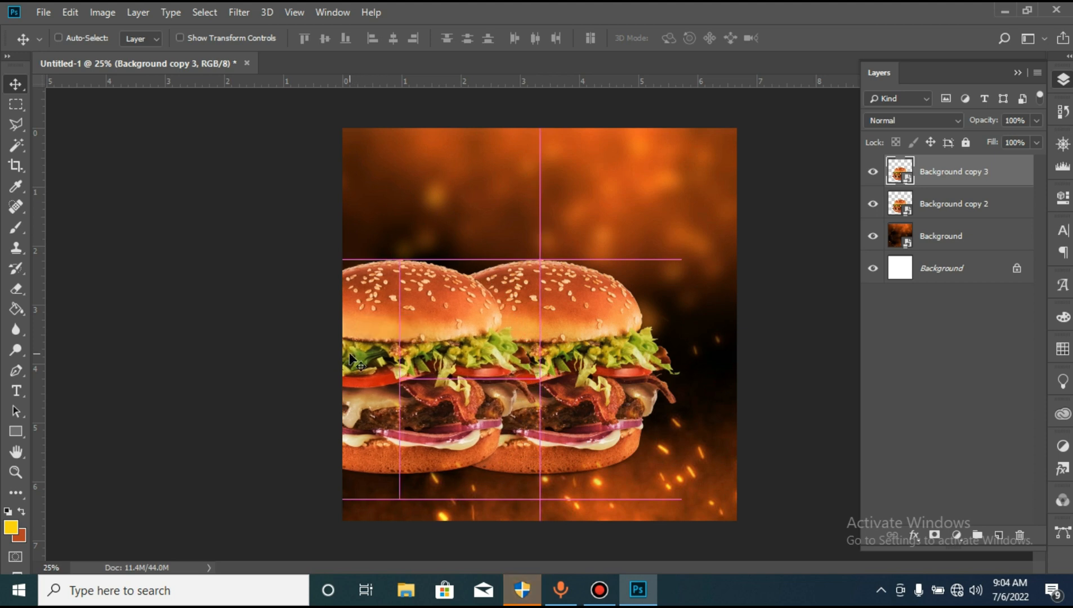
- Rename the duplicated burger layer as Burger copy and the original burger layer as Burger
{"action": "double_click", "coordinate": [951, 171]}
{"action": "type", "text": "Burger copy"}
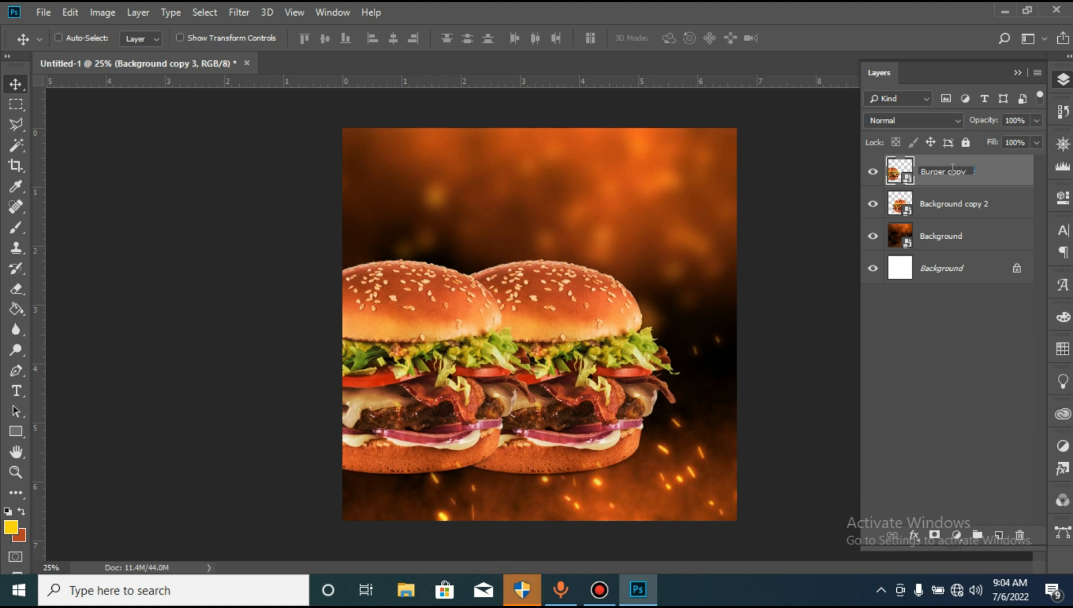
{"action": "key", "text": "Return"}
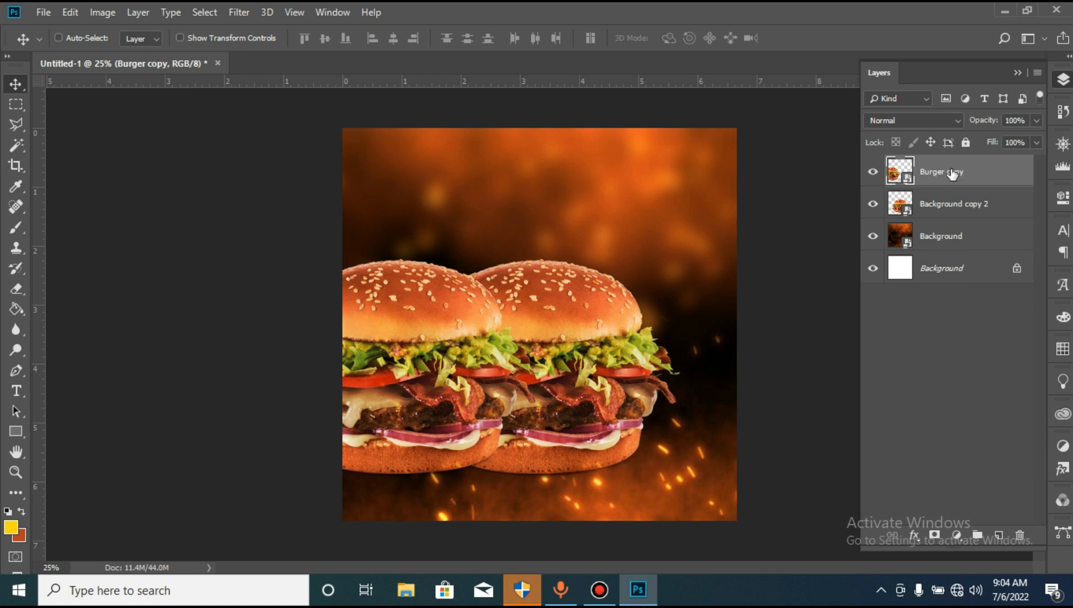
{"action": "double_click", "coordinate": [948, 208]}
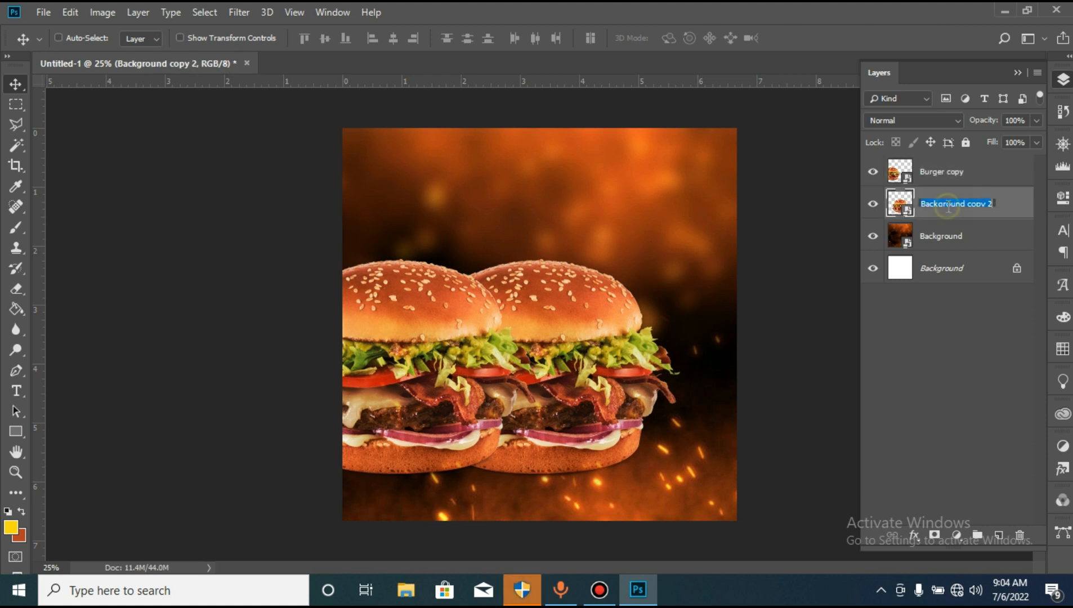
{"action": "type", "text": "Burger"}
{"action": "key", "text": "Return"}
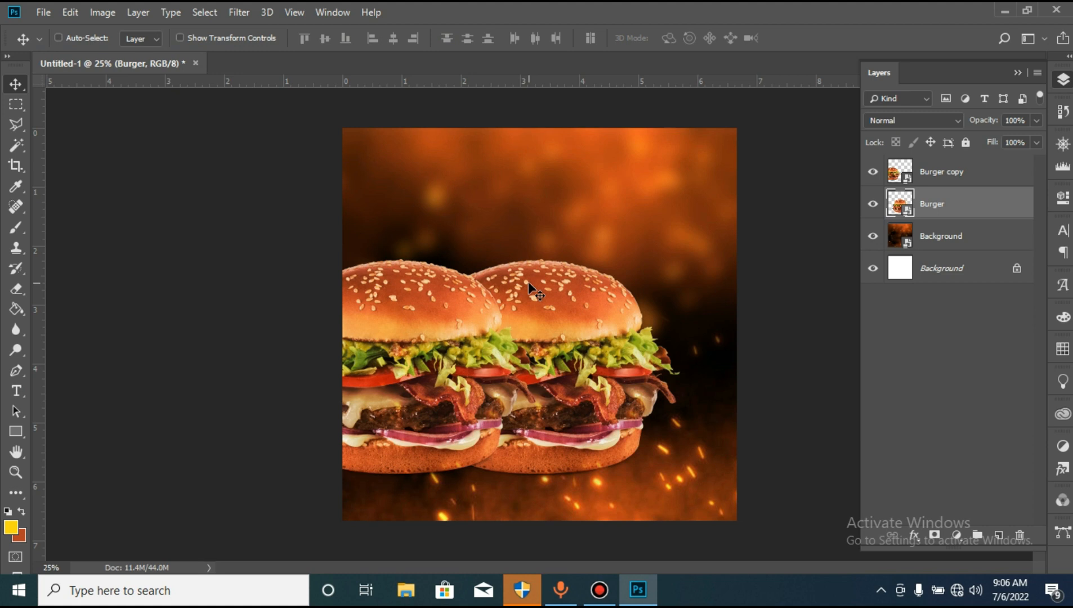
- Rotate the Burger copy layer by 10 degrees
{"action": "left_click", "coordinate": [935, 178]}
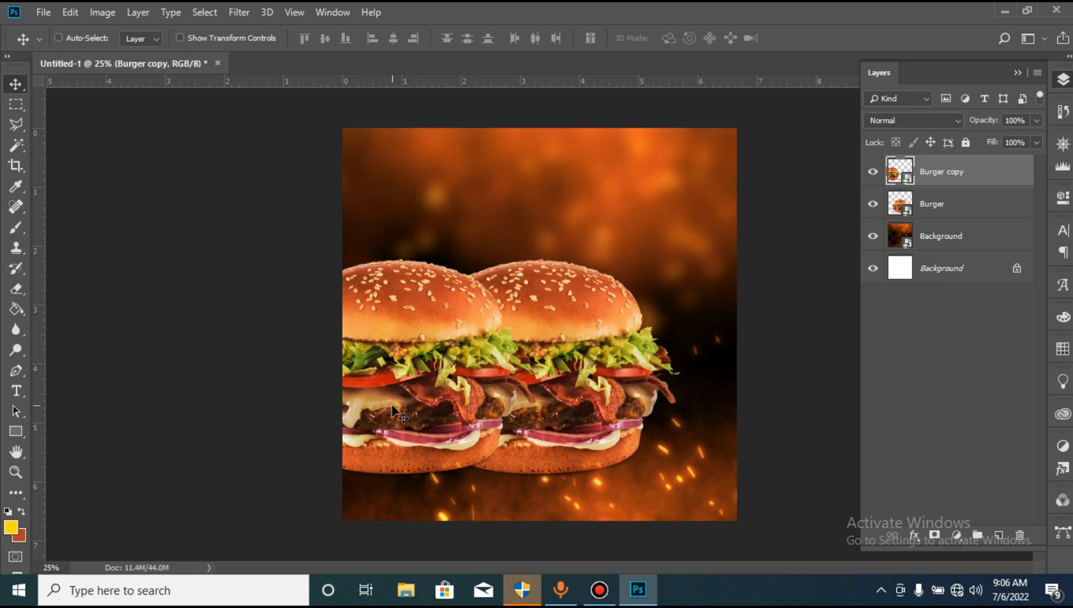
{"action": "key", "text": "ctrl"}
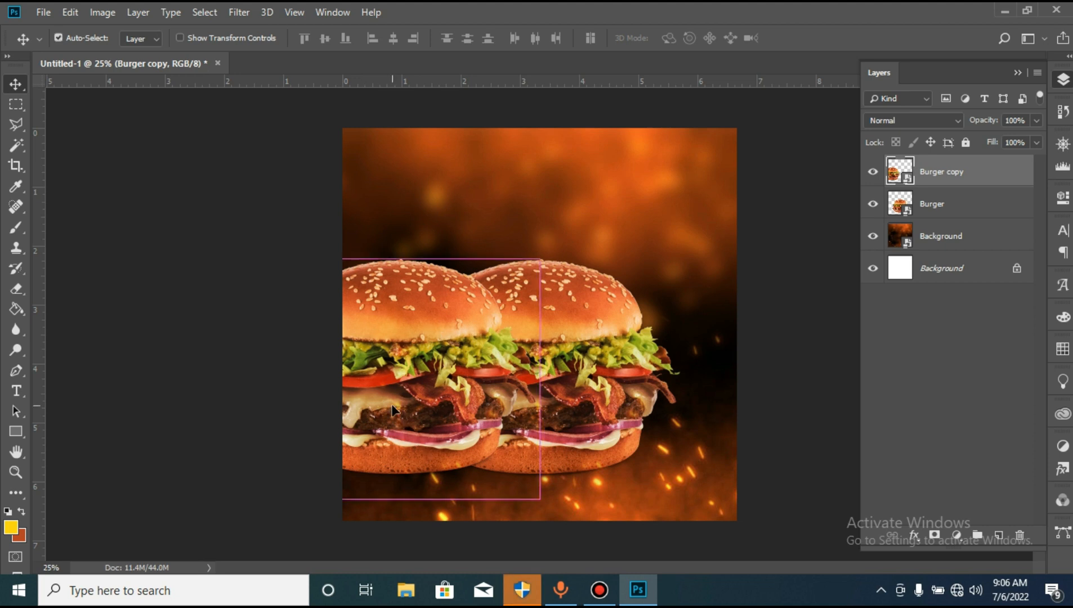
{"action": "key", "text": "ctrl+t"}
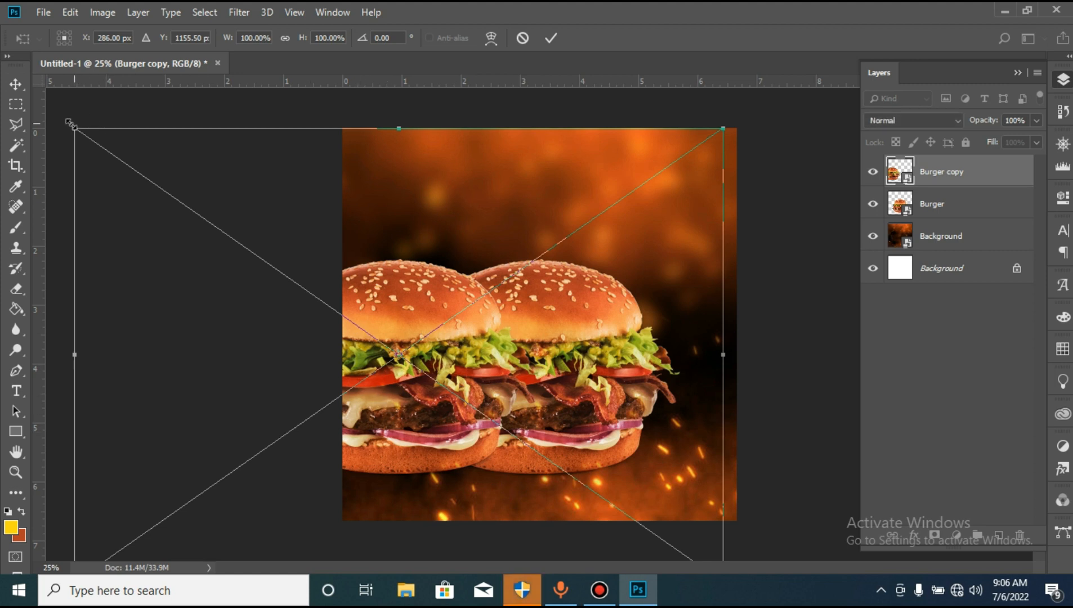
{"action": "left_click_drag", "start_coordinate": [64, 123], "coordinate": [94, 129]}
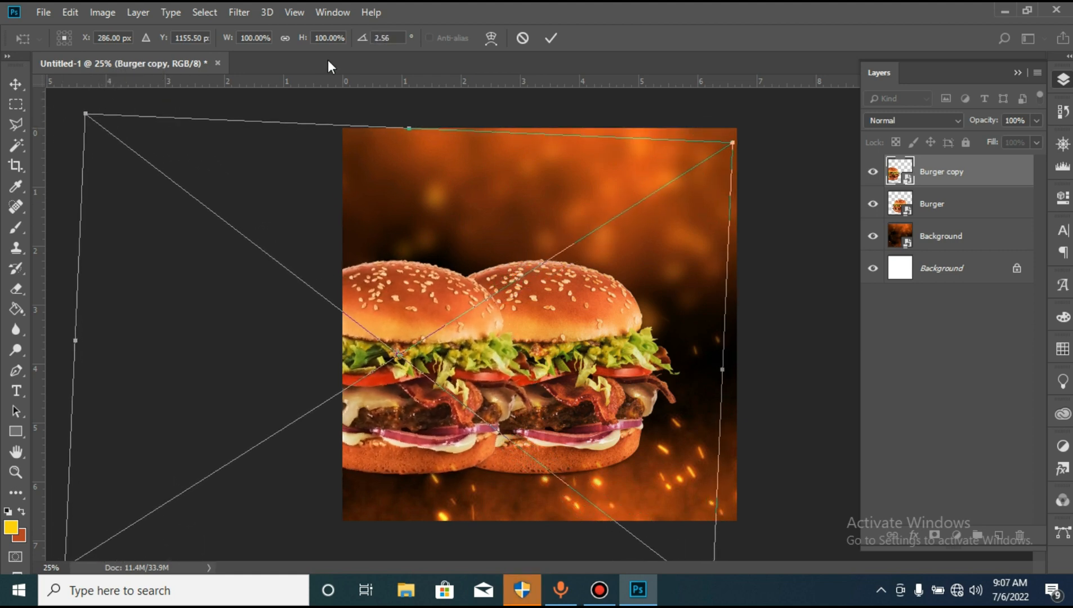
{"action": "left_click", "coordinate": [392, 37]}
{"action": "type", "text": "10"}
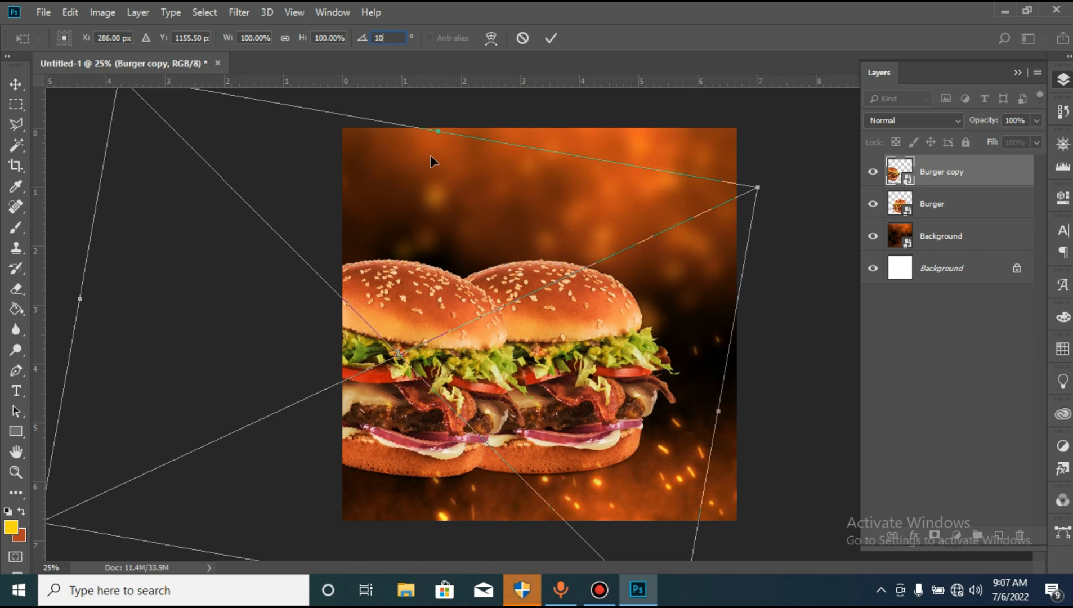
{"action": "key", "text": "Return"}
- Scale the rotated Burger copy down to about 87% and shift it slightly downward
{"action": "left_click_drag", "start_coordinate": [757, 187], "coordinate": [713, 211]}
{"action": "left_click_drag", "start_coordinate": [444, 333], "coordinate": [444, 348]}
{"action": "key", "text": "Return"}
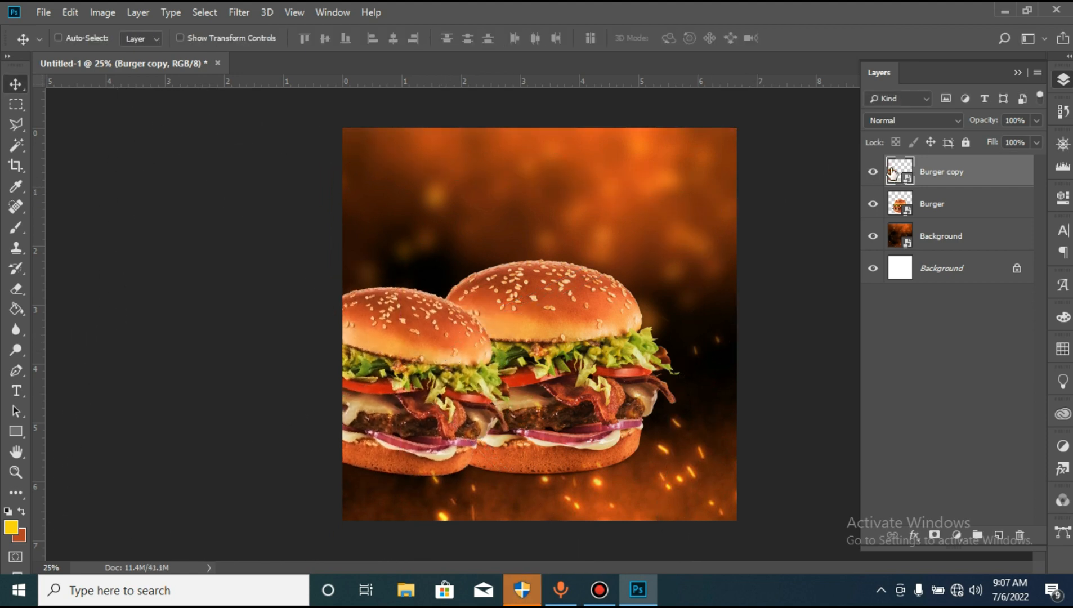
- Place the Burger copy layer beneath the Burger layer and apply a Gaussian Blur with a radius of 20 pixels to it
{"action": "mouse_move", "coordinate": [967, 171]}
{"action": "left_mouse_down"}
{"action": "mouse_move", "coordinate": [923, 205]}
{"action": "mouse_move", "coordinate": [926, 215]}
{"action": "left_mouse_up"}
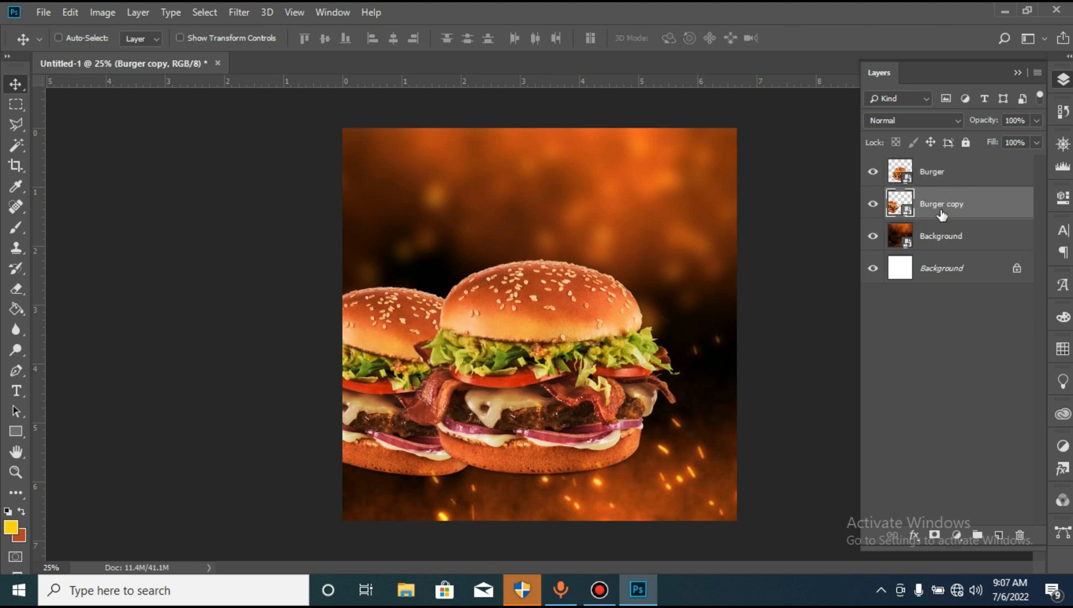
{"action": "left_click", "coordinate": [234, 11]}
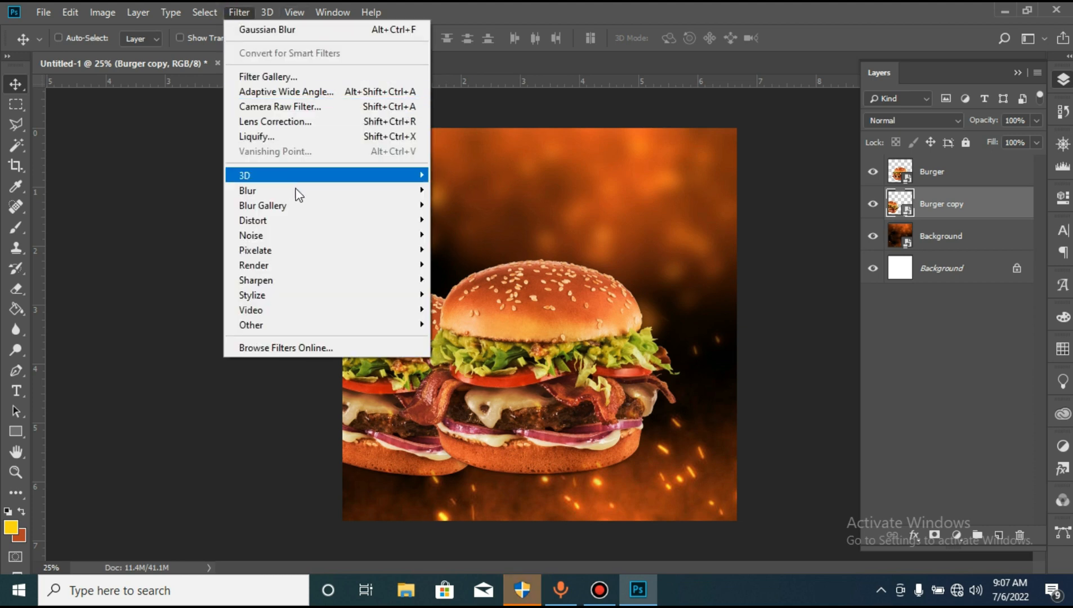
{"action": "mouse_move", "coordinate": [297, 195]}
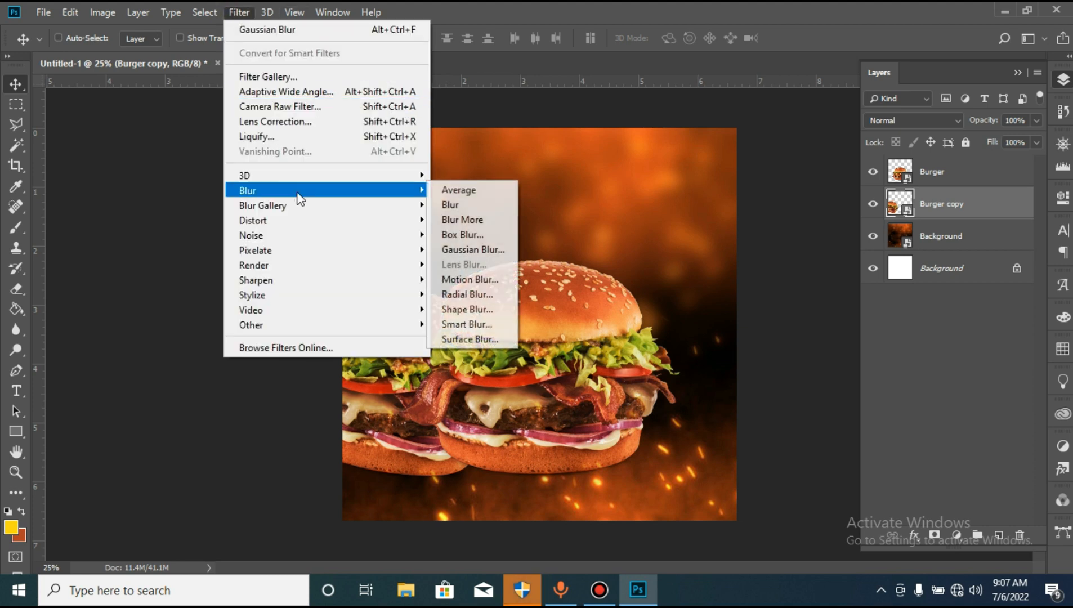
{"action": "left_click", "coordinate": [471, 250]}
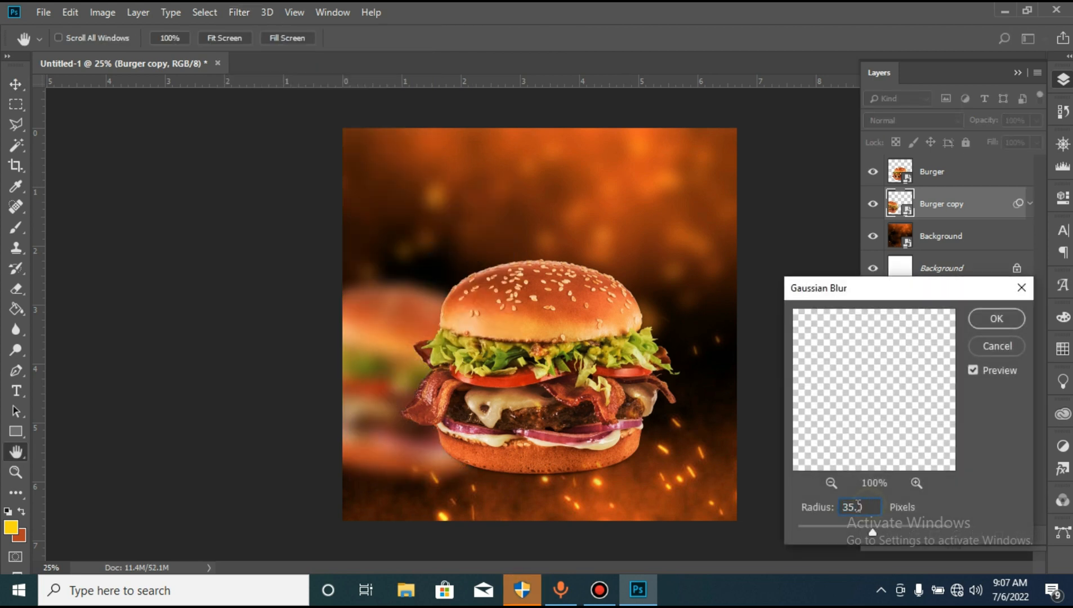
{"action": "type", "text": "20"}
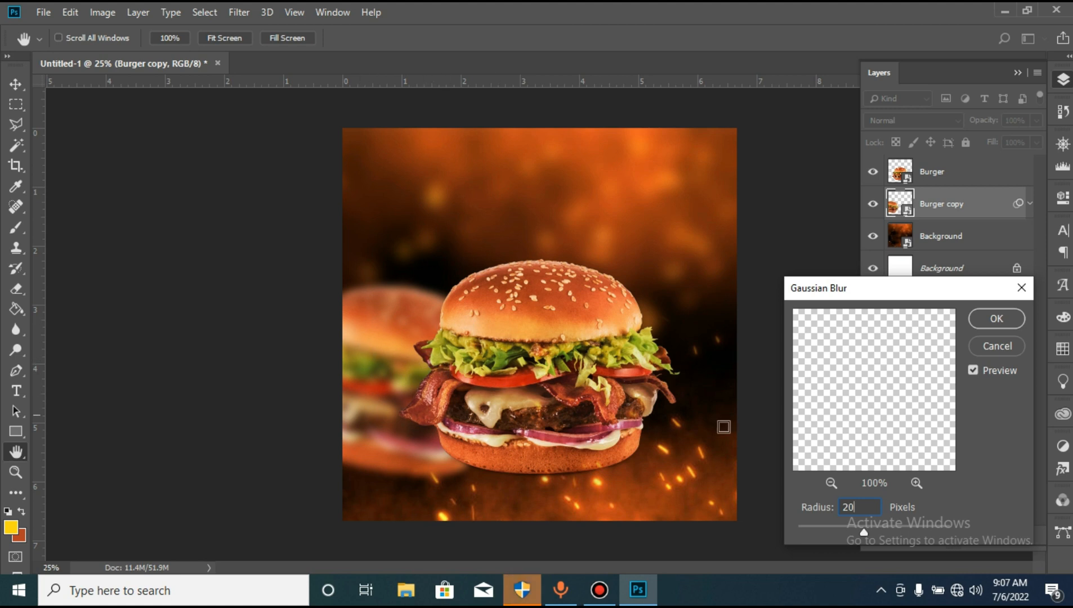
{"action": "left_click", "coordinate": [1003, 317]}
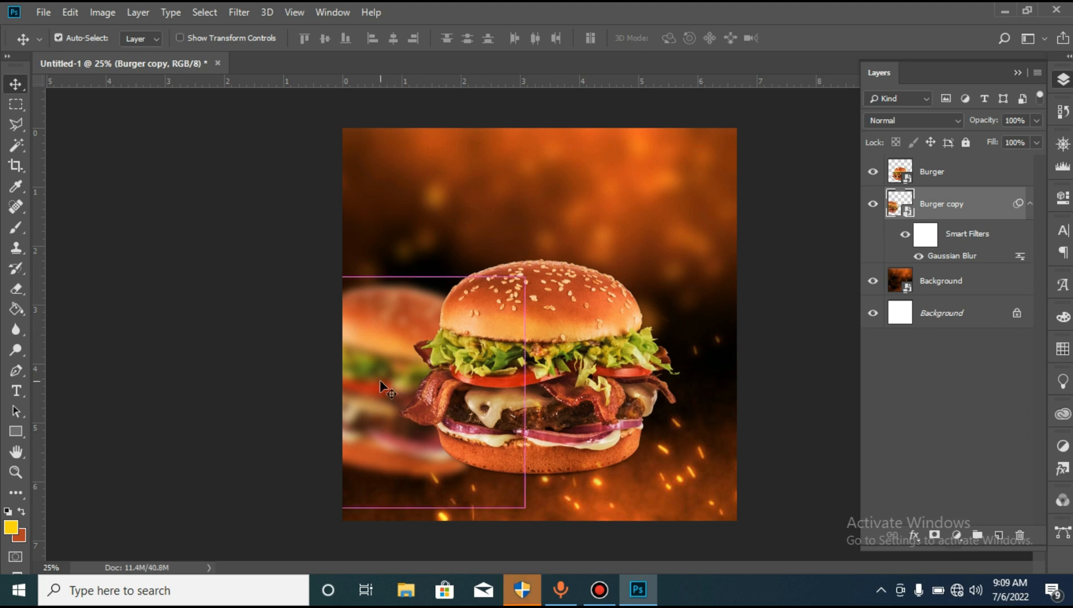
- Create a horizontally flipped duplicate of the blurred burger and move it about 4.5 in straight to the right behind the main burger
{"action": "key", "text": "ctrl+j"}
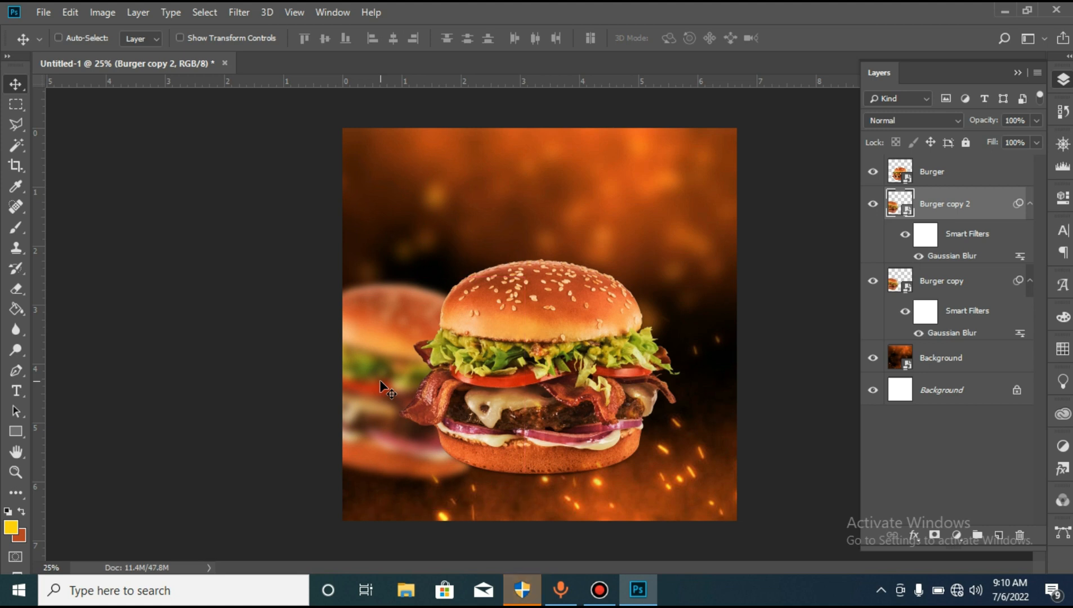
{"action": "key", "text": "ctrl+t"}
{"action": "key", "text": "Return"}
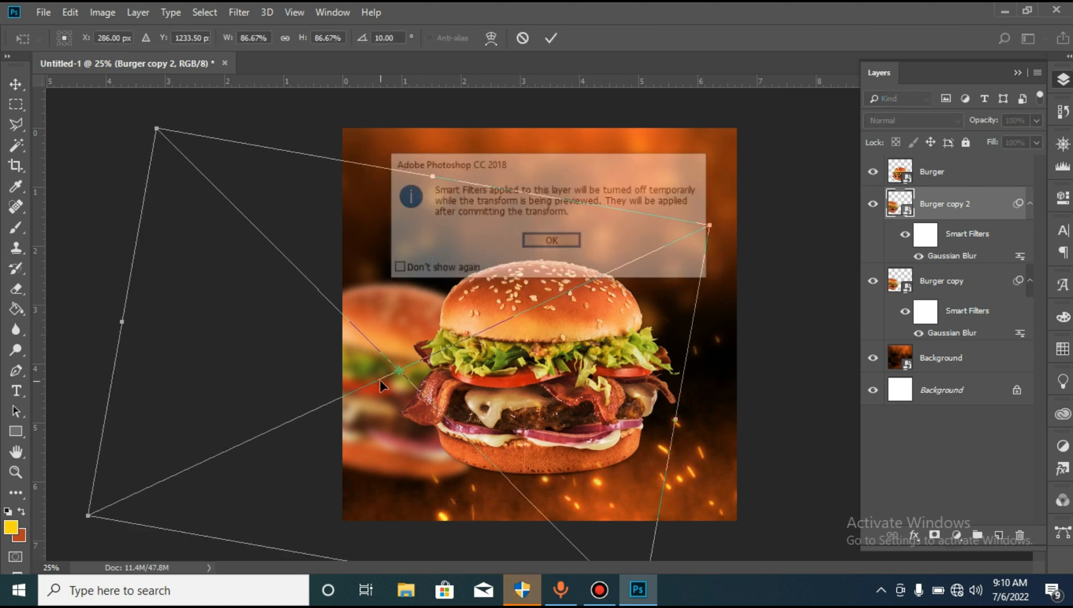
{"action": "right_click", "coordinate": [387, 323]}
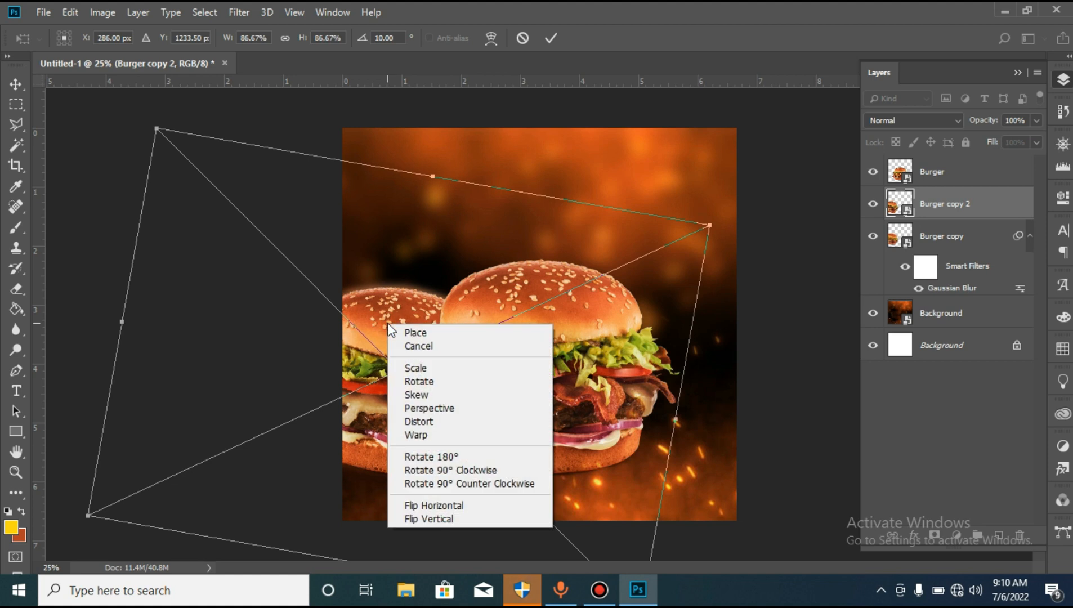
{"action": "left_click", "coordinate": [444, 505]}
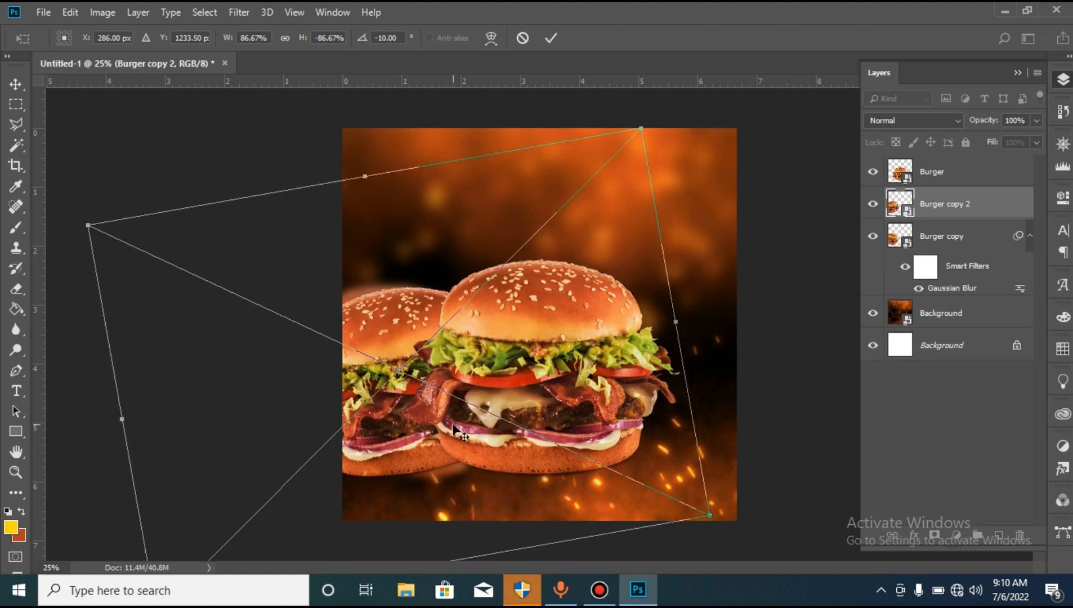
{"action": "key", "text": "Return"}
{"action": "left_click_drag", "start_coordinate": [426, 418], "coordinate": [691, 411]}
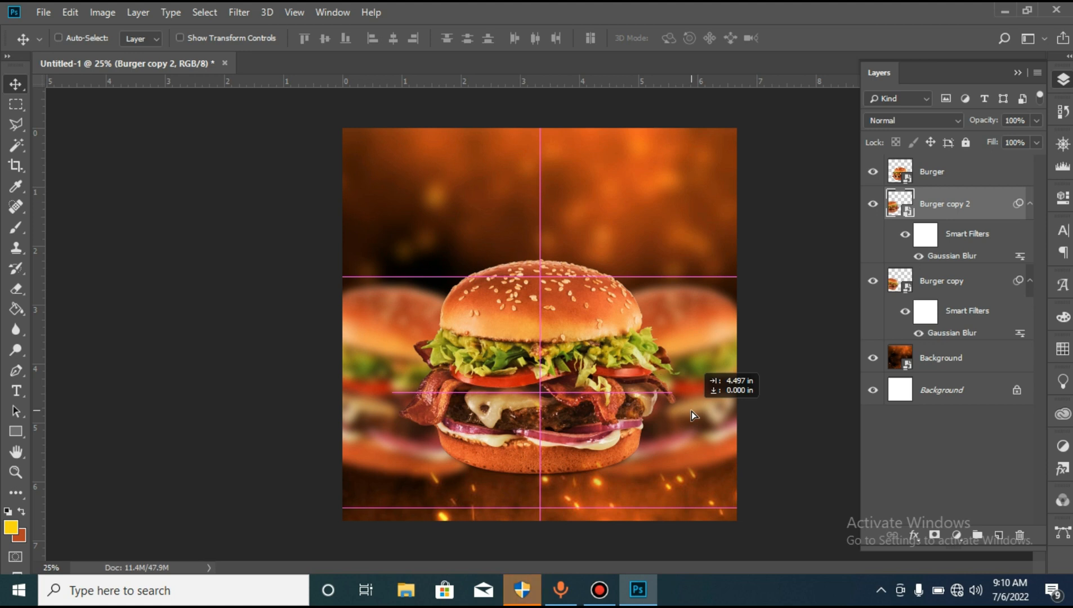
{"action": "left_click_drag", "start_coordinate": [691, 411], "coordinate": [691, 411]}
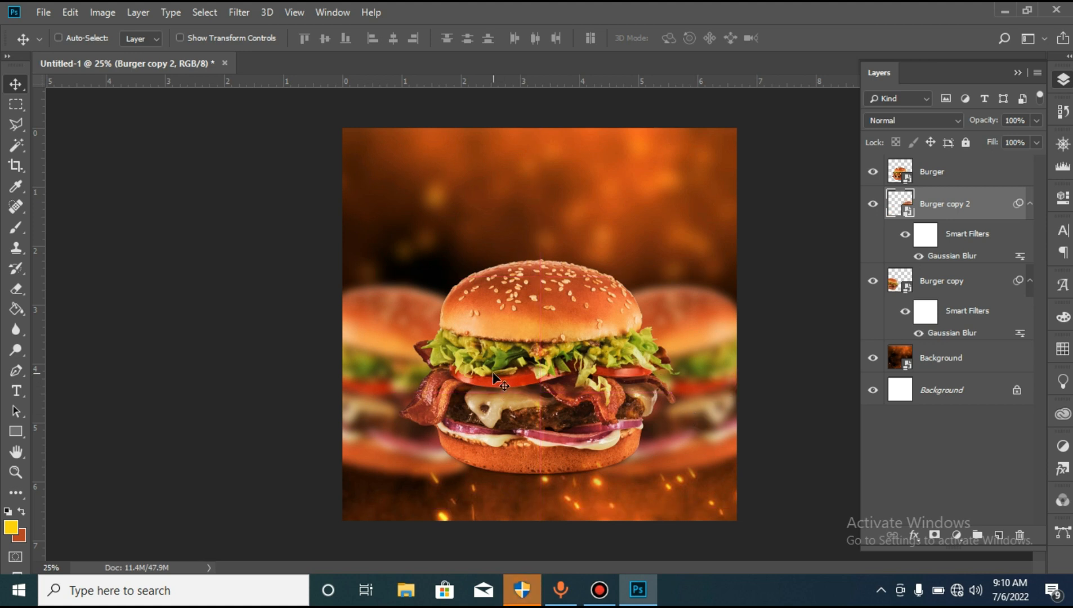
- Group the two blurred burger layers and name the group BUrger Blur
{"action": "left_click", "coordinate": [939, 278], "text": "ctrl"}
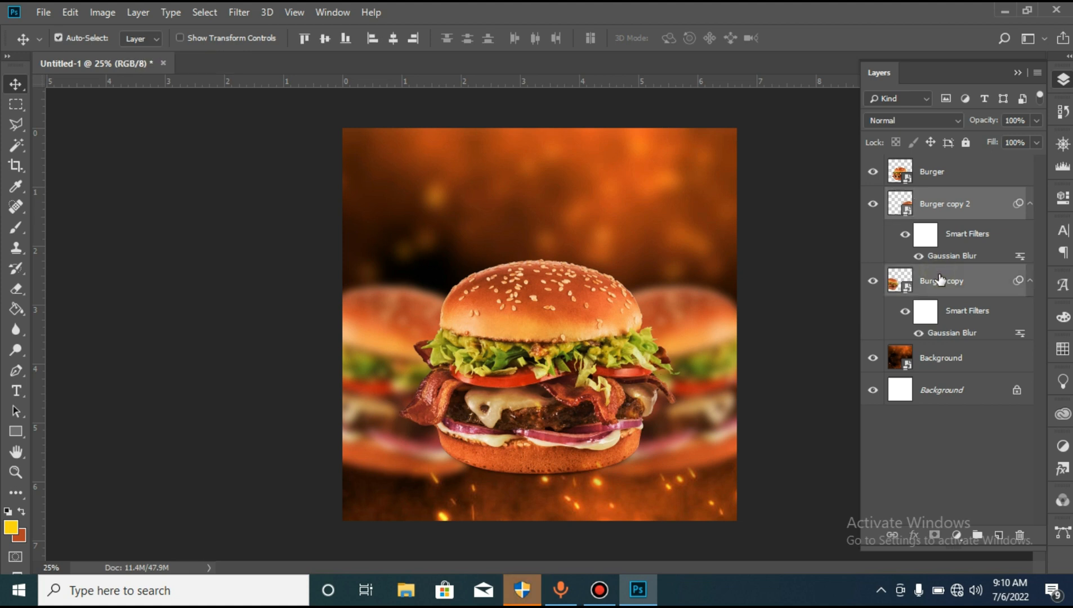
{"action": "key", "text": "ctrl+g"}
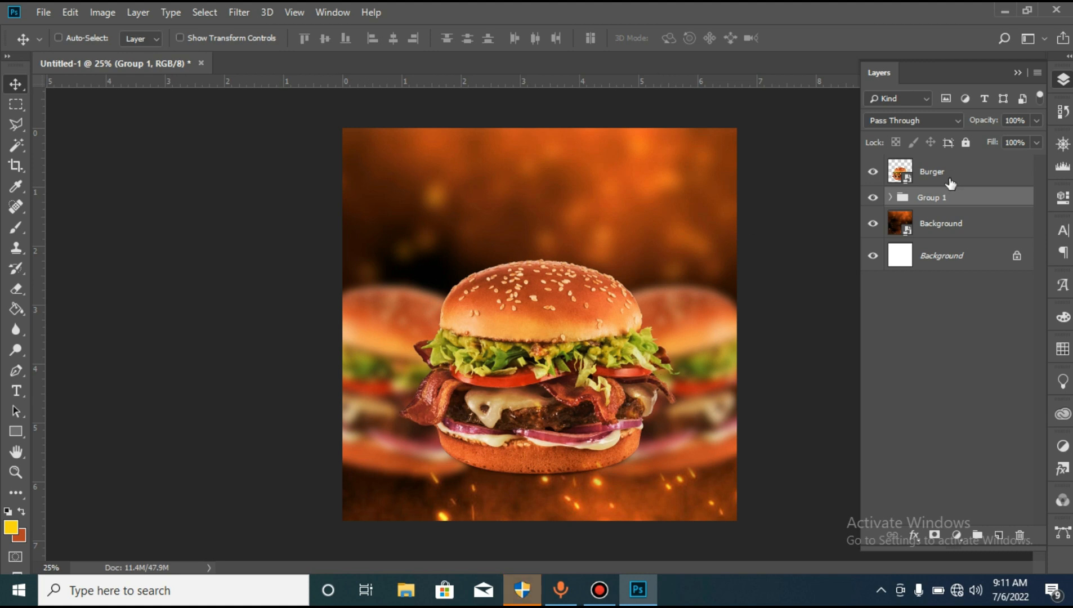
{"action": "double_click", "coordinate": [932, 197]}
{"action": "type", "text": "BU"}
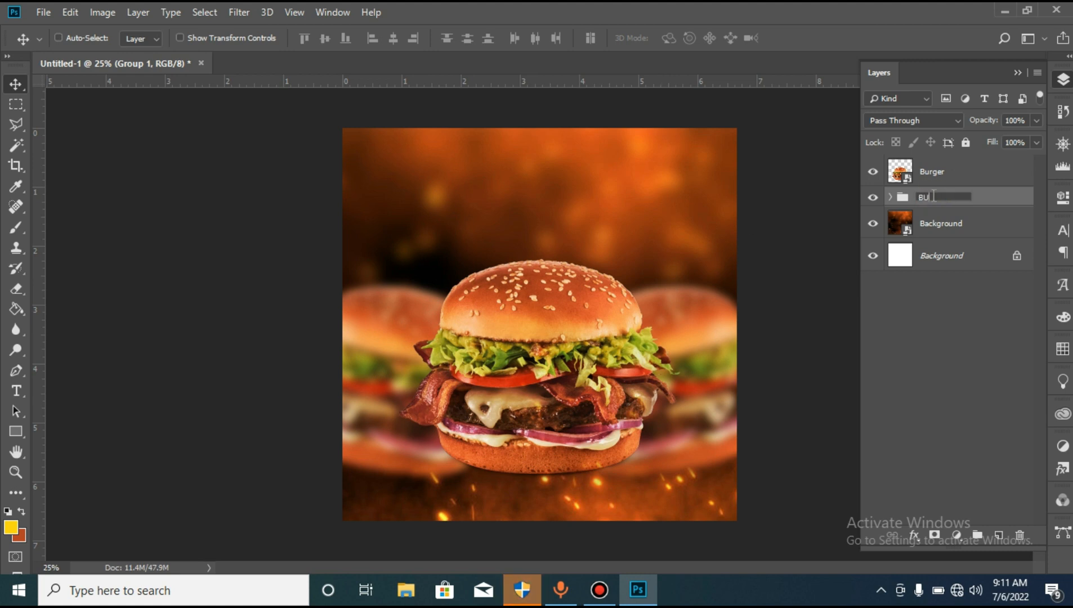
{"action": "type", "text": "rger Blur"}
{"action": "key", "text": "Return"}
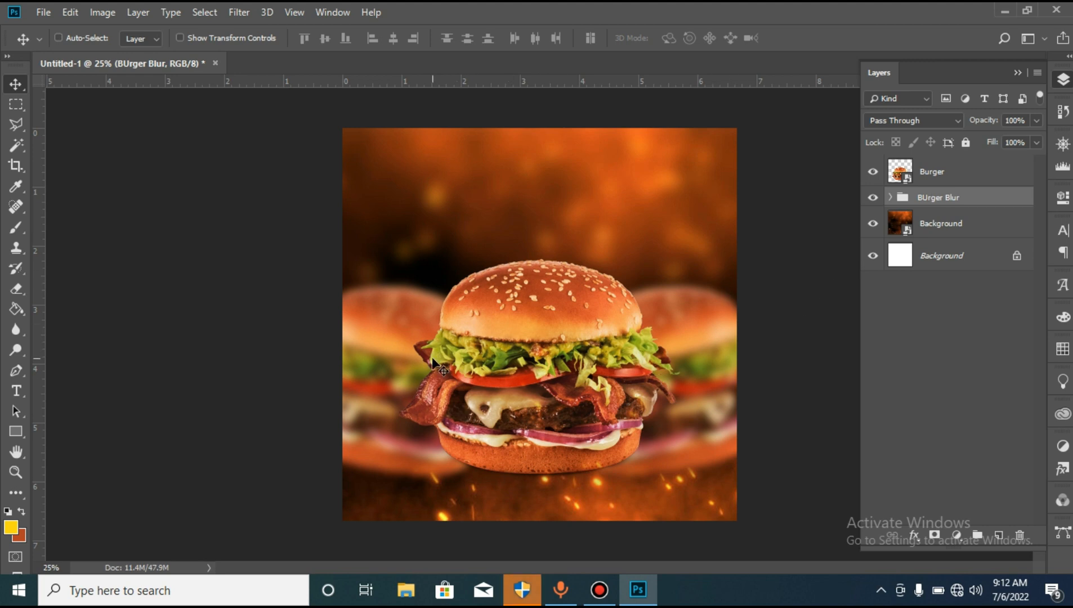
- Centre the BUrger Blur group horizontally on the canvas and nudge it slightly upward
{"action": "key", "text": "ctrl+a"}
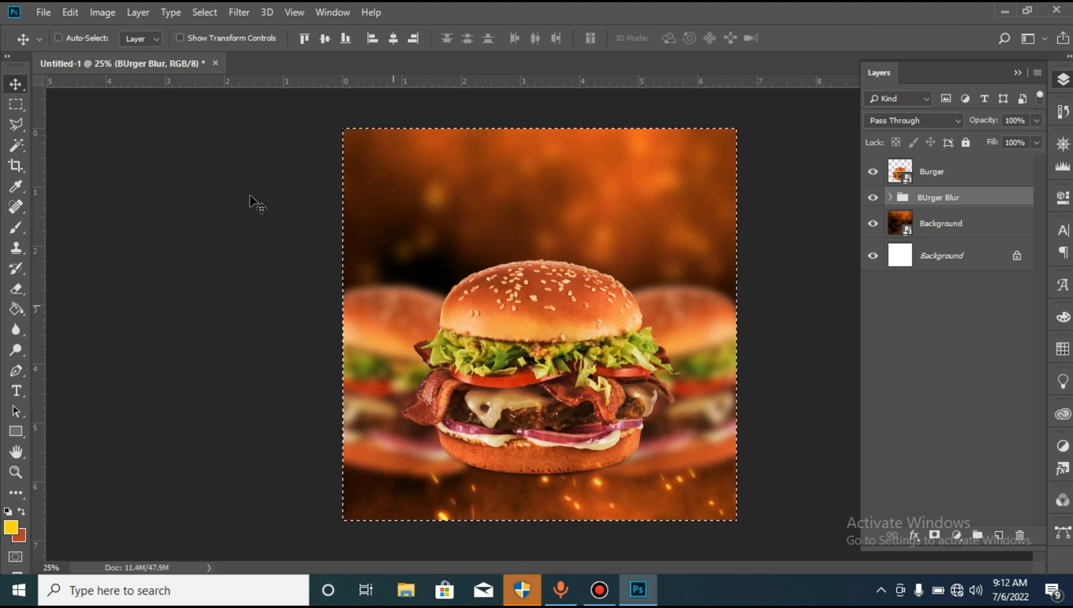
{"action": "left_click", "coordinate": [393, 38]}
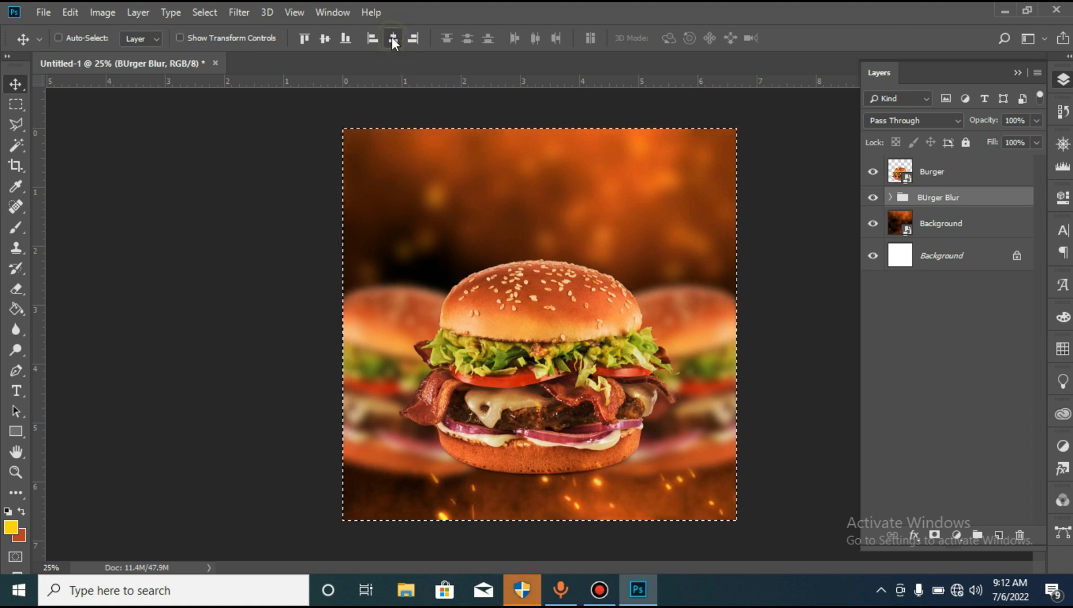
{"action": "key", "text": "ctrl+d"}
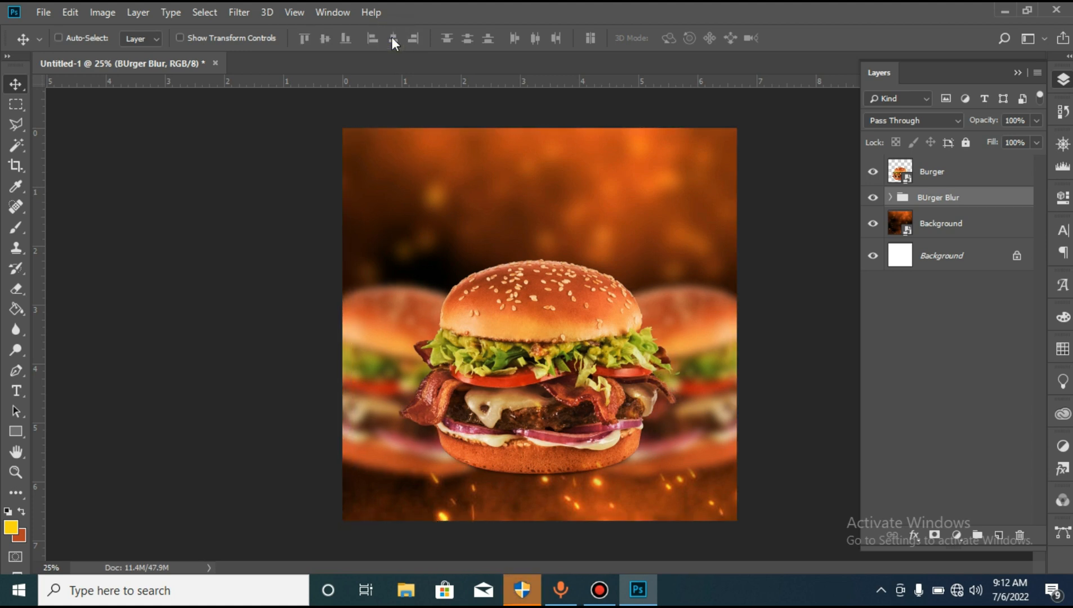
{"action": "key", "text": "Up"}
{"action": "key", "text": "Up"}
{"action": "key", "text": "Up"}
{"action": "key", "text": "Up"}
{"action": "key", "text": "Up"}
{"action": "key", "text": "Up"}
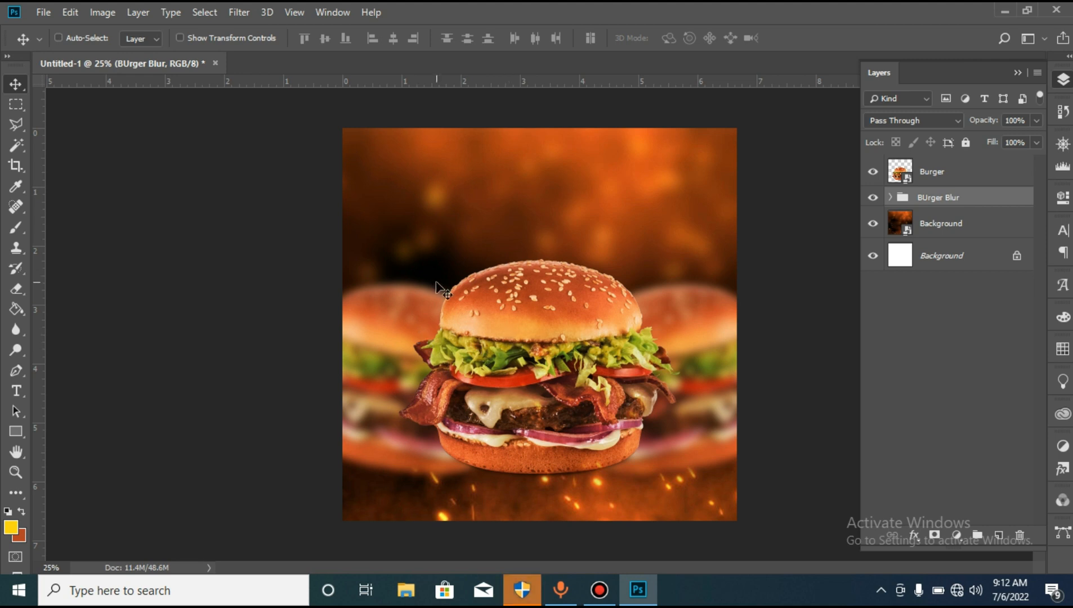
- Add the text "Burger" above the main burger and set its size to 72 pt
{"action": "left_click", "coordinate": [16, 391]}
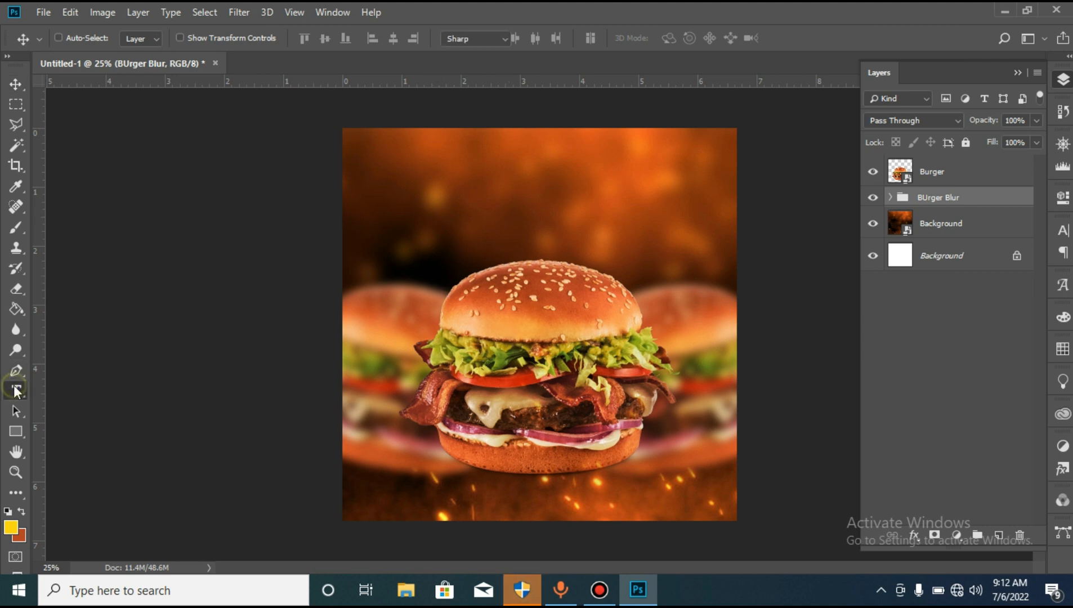
{"action": "left_click", "coordinate": [494, 219]}
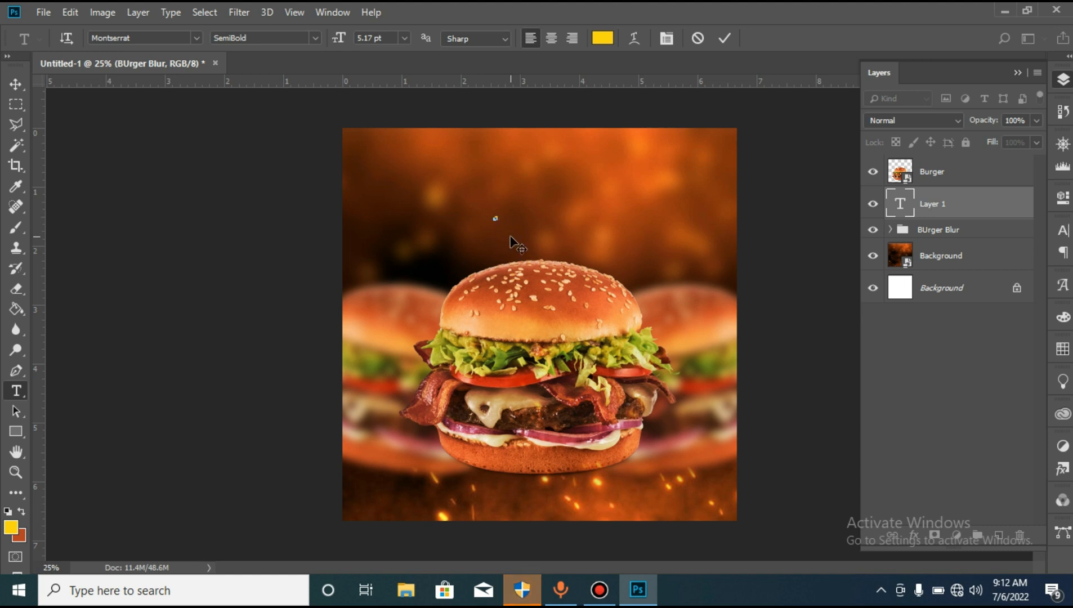
{"action": "key", "text": "ctrl+a"}
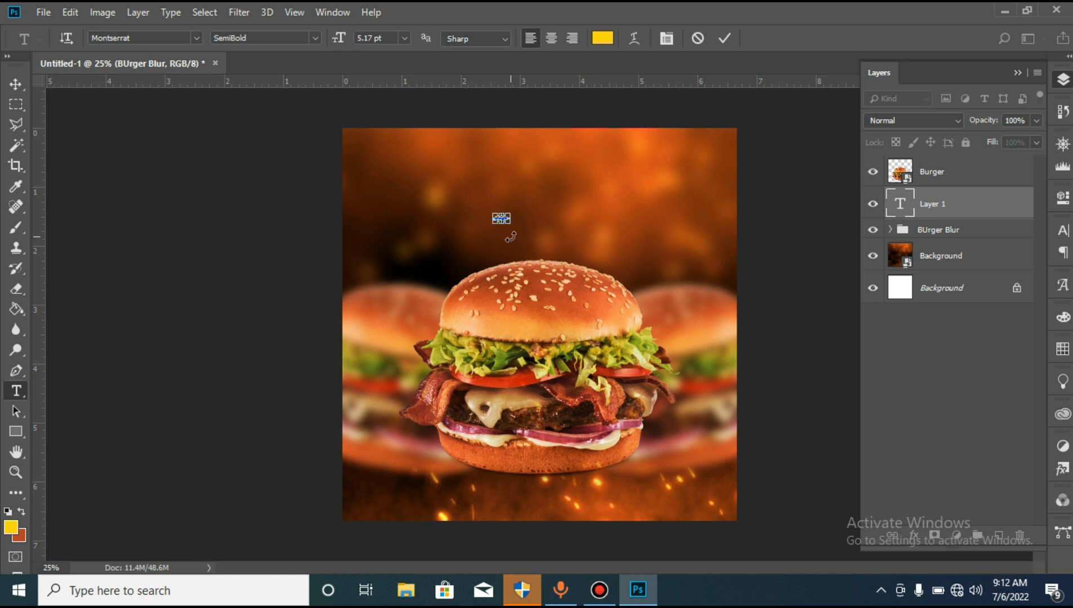
{"action": "left_click", "coordinate": [404, 37]}
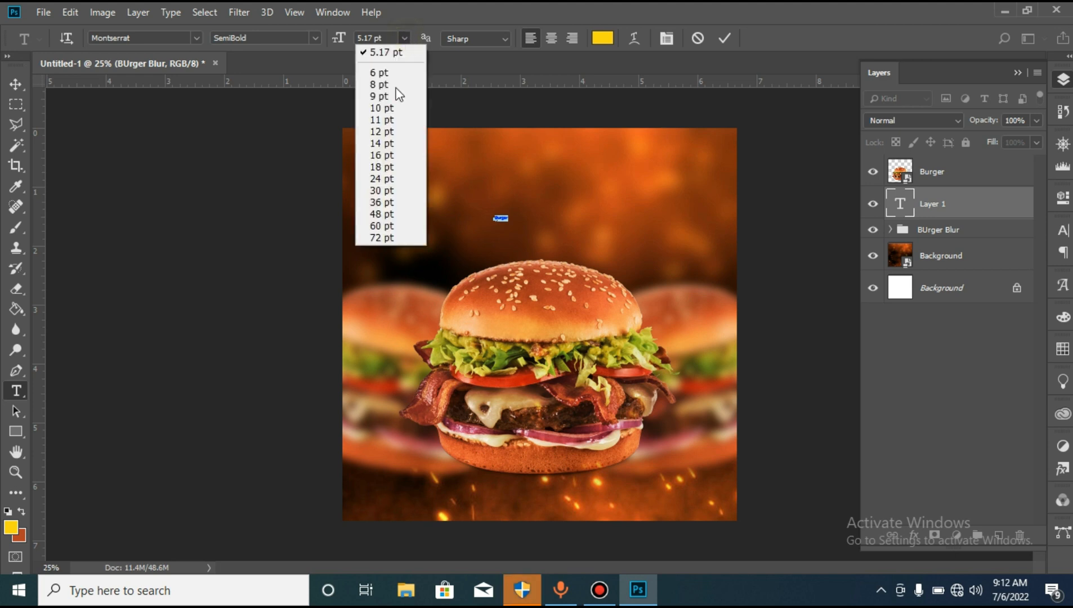
{"action": "left_click", "coordinate": [386, 237]}
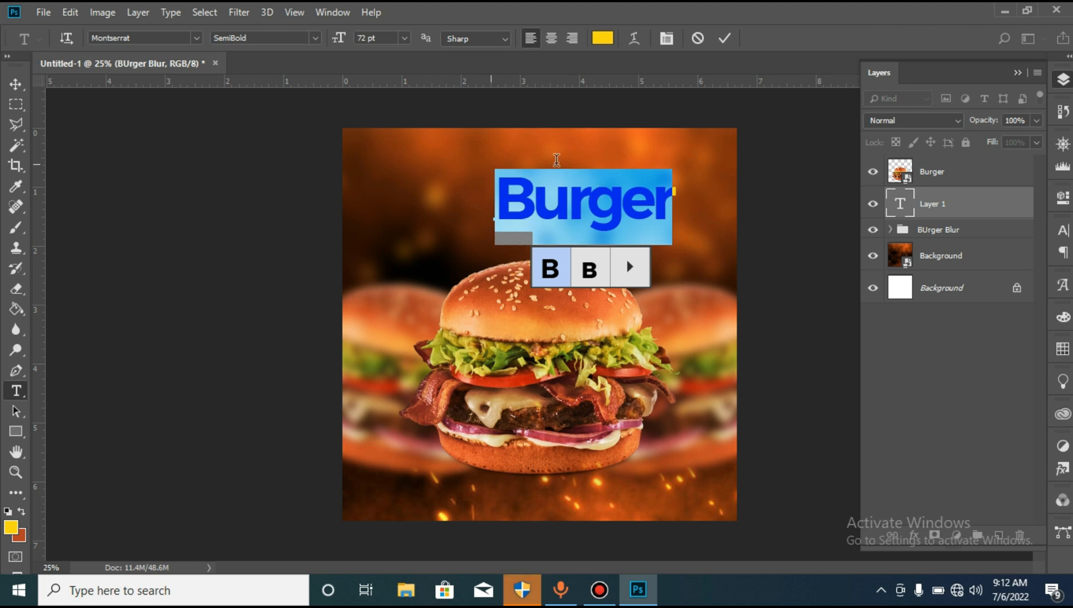
- Set the Burger headline's font style to Bold and its colour to white (ffffff)
{"action": "left_click", "coordinate": [316, 37]}
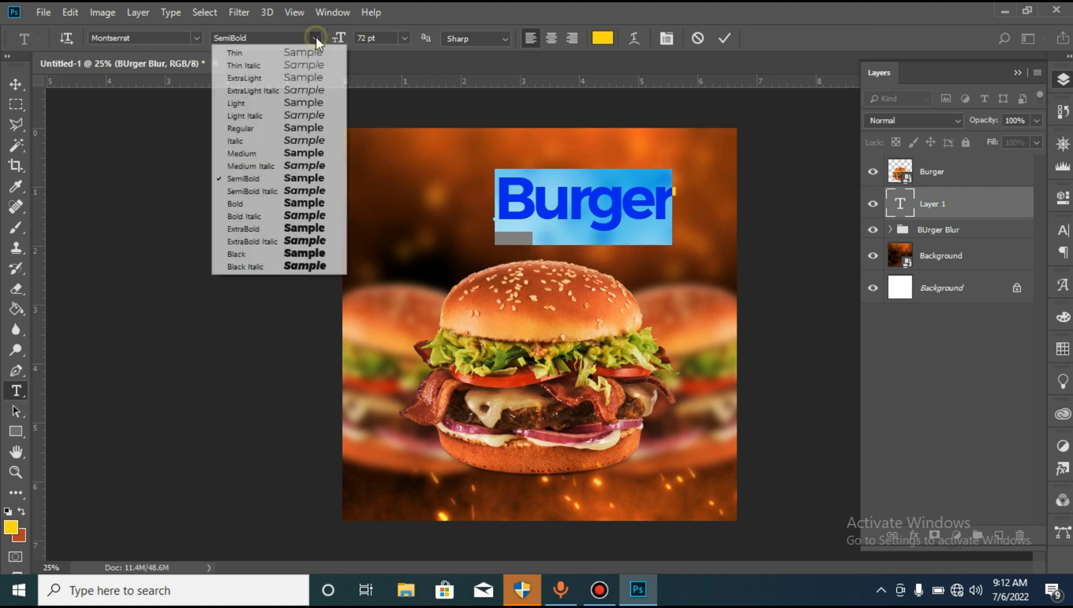
{"action": "left_click", "coordinate": [311, 203]}
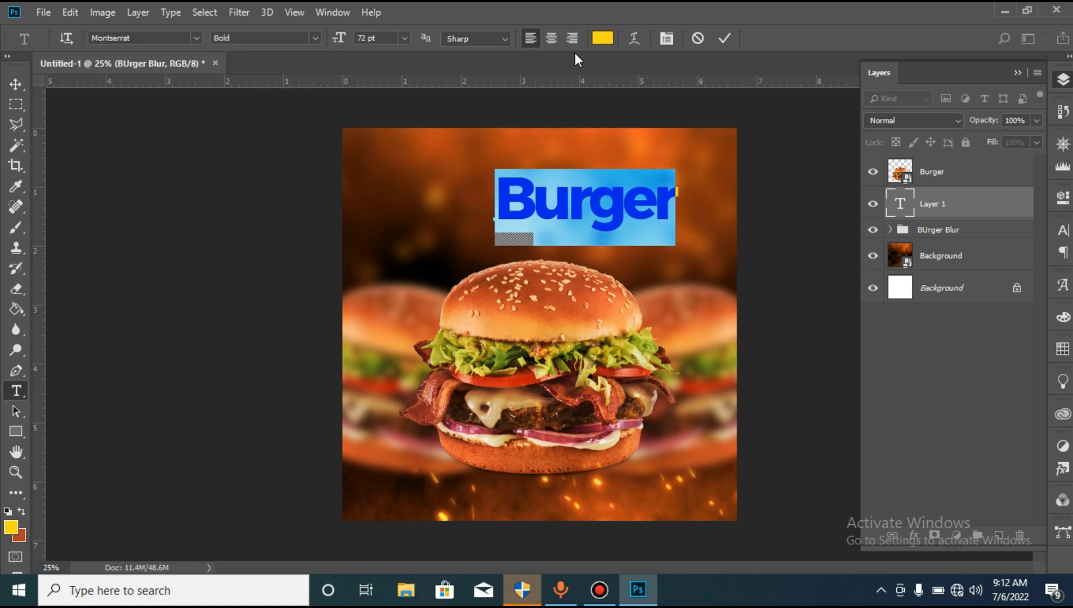
{"action": "left_click", "coordinate": [596, 42]}
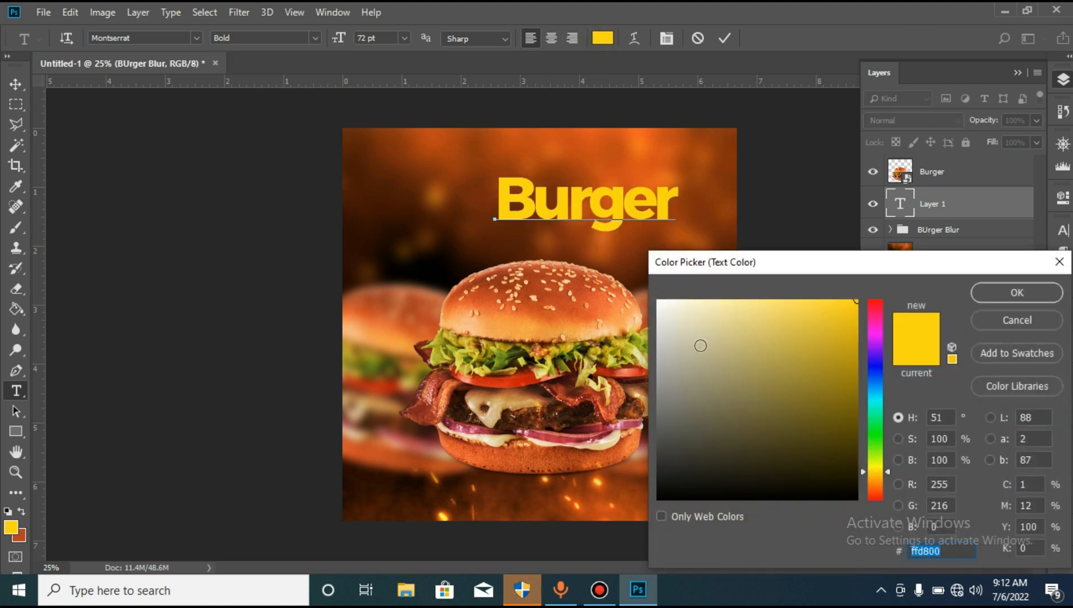
{"action": "type", "text": "ffffff"}
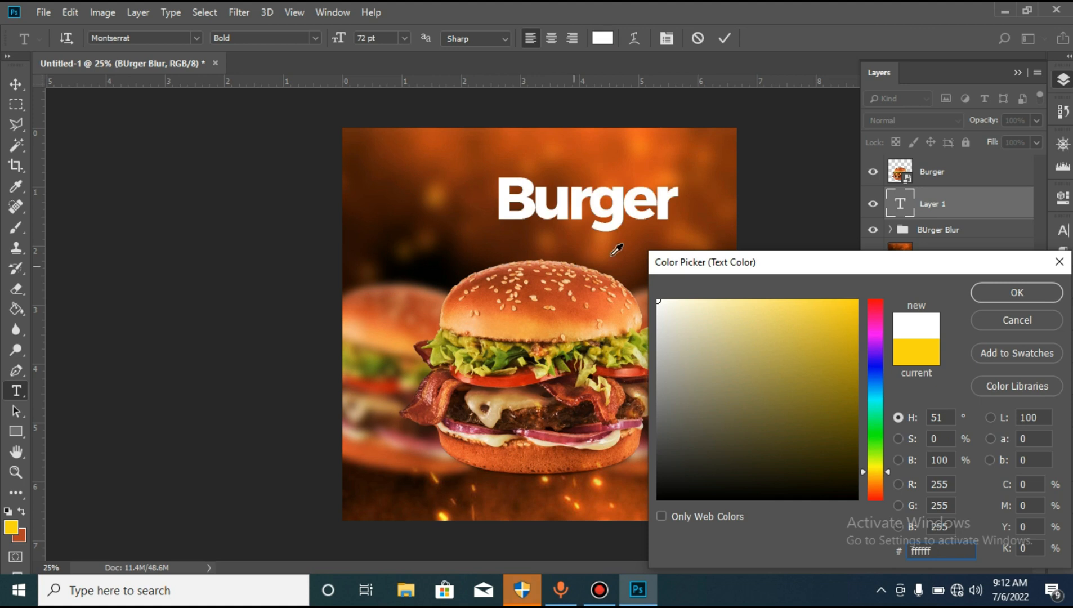
{"action": "left_click", "coordinate": [979, 291]}
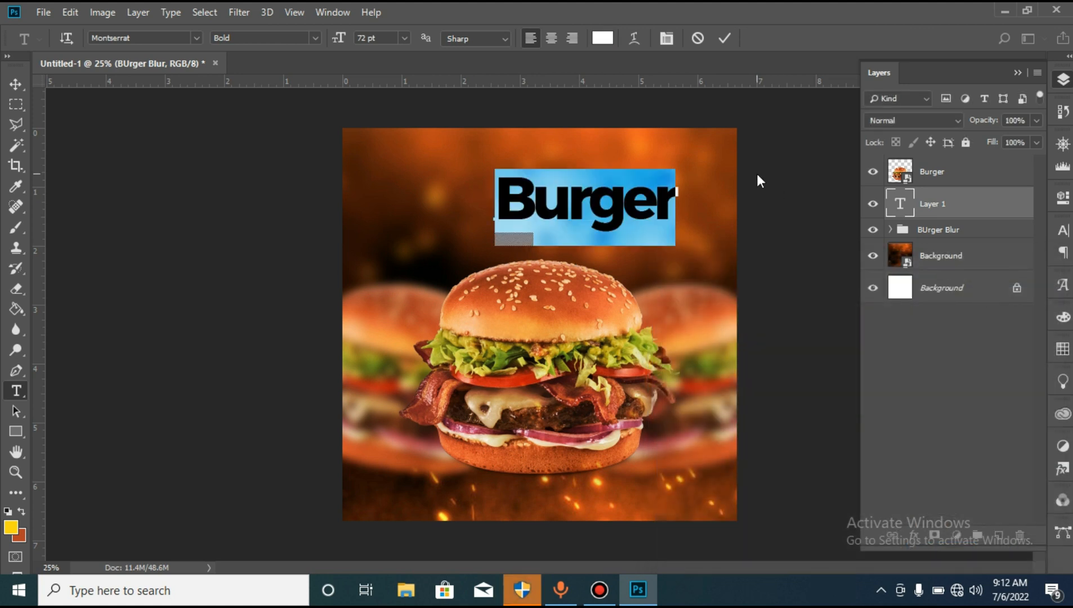
{"action": "left_click", "coordinate": [724, 41]}
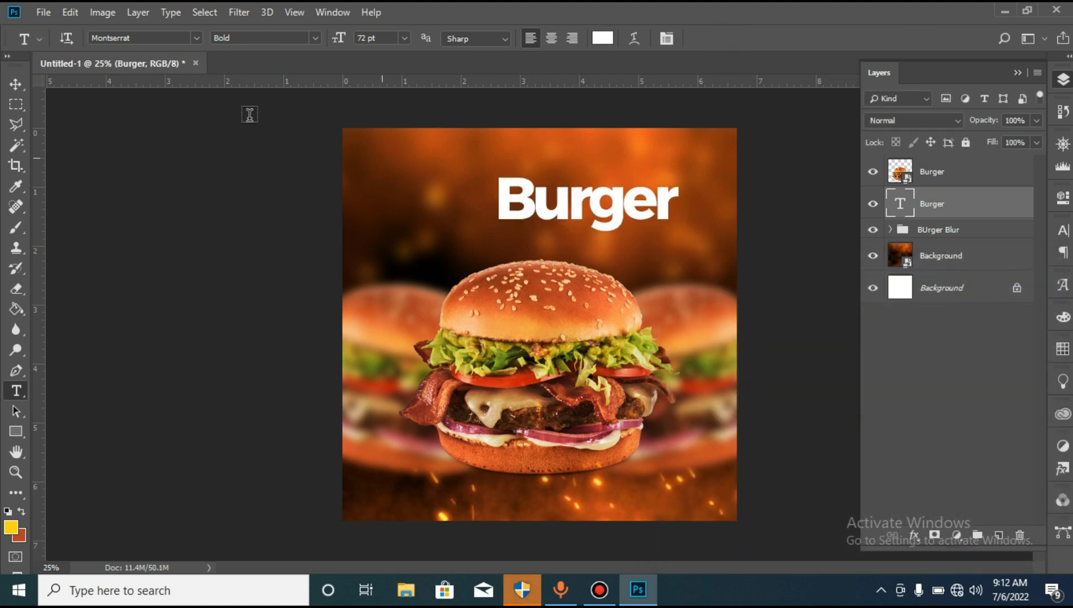
- Move the Burger headline to the centre just over the main burger's top bun and bring its layer to the front
{"action": "left_click", "coordinate": [20, 85]}
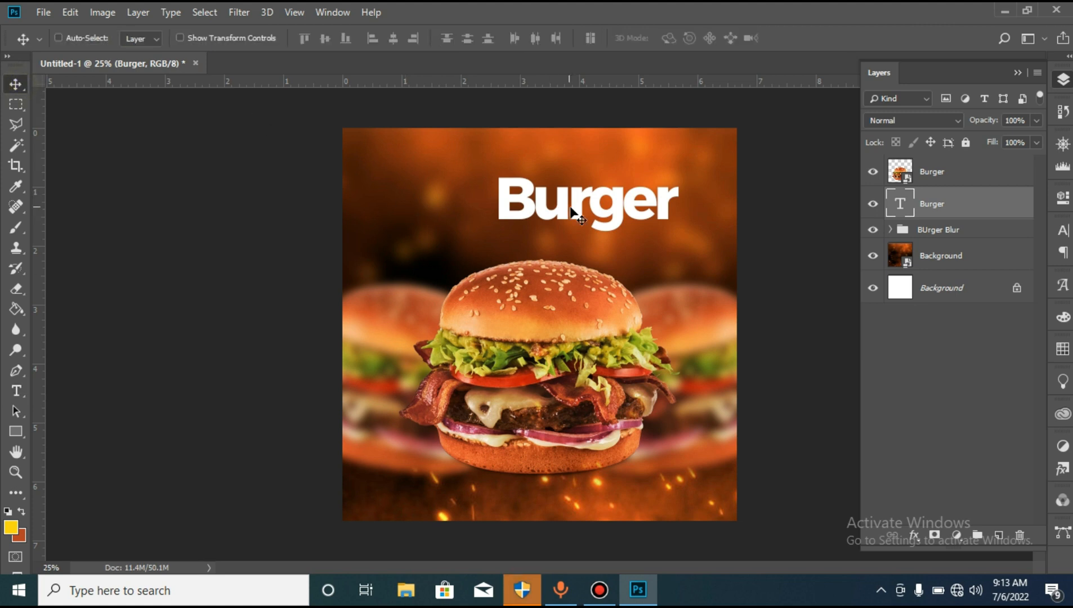
{"action": "left_click_drag", "start_coordinate": [570, 206], "coordinate": [529, 238]}
{"action": "left_click_drag", "start_coordinate": [961, 203], "coordinate": [945, 172]}
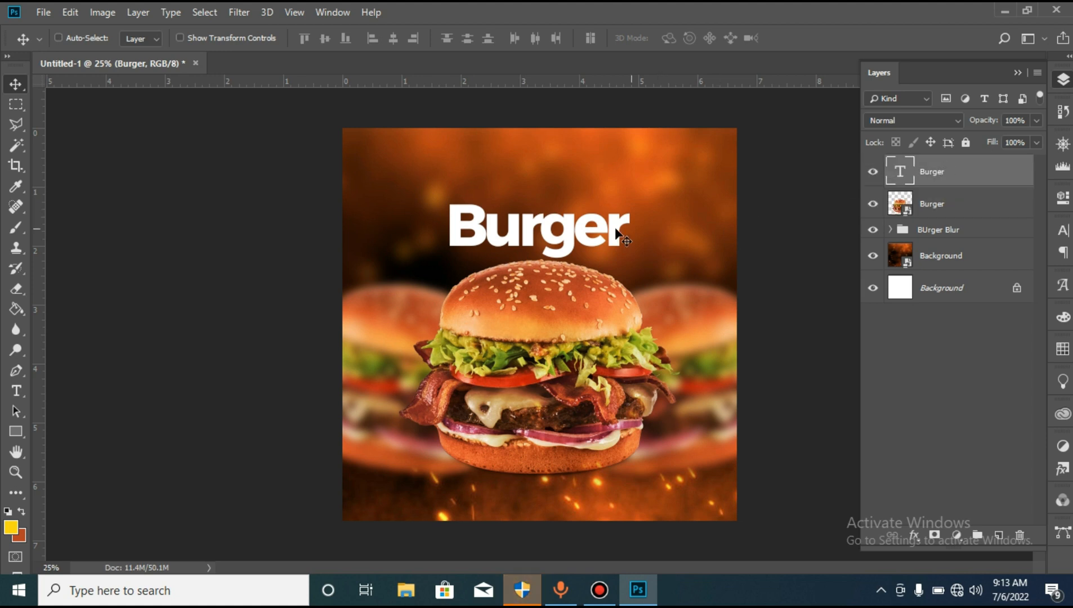
{"action": "left_click_drag", "start_coordinate": [600, 233], "coordinate": [598, 244]}
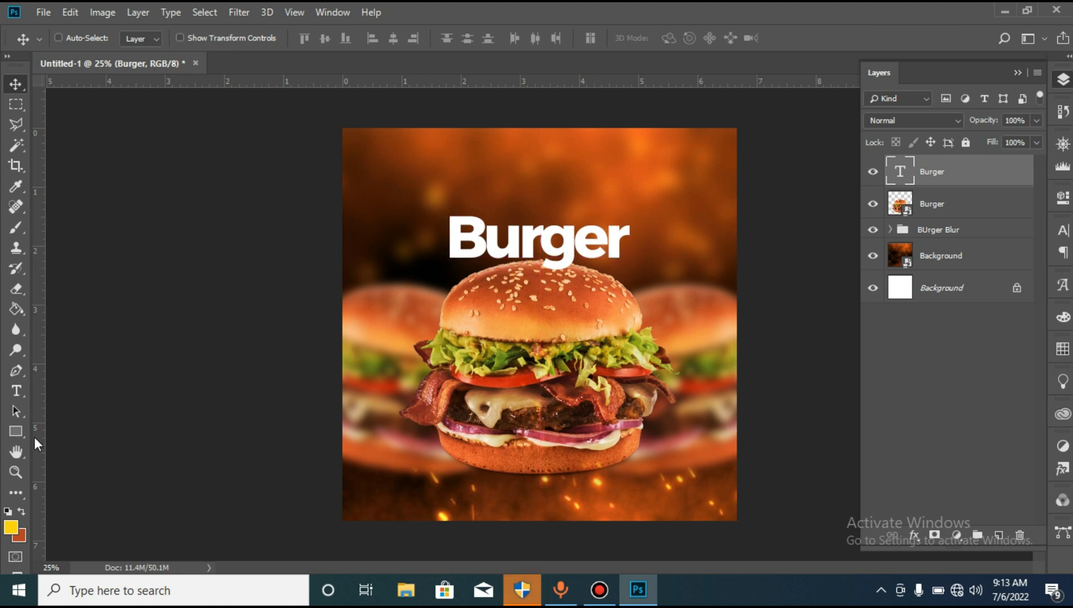
- Add a new text layer reading "Juicy and Delicious" above the Burger headline
{"action": "left_click", "coordinate": [14, 395]}
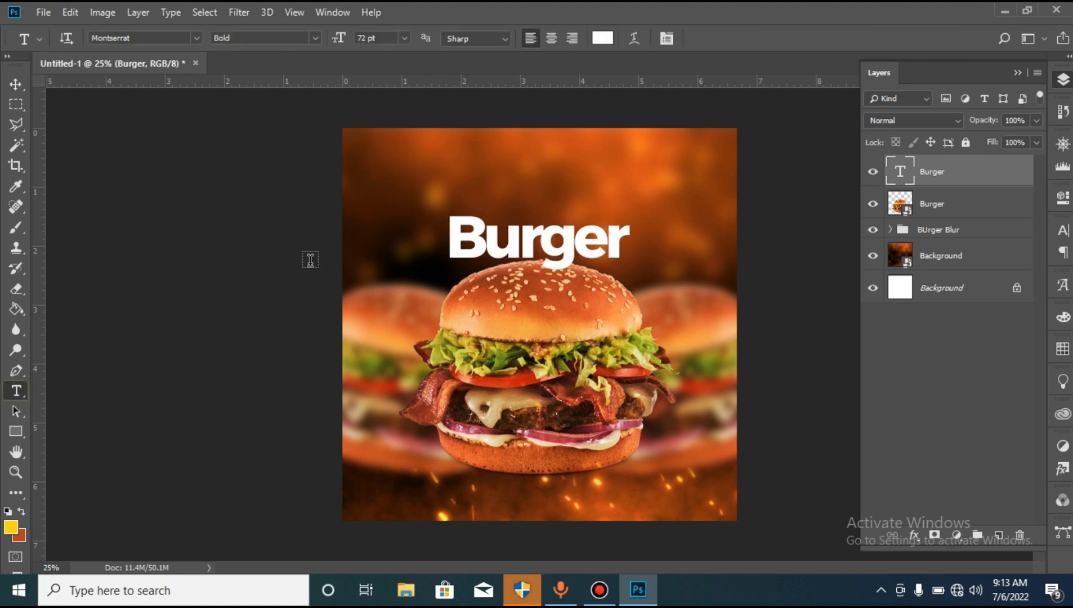
{"action": "left_click", "coordinate": [425, 177]}
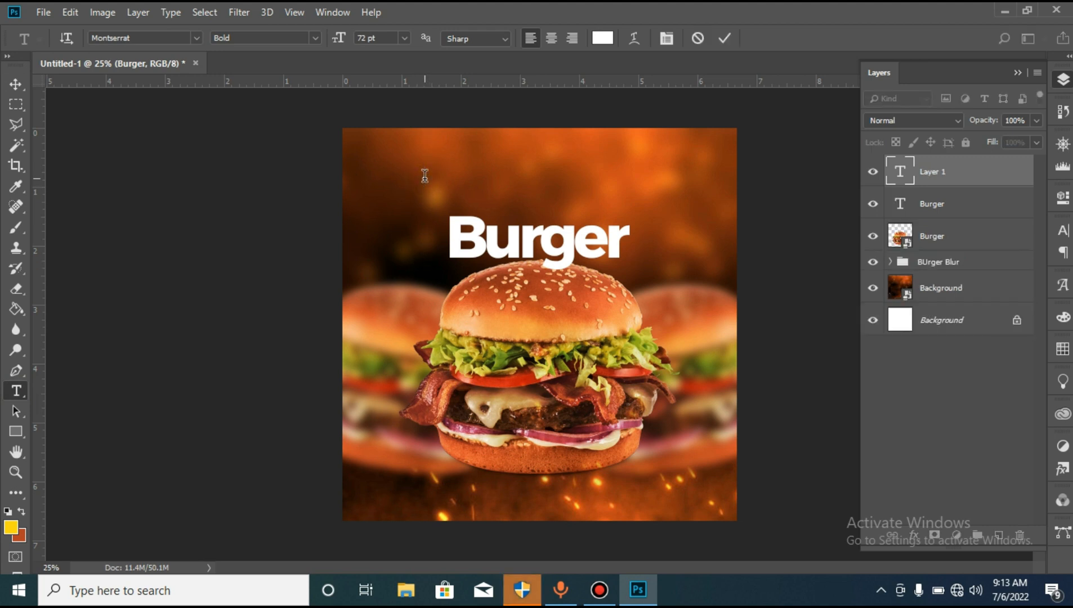
{"action": "type", "text": "Juic"}
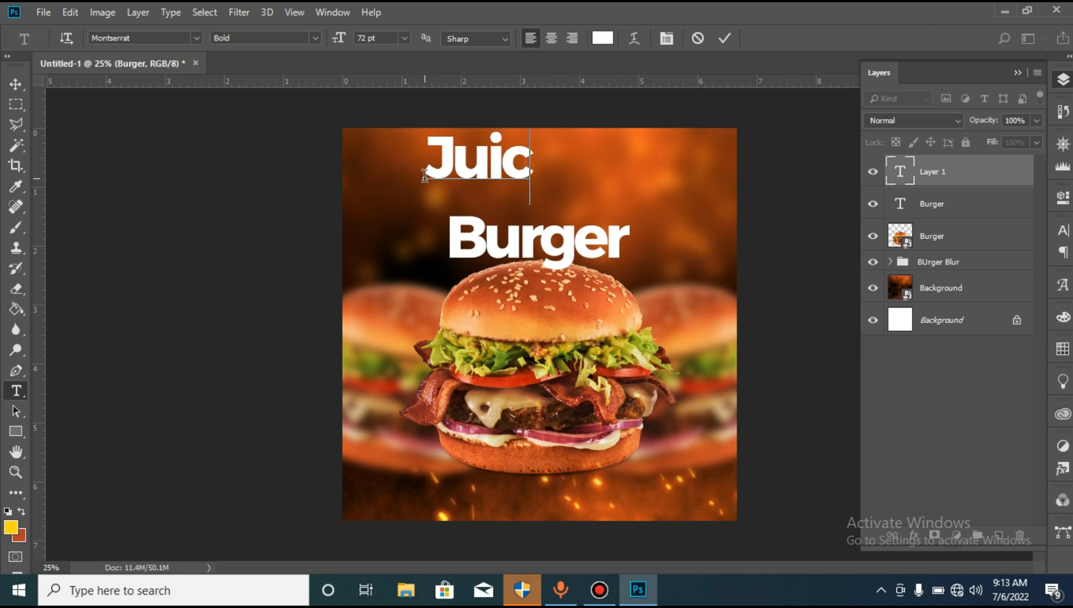
{"action": "type", "text": "y and"}
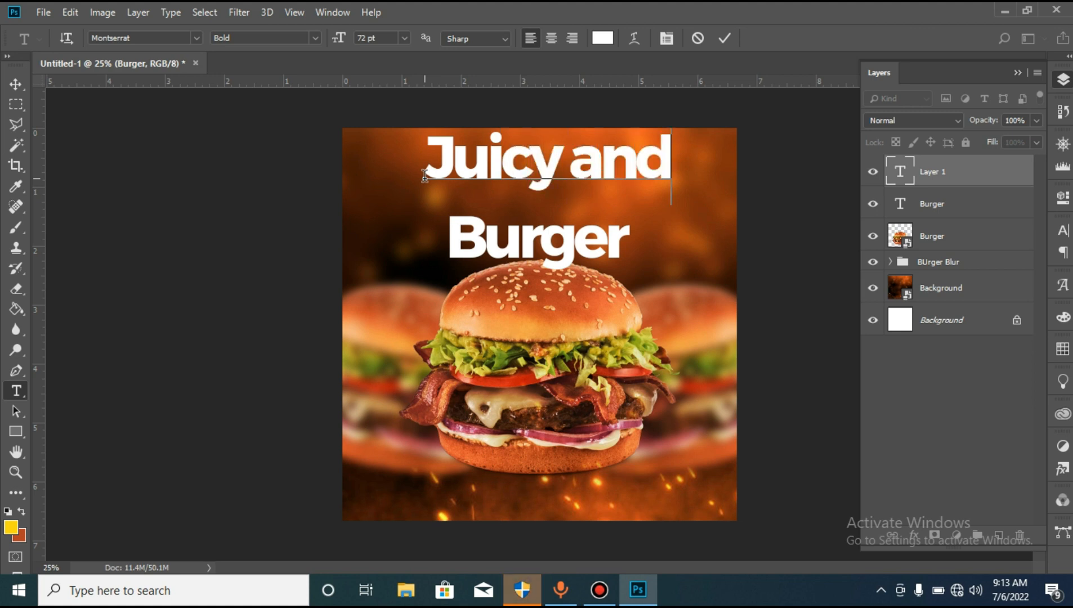
{"action": "type", "text": " De"}
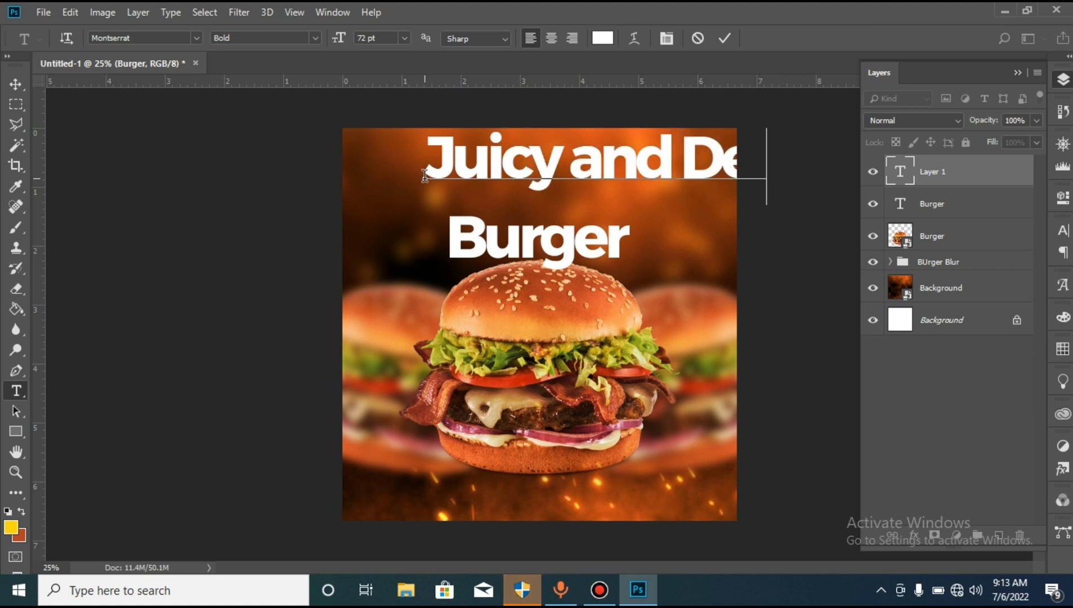
{"action": "type", "text": "licio"}
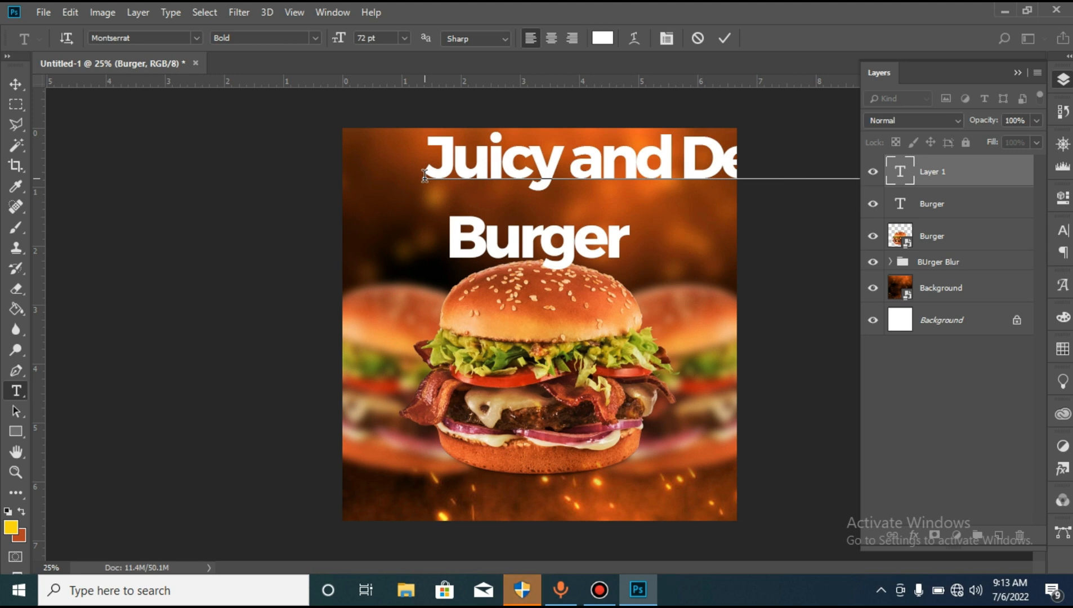
- Format the "Juicy and Delicious" text as SemiBold, 10 pt, in the yellow foreground colour ffd800
{"action": "key", "text": "ctrl+a"}
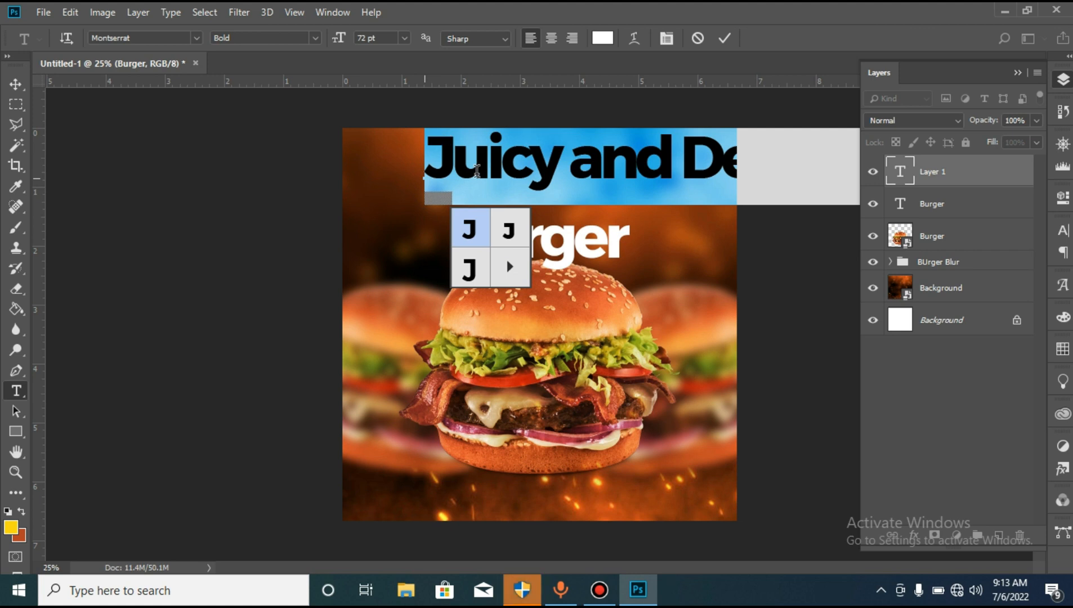
{"action": "left_click", "coordinate": [315, 38]}
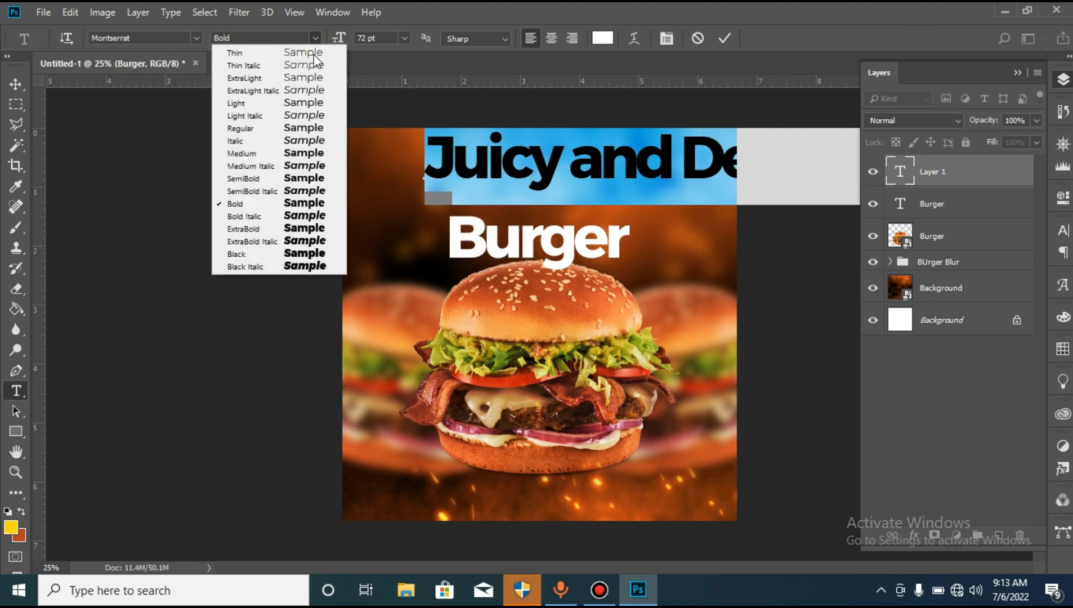
{"action": "left_click", "coordinate": [282, 179]}
{"action": "left_click", "coordinate": [611, 38]}
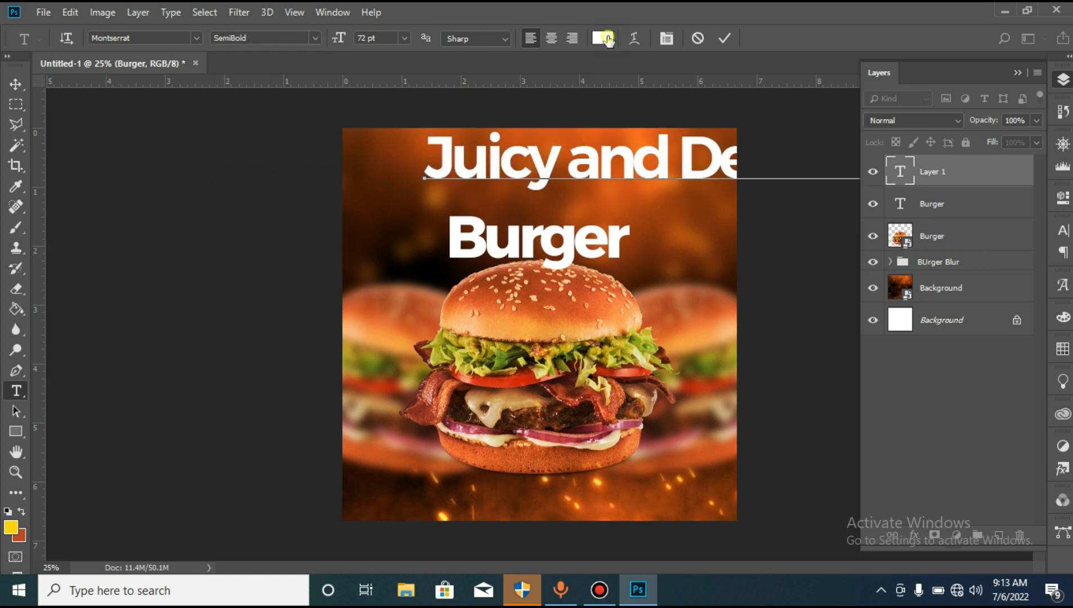
{"action": "left_click", "coordinate": [10, 527]}
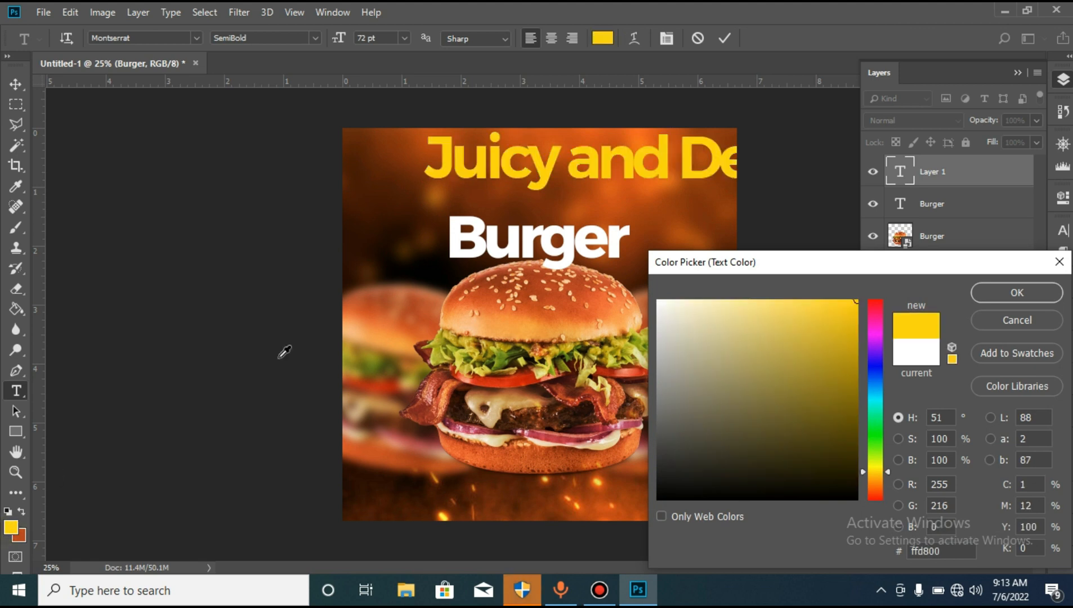
{"action": "left_click", "coordinate": [996, 288]}
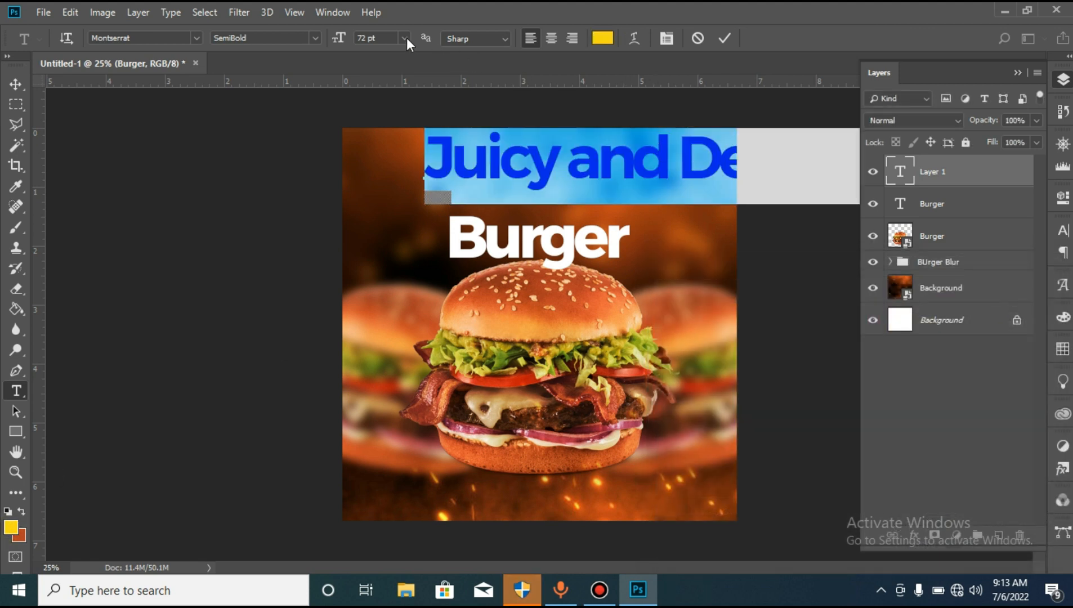
{"action": "left_click", "coordinate": [405, 38]}
{"action": "left_click", "coordinate": [394, 105]}
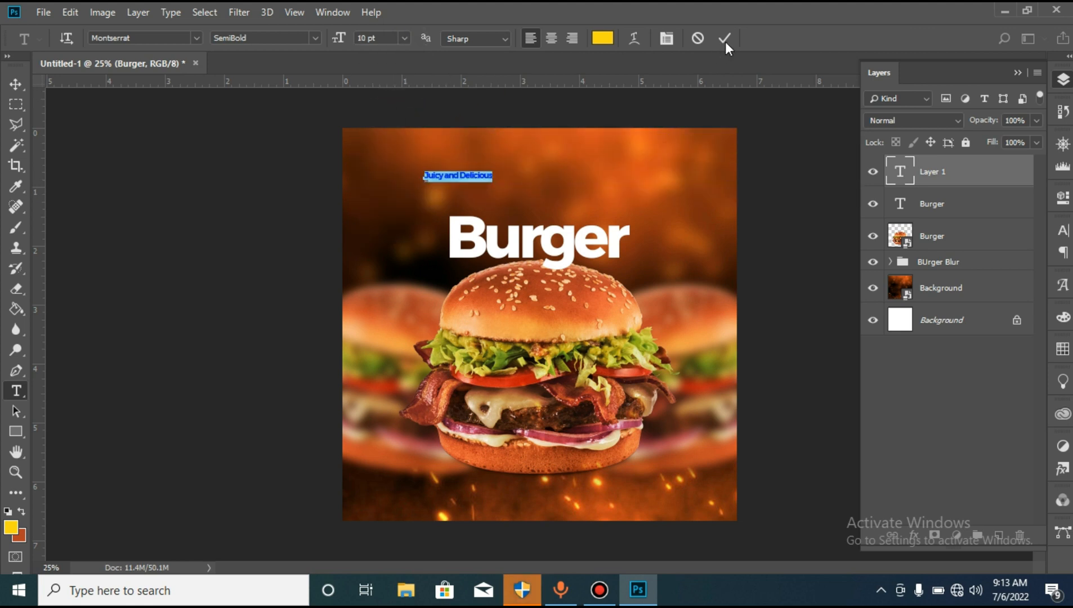
- Set the tracking of the "Juicy and Delicious" text to -25
{"action": "left_click", "coordinate": [672, 42]}
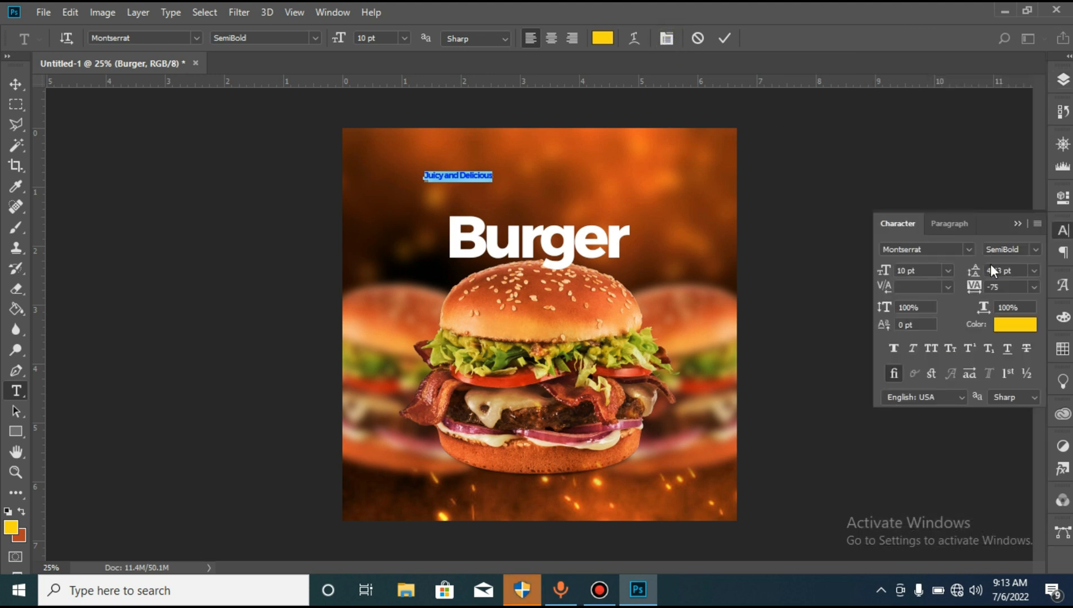
{"action": "left_click", "coordinate": [1034, 287]}
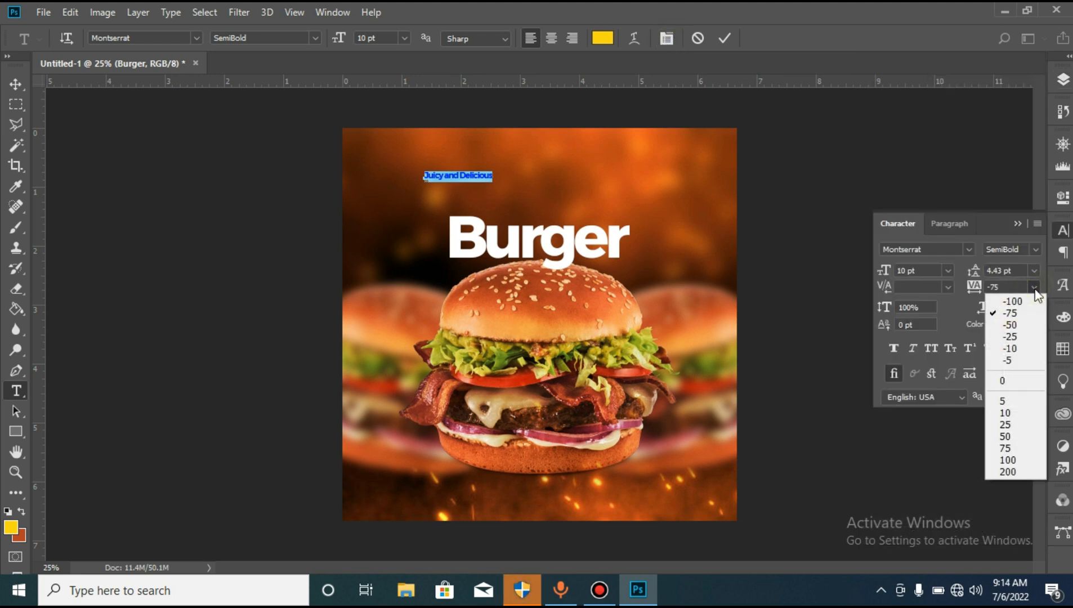
{"action": "left_click", "coordinate": [1020, 337]}
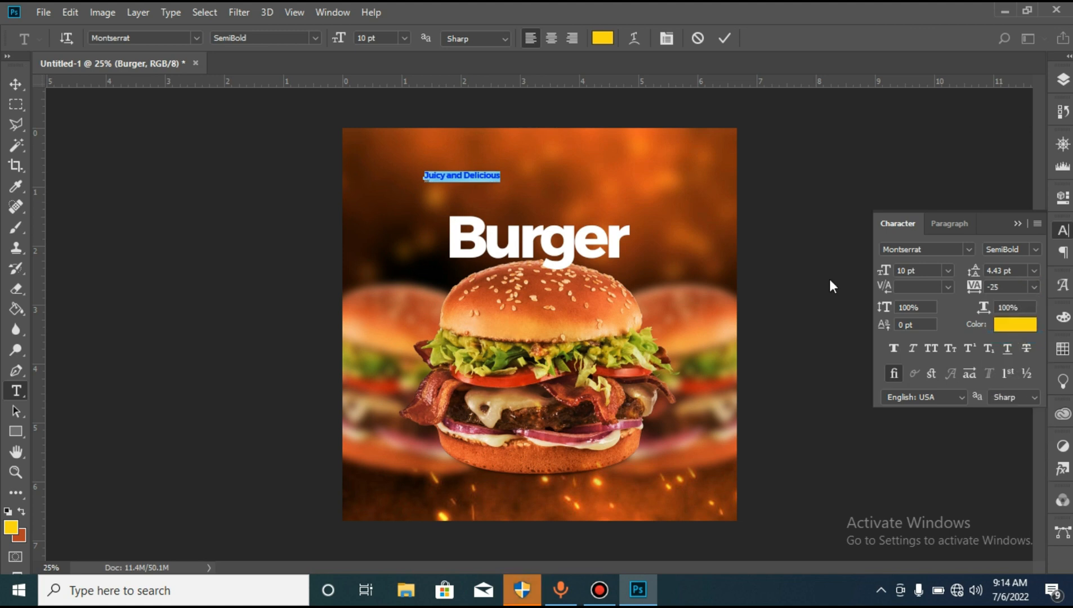
{"action": "left_click", "coordinate": [726, 39]}
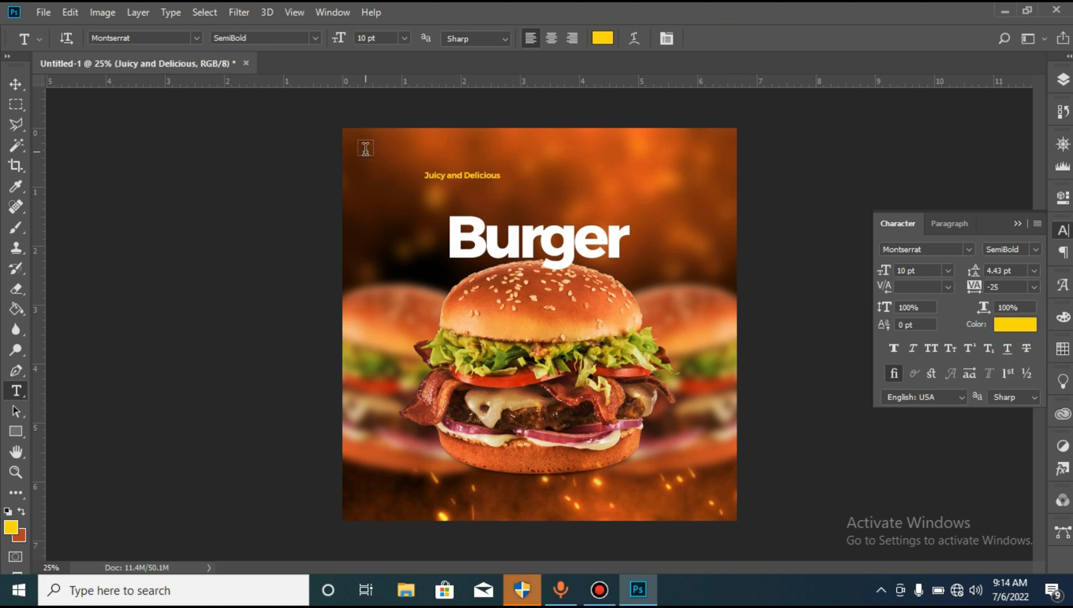
- Position the "Juicy and Delicious" tagline centred at the headline's upper edge and enlarge it proportionally to about 130%
{"action": "left_click", "coordinate": [15, 86]}
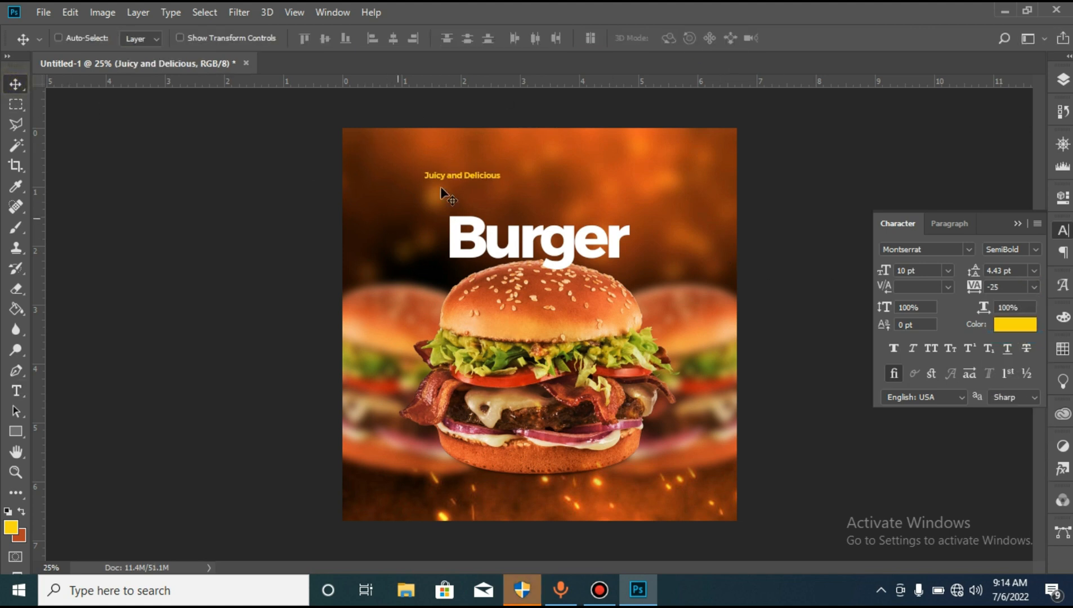
{"action": "left_click_drag", "start_coordinate": [460, 195], "coordinate": [543, 235]}
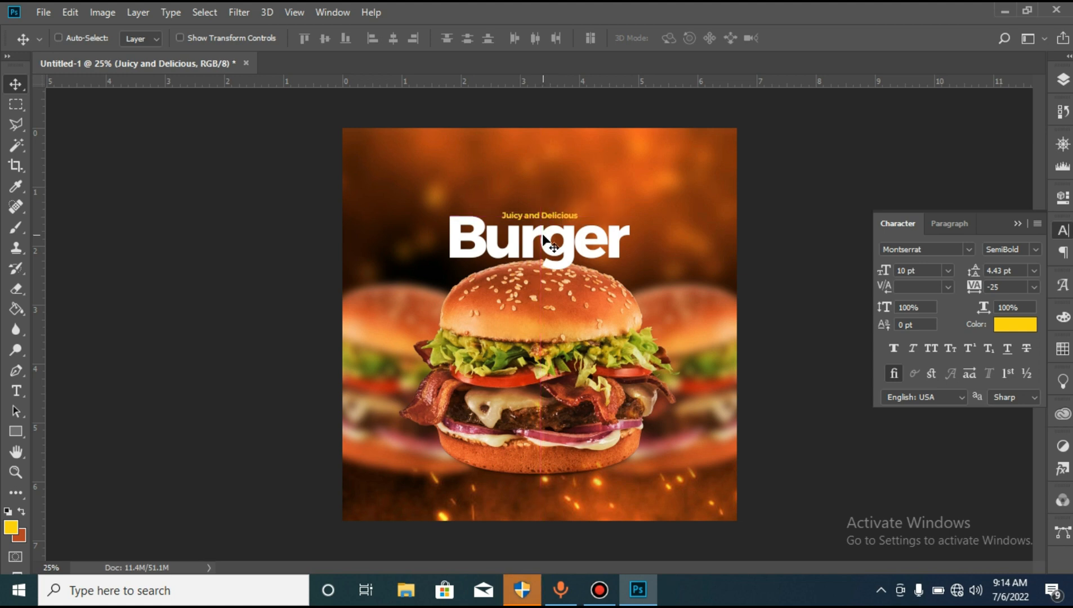
{"action": "key", "text": "ctrl+t"}
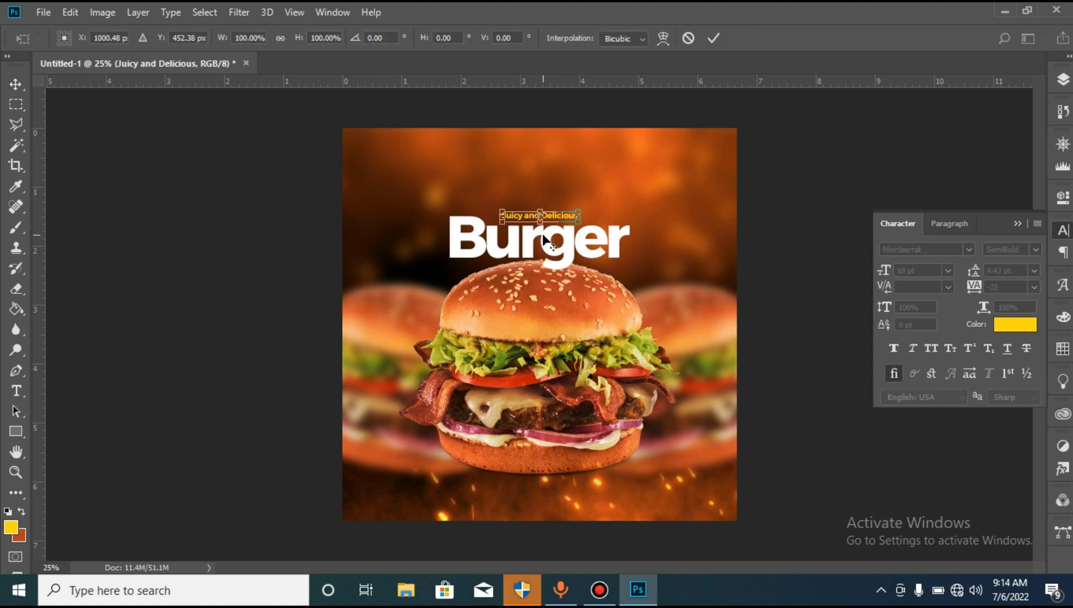
{"action": "left_click_drag", "start_coordinate": [579, 221], "coordinate": [593, 229]}
{"action": "key", "text": "Return"}
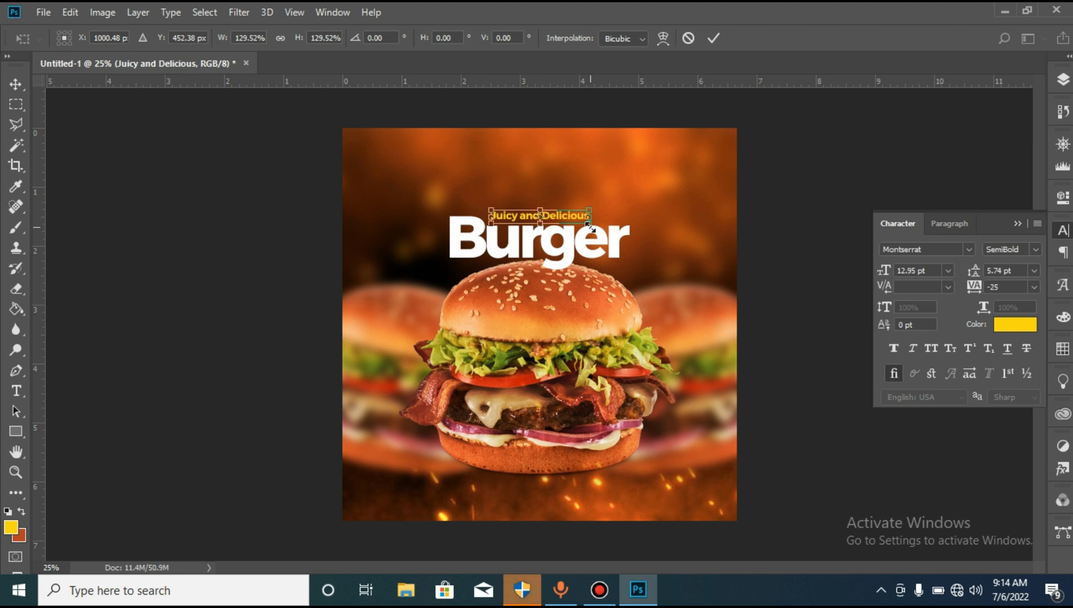
{"action": "key", "text": "Down"}
{"action": "key", "text": "Down"}
{"action": "key", "text": "Down"}
{"action": "key", "text": "Down"}
{"action": "key", "text": "Down"}
{"action": "key", "text": "Down"}
{"action": "key", "text": "Down"}
{"action": "key", "text": "Down"}
{"action": "key", "text": "Down"}
{"action": "key", "text": "Down"}
{"action": "key", "text": "Down"}
{"action": "key", "text": "Down"}
{"action": "key", "text": "Down"}
{"action": "key", "text": "Down"}
{"action": "key", "text": "Down"}
{"action": "key", "text": "Down"}
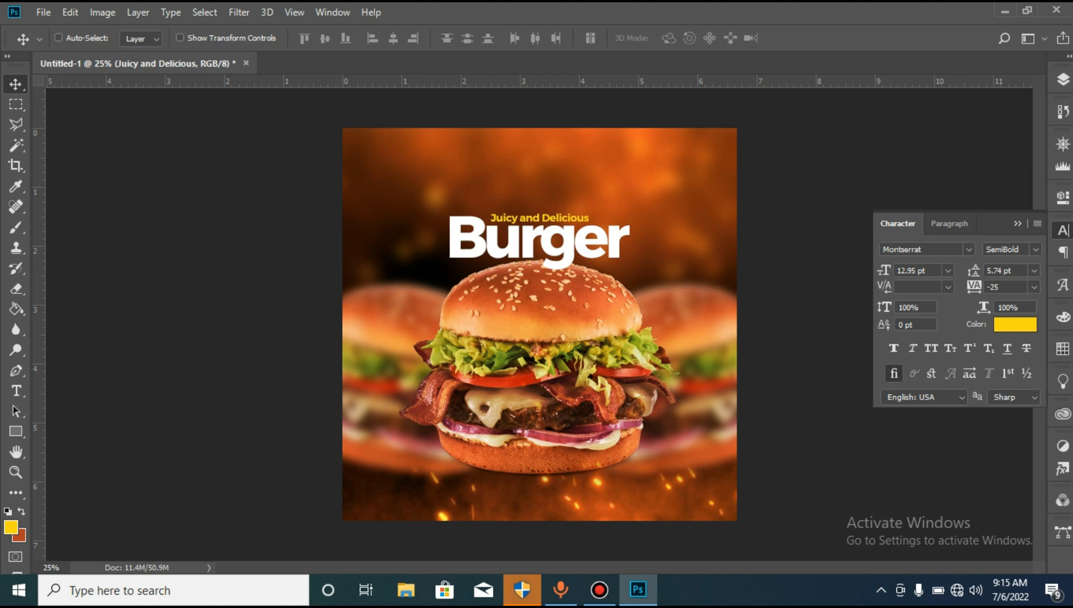
- Enlarge the "Juicy and Delicious" and Burger text layers together by about 10% around their centre
{"action": "left_click", "coordinate": [1063, 79]}
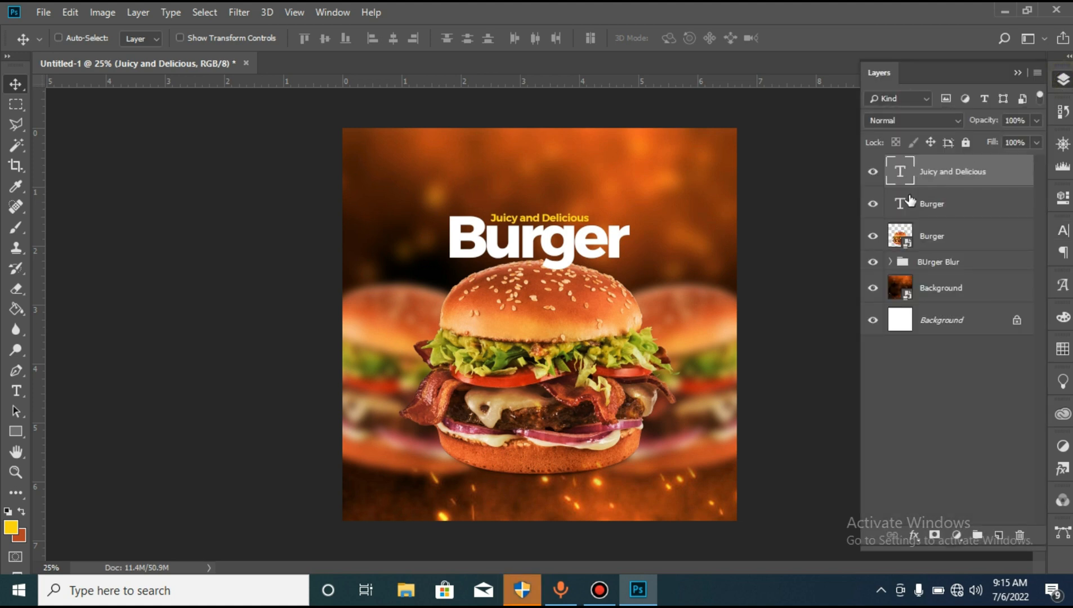
{"action": "left_click", "coordinate": [938, 207], "text": "shift"}
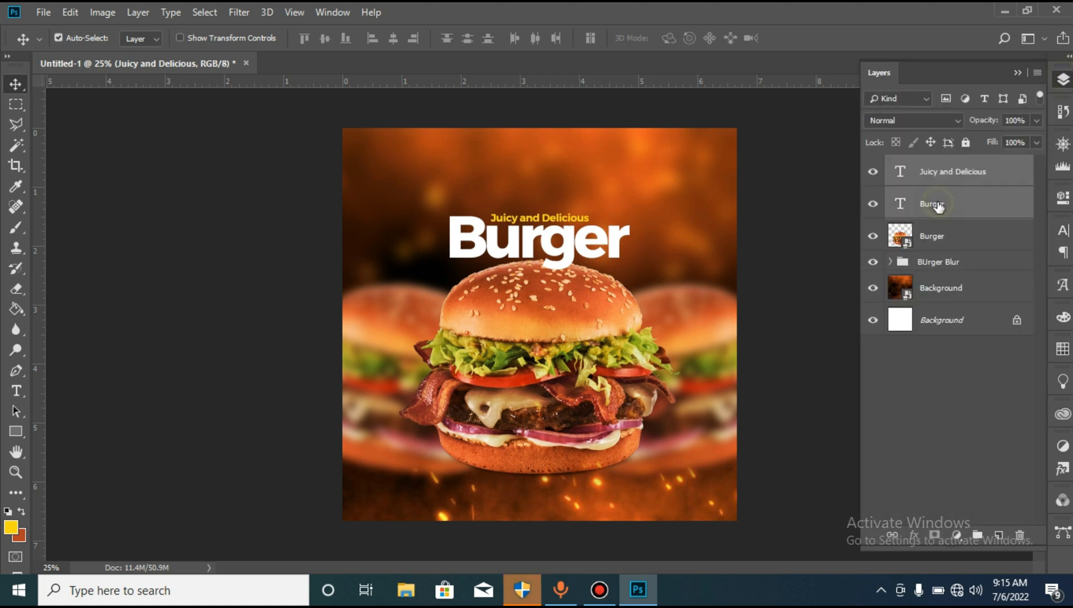
{"action": "key", "text": "ctrl+t"}
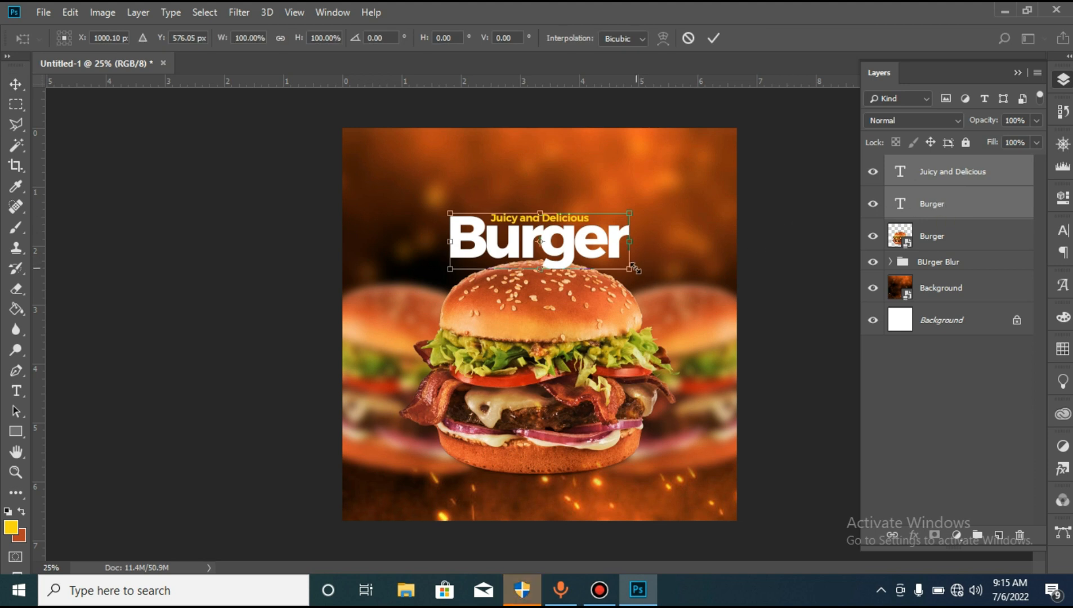
{"action": "left_click_drag", "start_coordinate": [634, 268], "coordinate": [642, 271]}
{"action": "key", "text": "Return"}
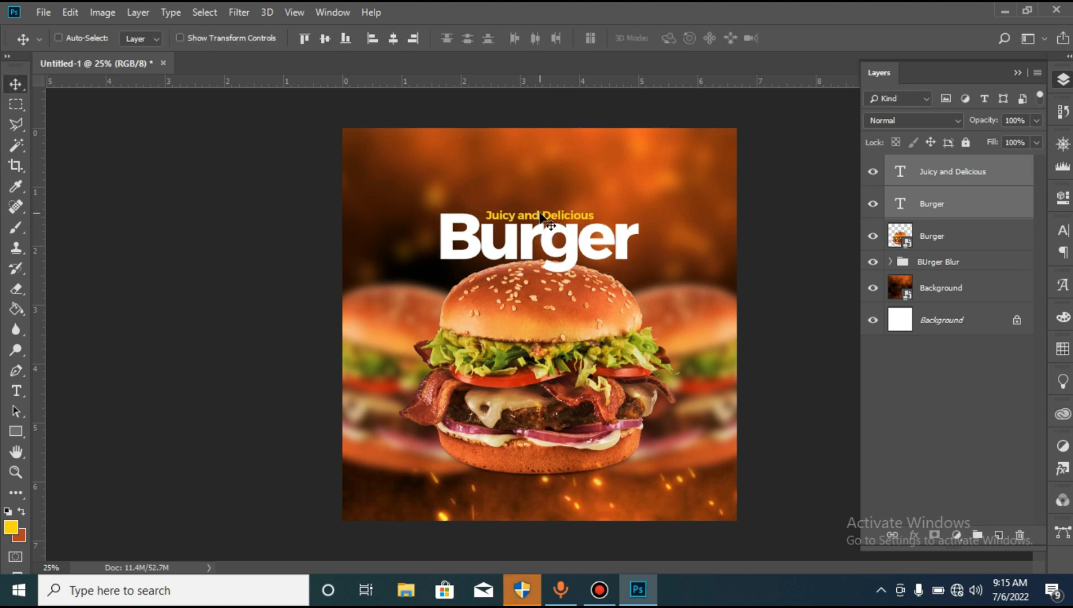
- Set the tracking of the white Burger headline text to -80
{"action": "double_click", "coordinate": [900, 204]}
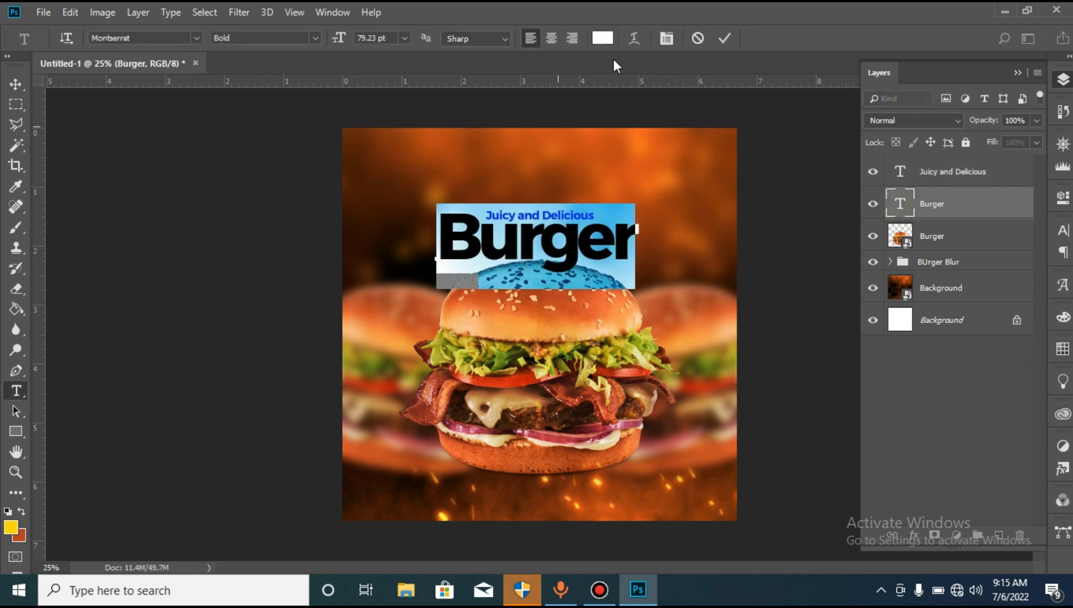
{"action": "left_click", "coordinate": [666, 38]}
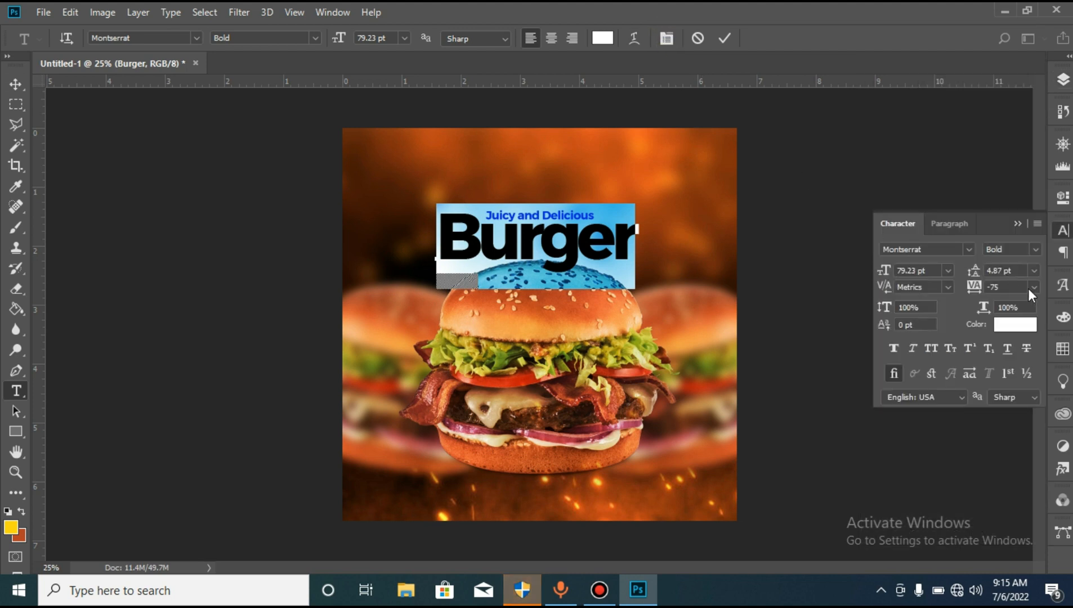
{"action": "left_click_drag", "start_coordinate": [1013, 285], "coordinate": [992, 286]}
{"action": "type", "text": "-80"}
{"action": "key", "text": "Return"}
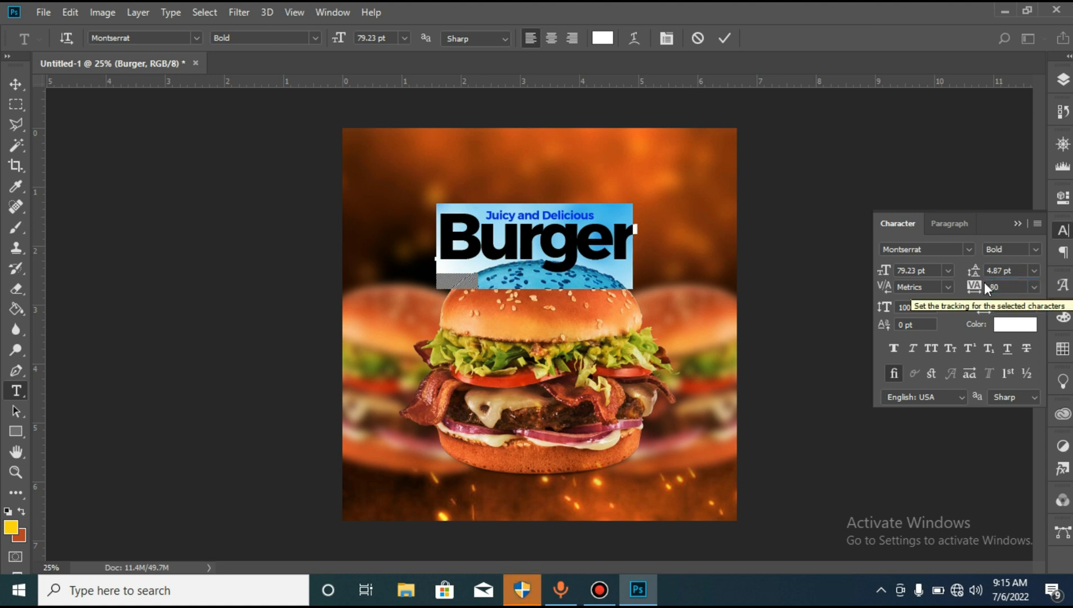
{"action": "left_click", "coordinate": [729, 36]}
- Centre the Burger headline horizontally on the whole canvas and clear the selection
{"action": "key", "text": "v"}
{"action": "key", "text": "ctrl+a"}
{"action": "left_click", "coordinate": [391, 37]}
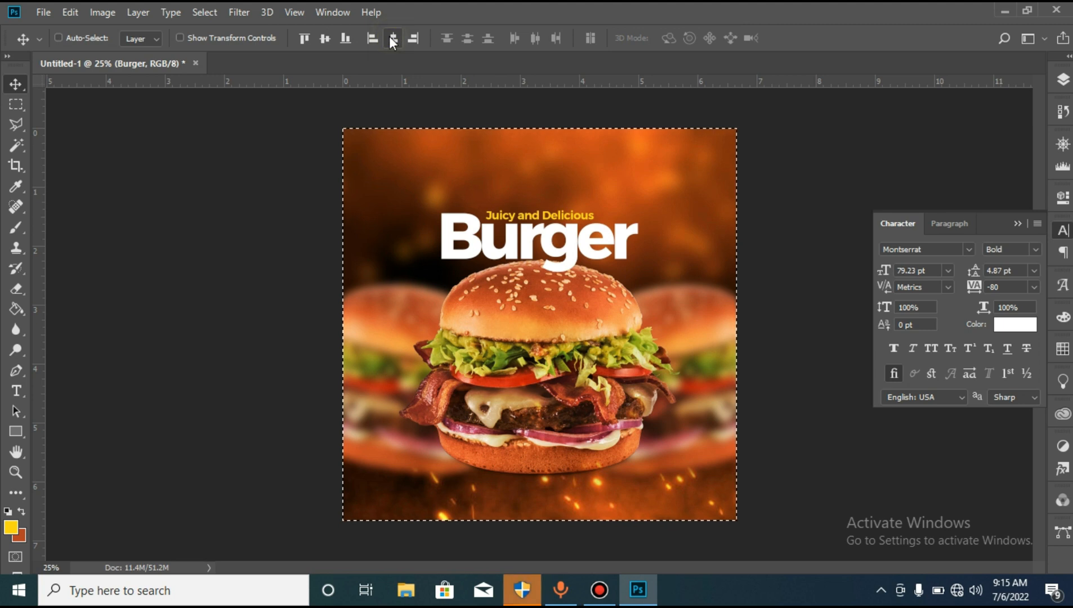
{"action": "key", "text": "ctrl+d"}
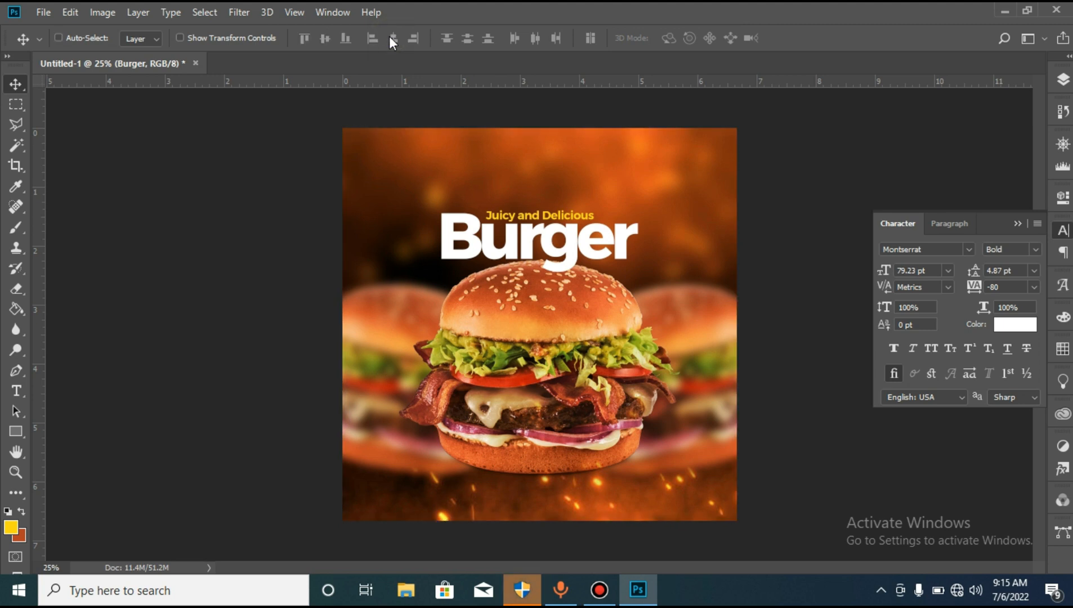
- Convert the "Juicy and Delicious" and Burger text layers together into one smart object
{"action": "left_click", "coordinate": [1063, 79]}
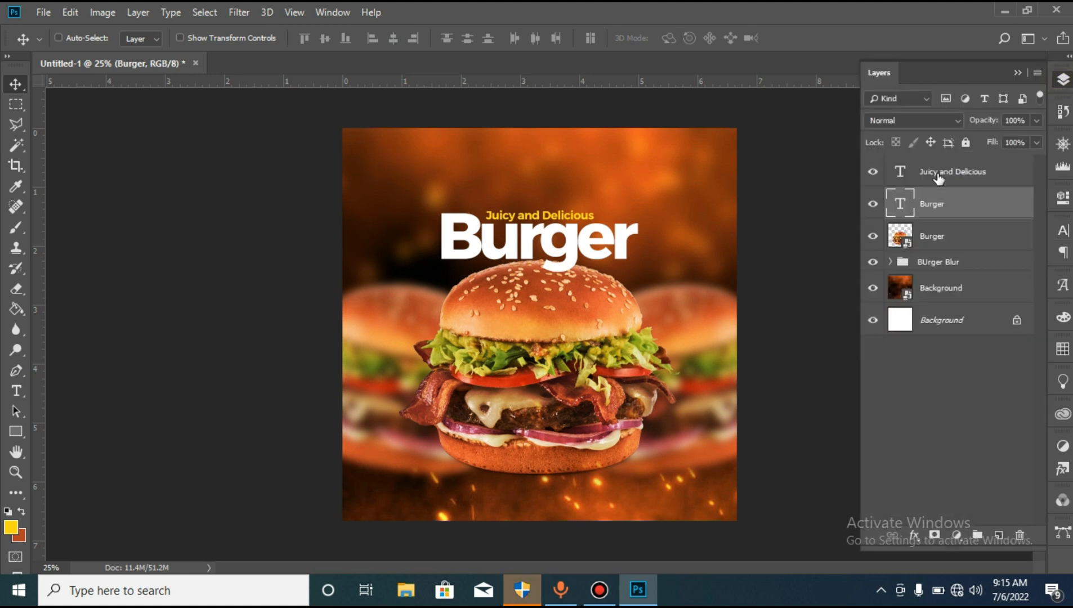
{"action": "key", "text": "ctrl"}
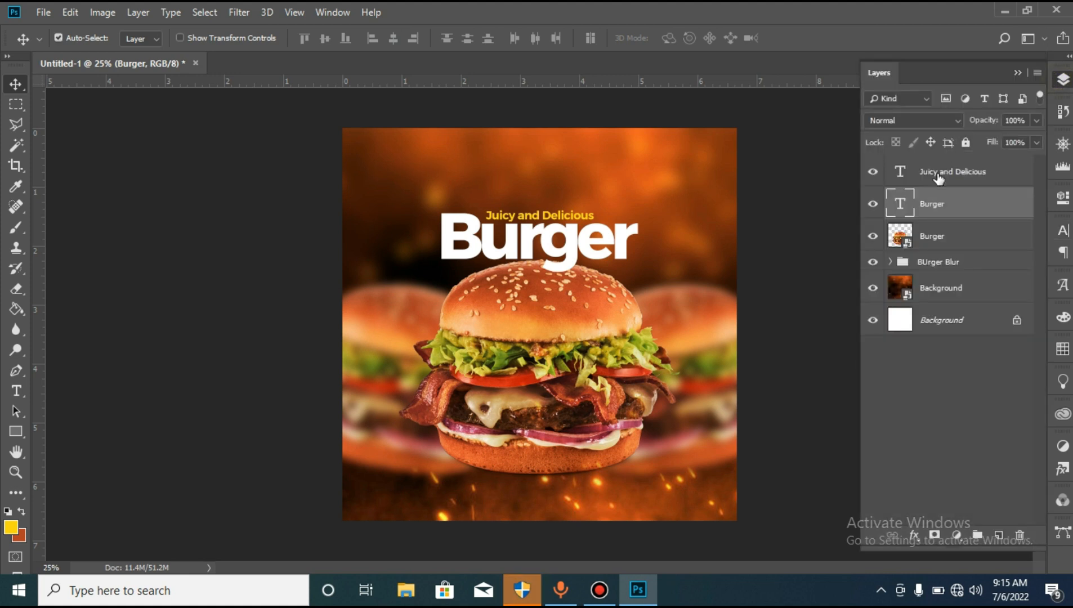
{"action": "left_click", "coordinate": [938, 178], "text": "ctrl"}
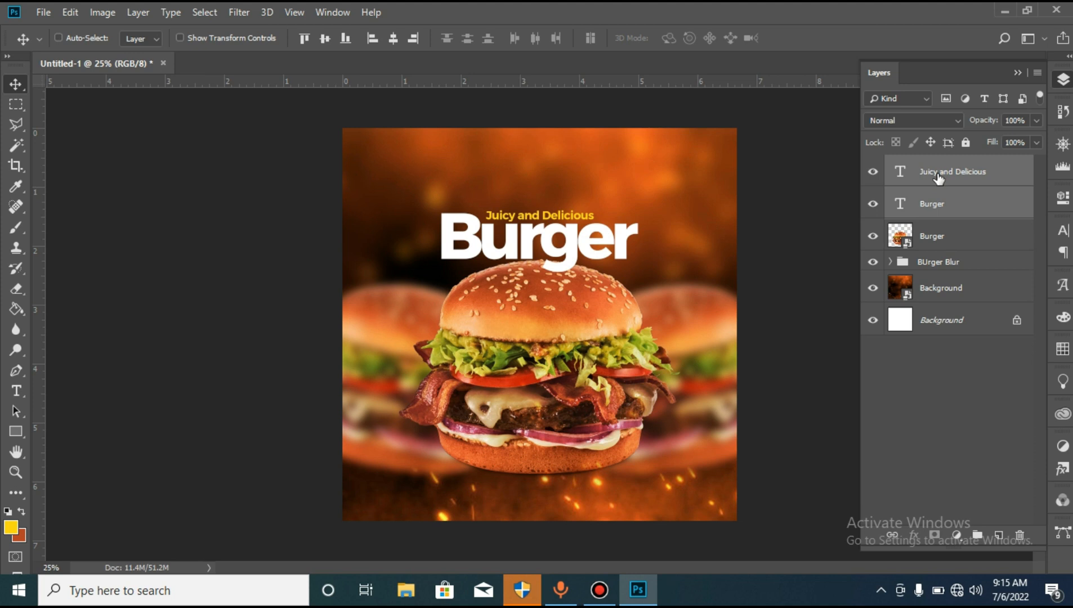
{"action": "right_click", "coordinate": [939, 178]}
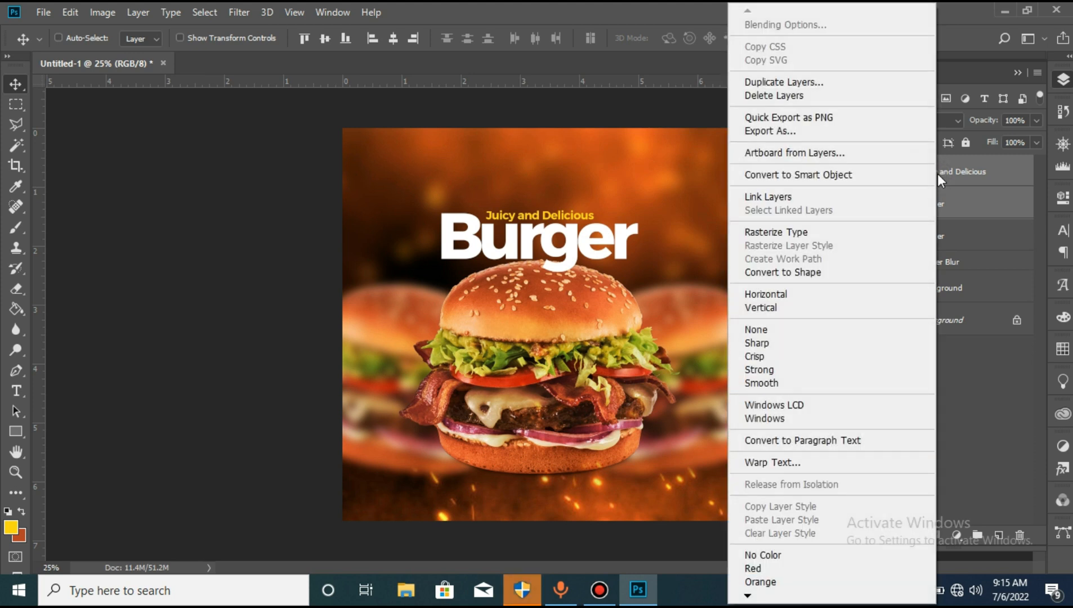
{"action": "left_click", "coordinate": [789, 176]}
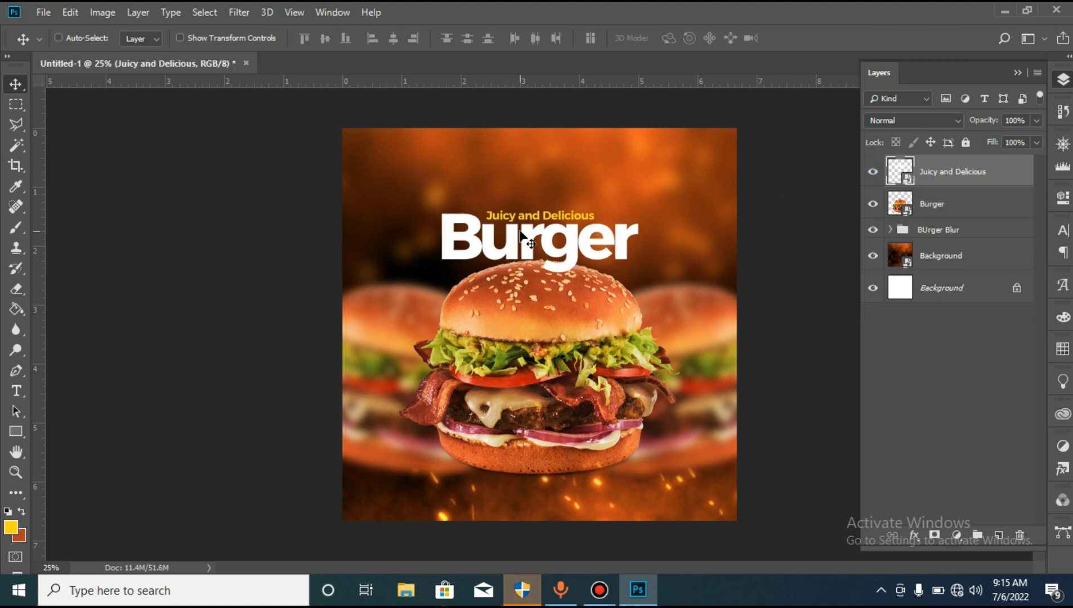
- Enlarge the text smart object's canvas to 8000 x 8000 pixels around its centre and save its contents
{"action": "double_click", "coordinate": [896, 173]}
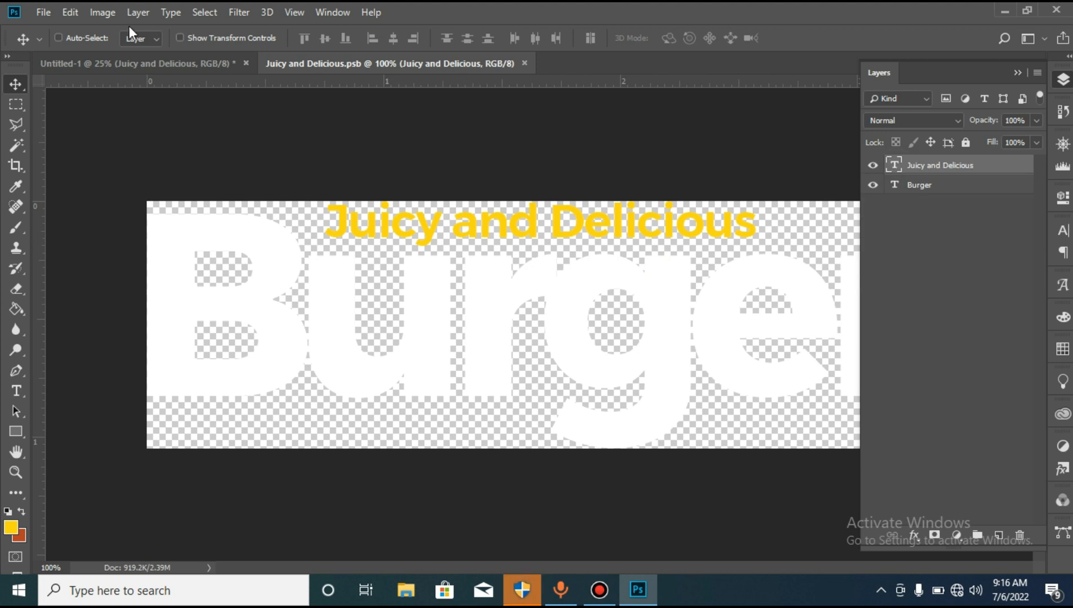
{"action": "left_click", "coordinate": [104, 13]}
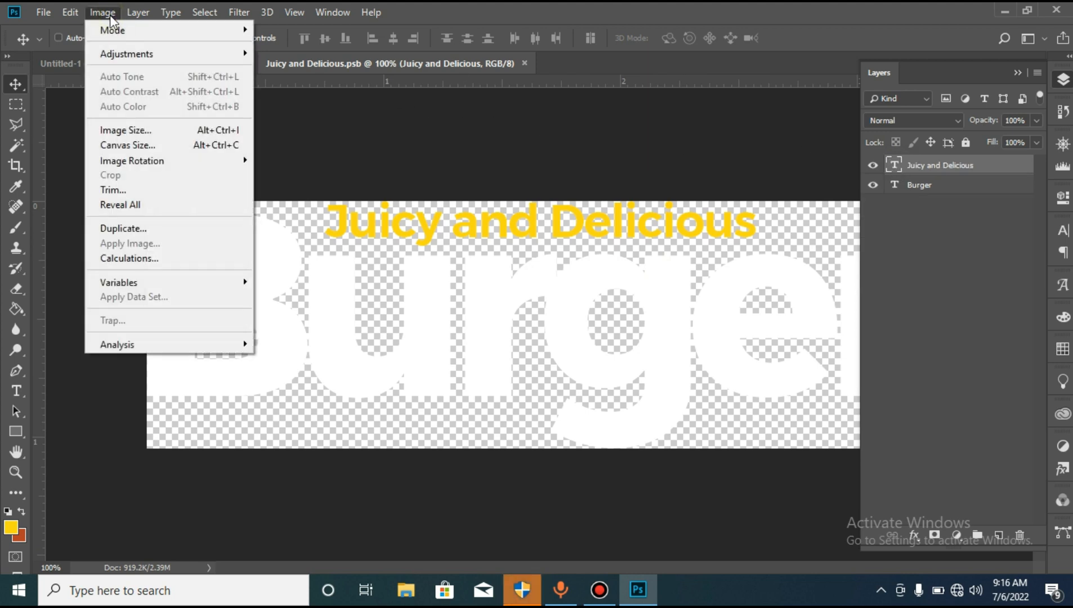
{"action": "left_click", "coordinate": [154, 146]}
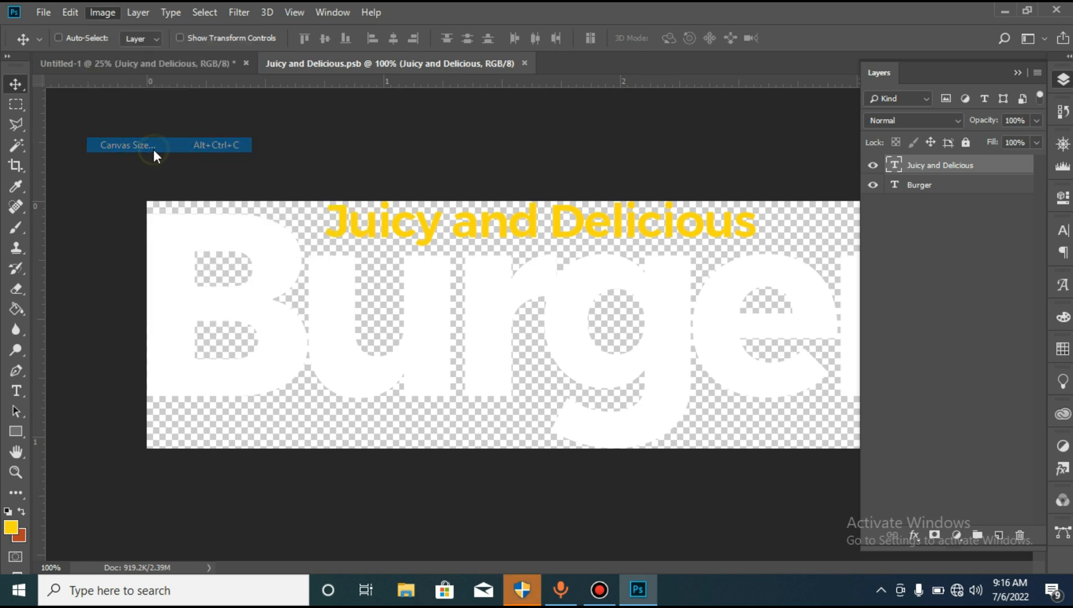
{"action": "left_click", "coordinate": [593, 186]}
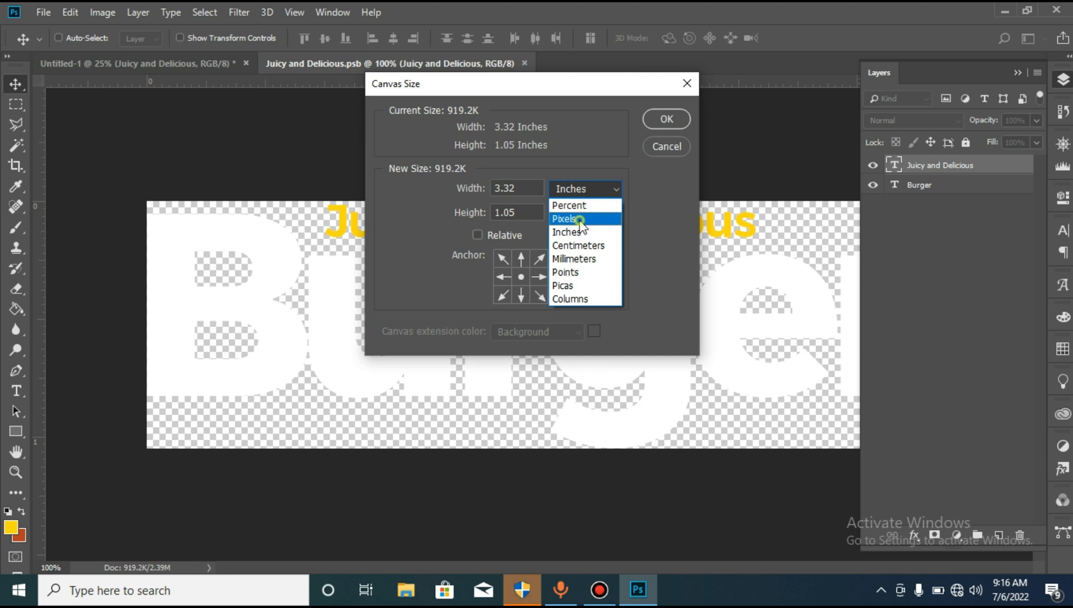
{"action": "left_click", "coordinate": [580, 220]}
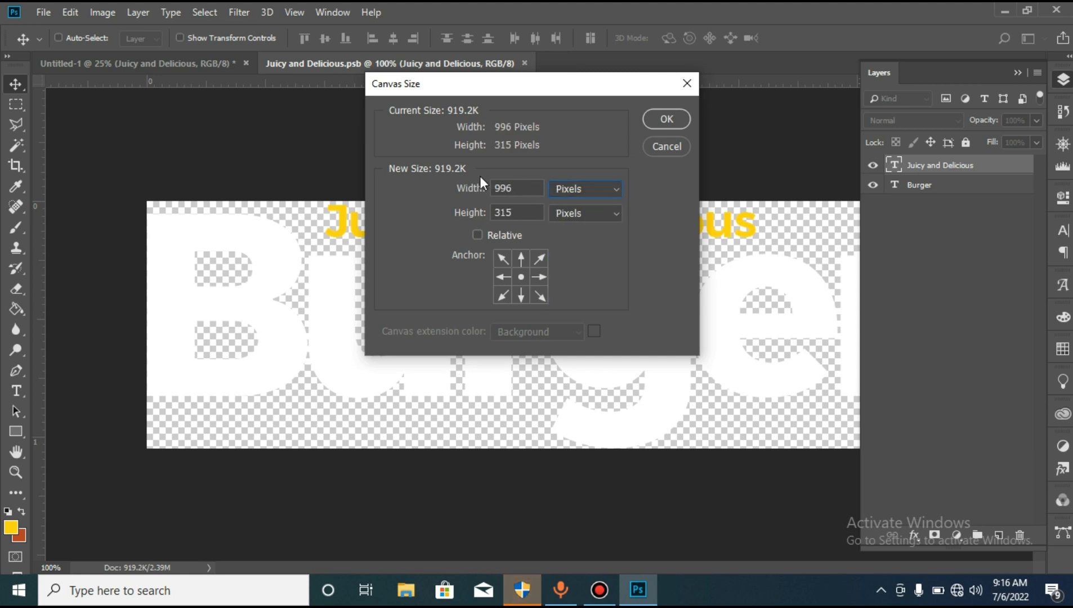
{"action": "double_click", "coordinate": [523, 188]}
{"action": "type", "text": "8000"}
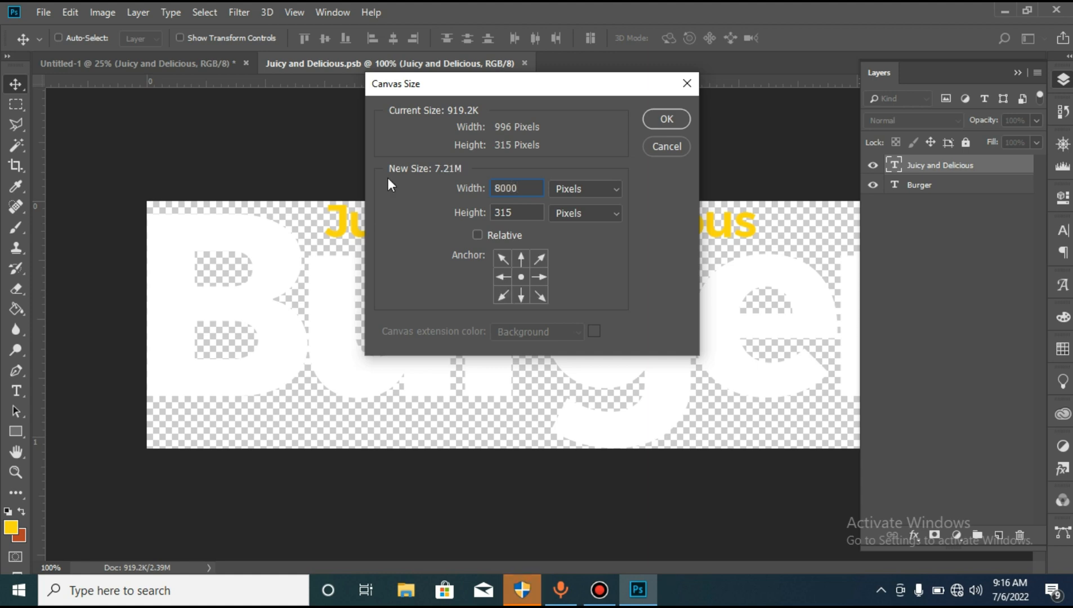
{"action": "double_click", "coordinate": [505, 213]}
{"action": "type", "text": "8000"}
{"action": "left_click", "coordinate": [665, 119]}
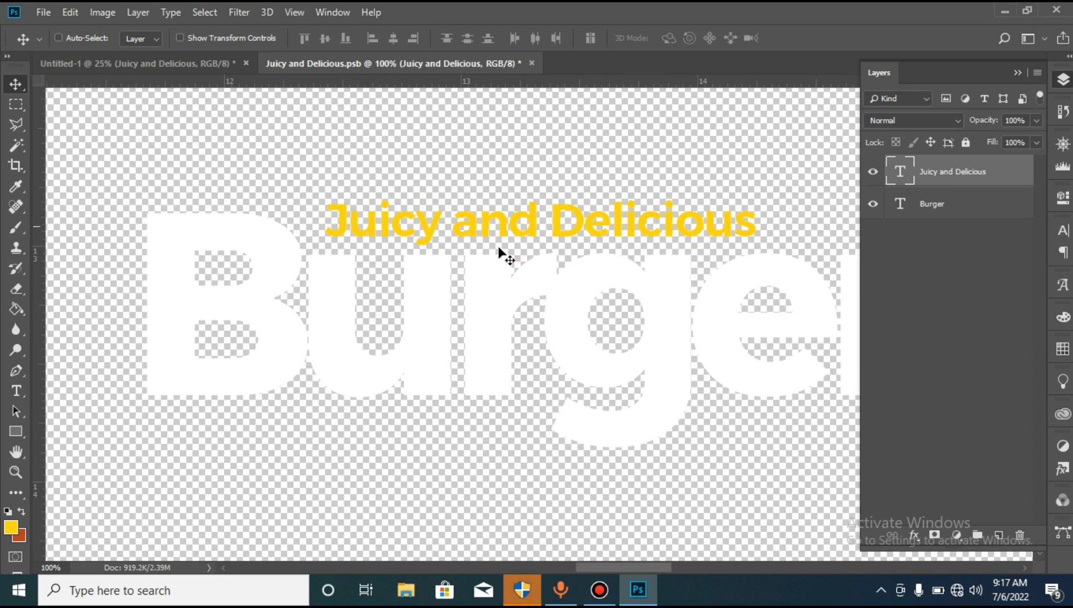
{"action": "key", "text": "ctrl+s"}
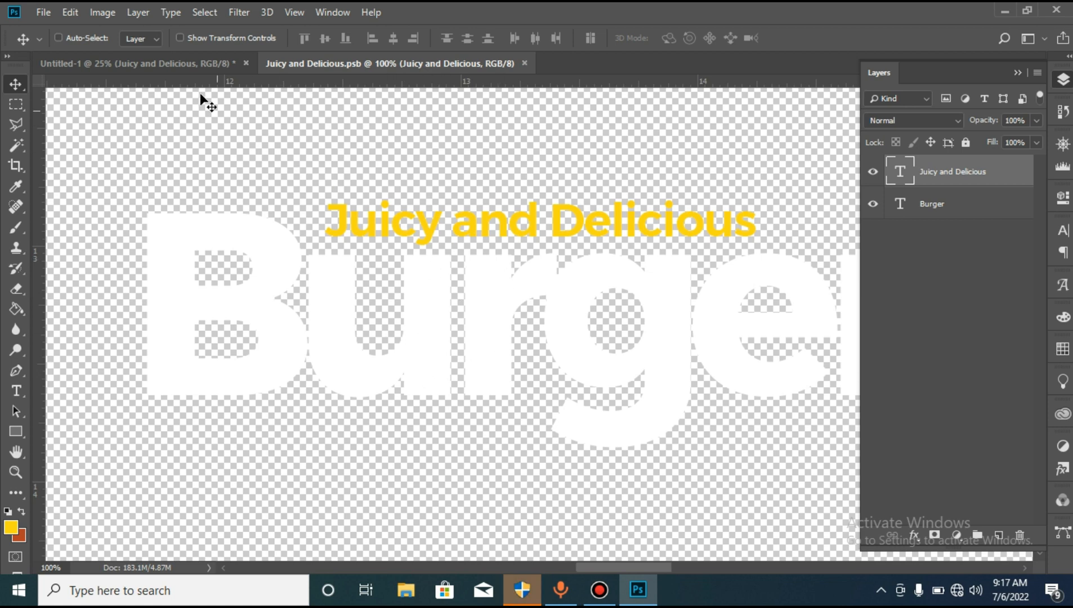
- Back in the Untitled-1 advert, warp the text smart object with the Wave style at a 5% bend
{"action": "left_click", "coordinate": [175, 64]}
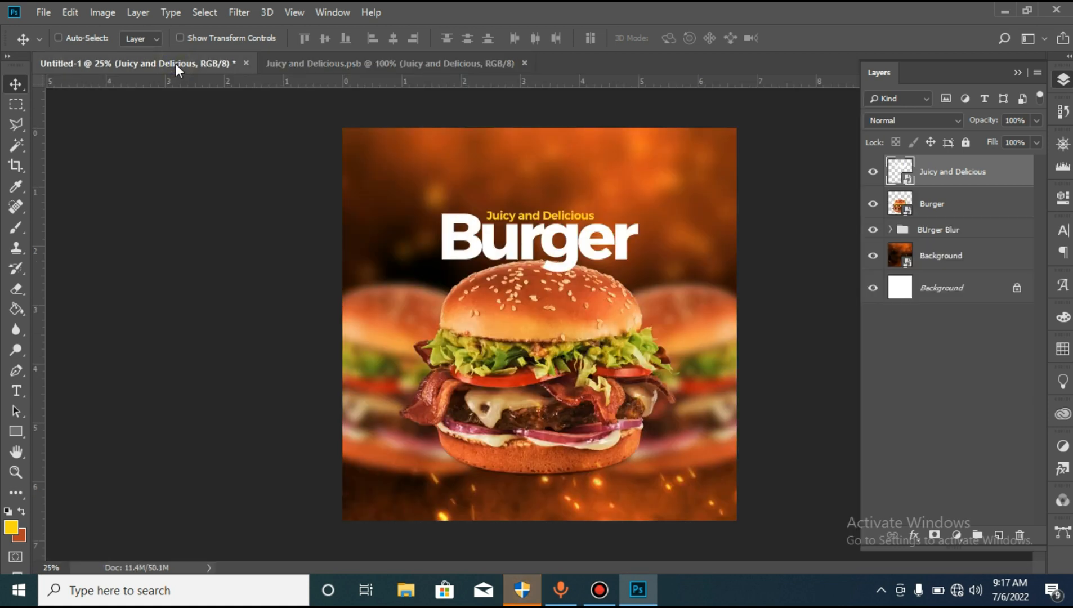
{"action": "key", "text": "ctrl"}
{"action": "key", "text": "ctrl+t"}
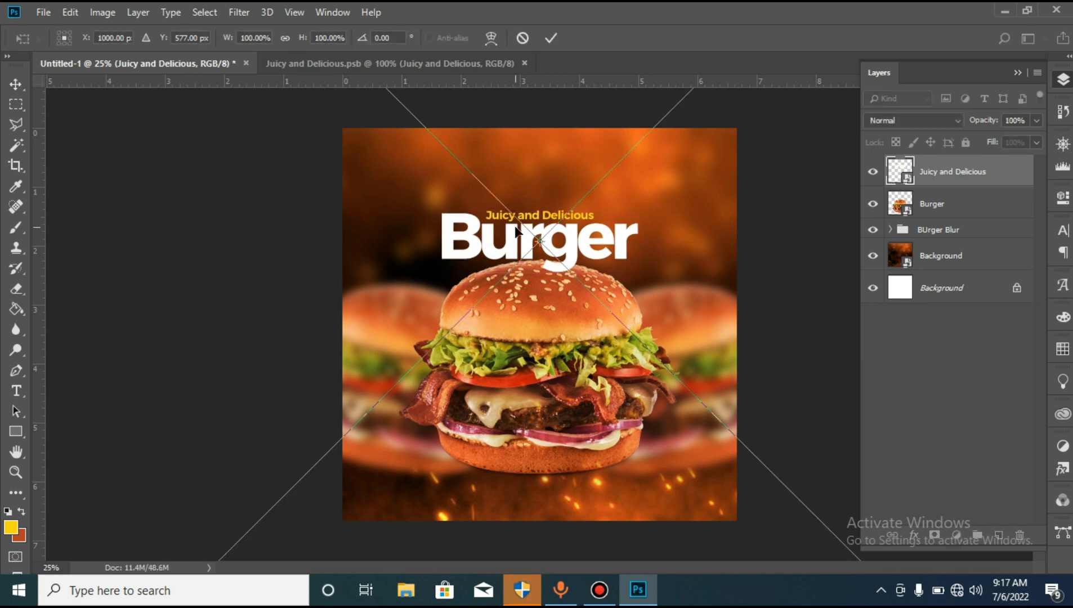
{"action": "left_click", "coordinate": [491, 38]}
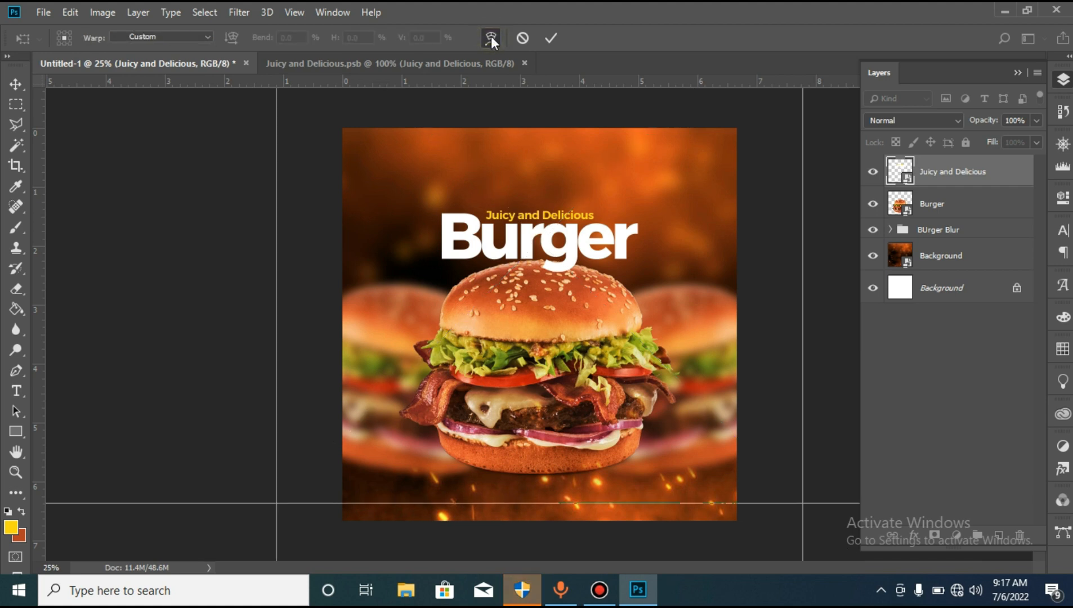
{"action": "left_click", "coordinate": [188, 38]}
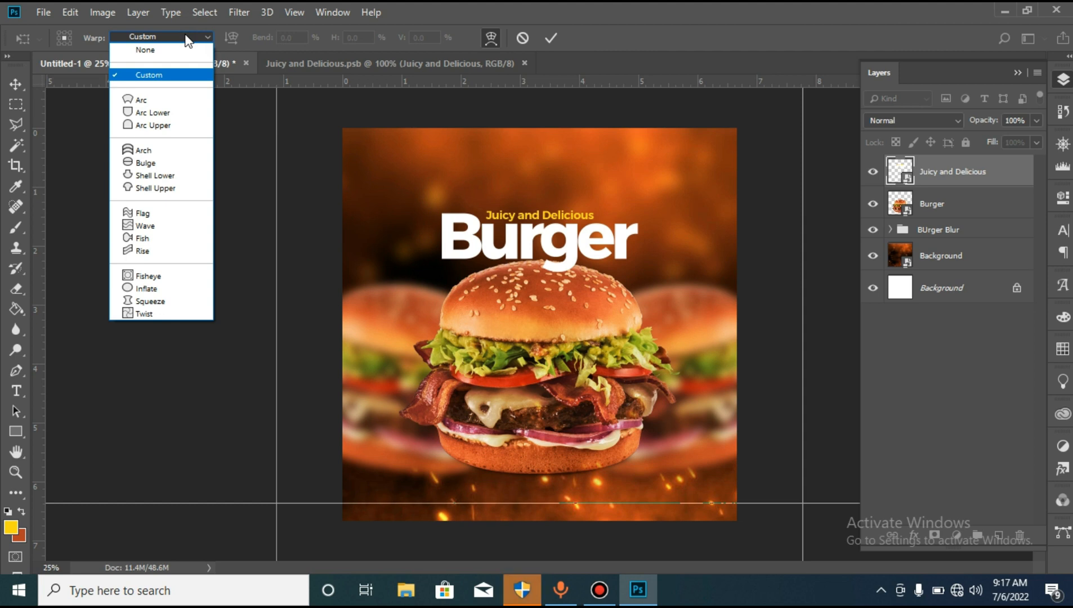
{"action": "left_click", "coordinate": [154, 225]}
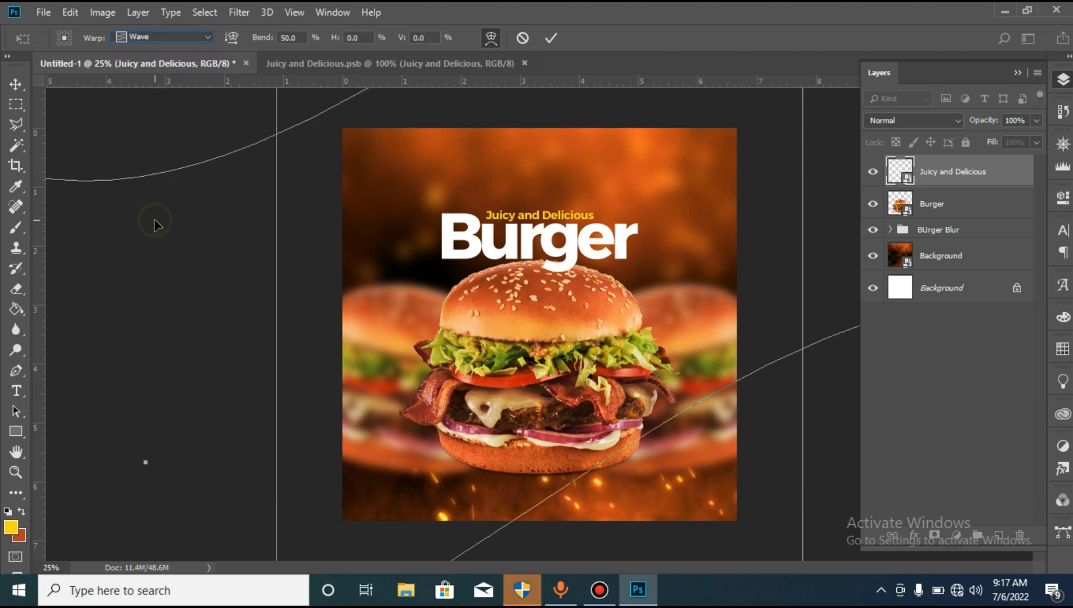
{"action": "left_click", "coordinate": [300, 37]}
{"action": "type", "text": "5"}
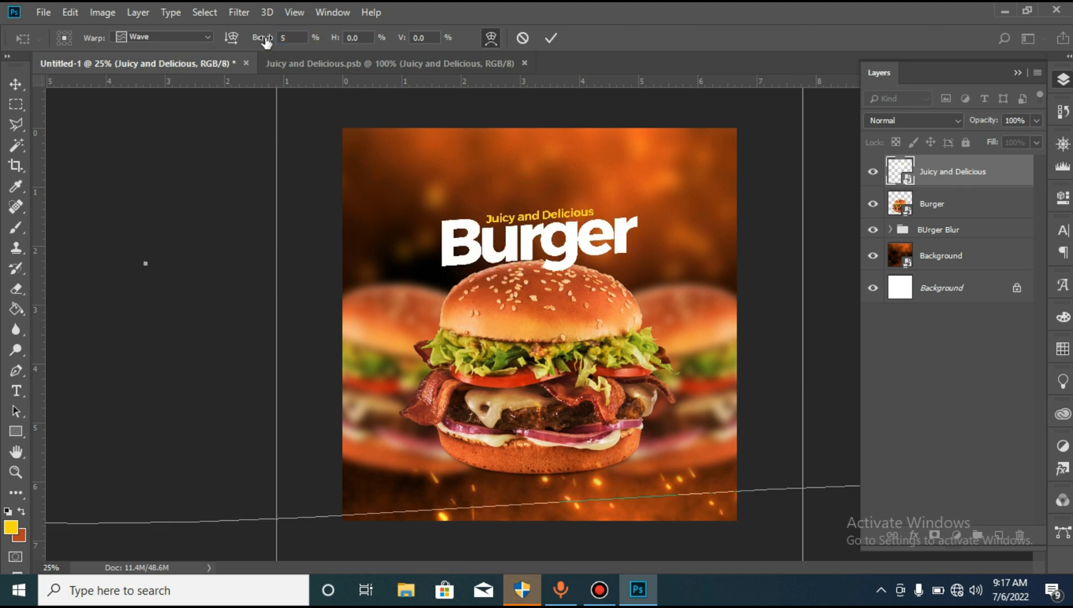
{"action": "key", "text": "Return"}
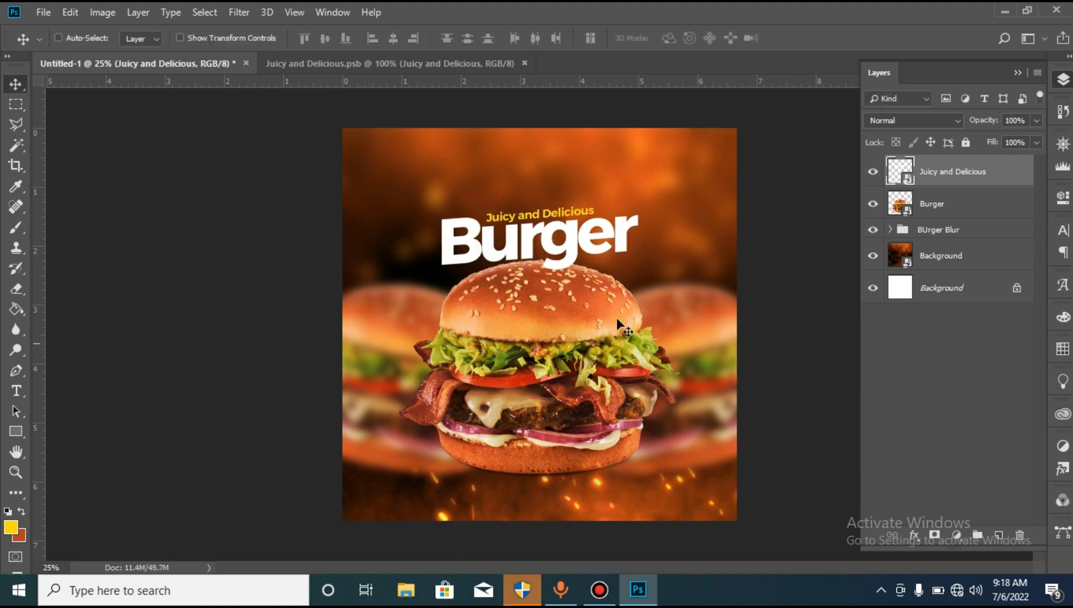
{"action": "key", "text": "Down"}
{"action": "key", "text": "Up"}
- Place the white FOODBOX logo as an embedded file and scale it down proportionally to about 12.7%
{"action": "left_click", "coordinate": [45, 12]}
{"action": "left_click", "coordinate": [101, 309]}
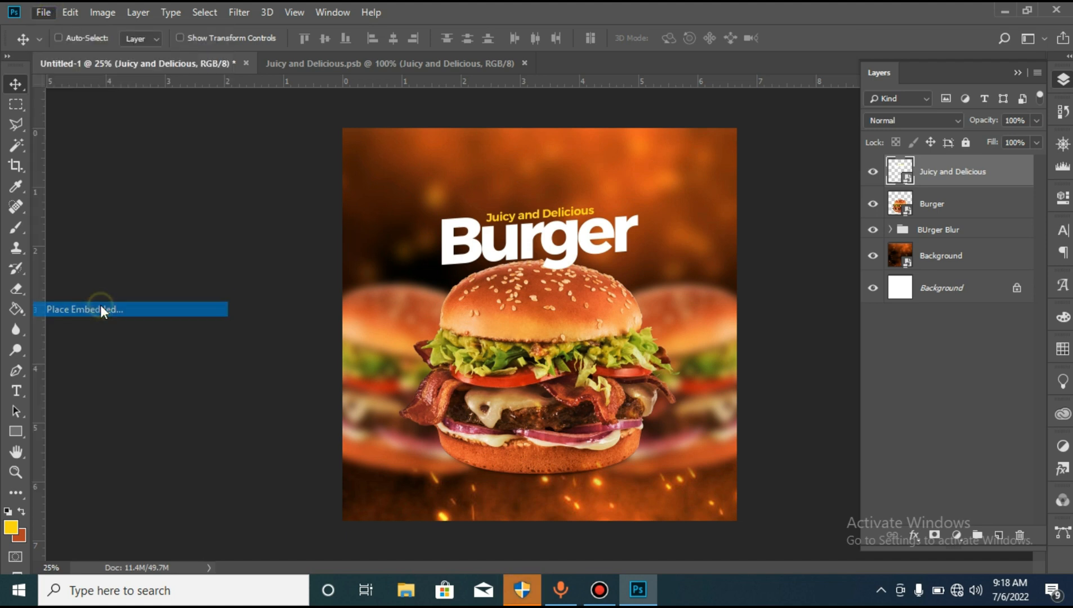
{"action": "double_click", "coordinate": [355, 238]}
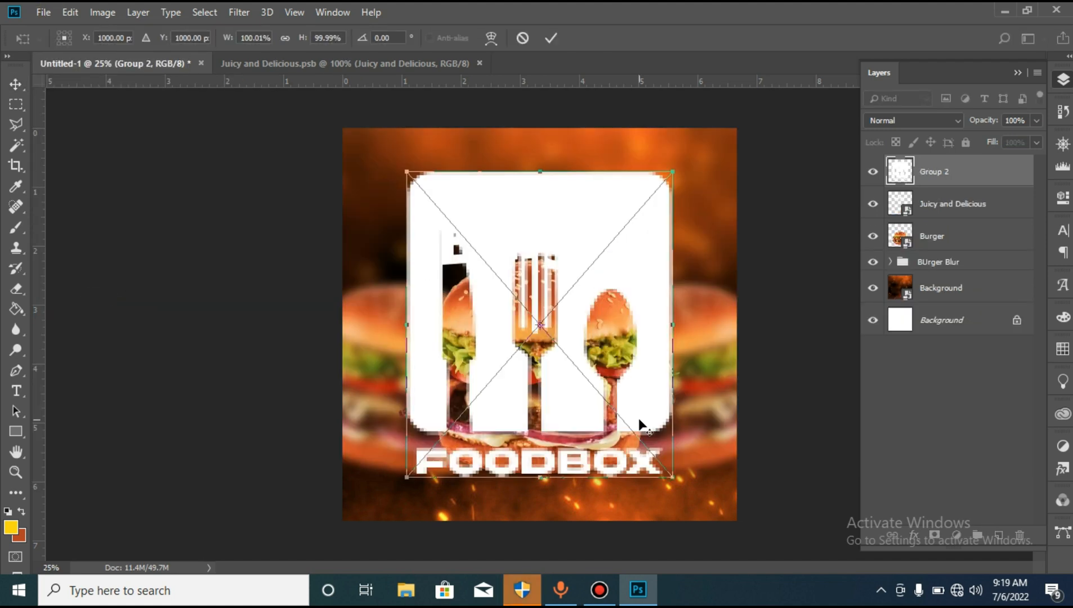
{"action": "left_click_drag", "start_coordinate": [673, 479], "coordinate": [524, 374]}
{"action": "key", "text": "Return"}
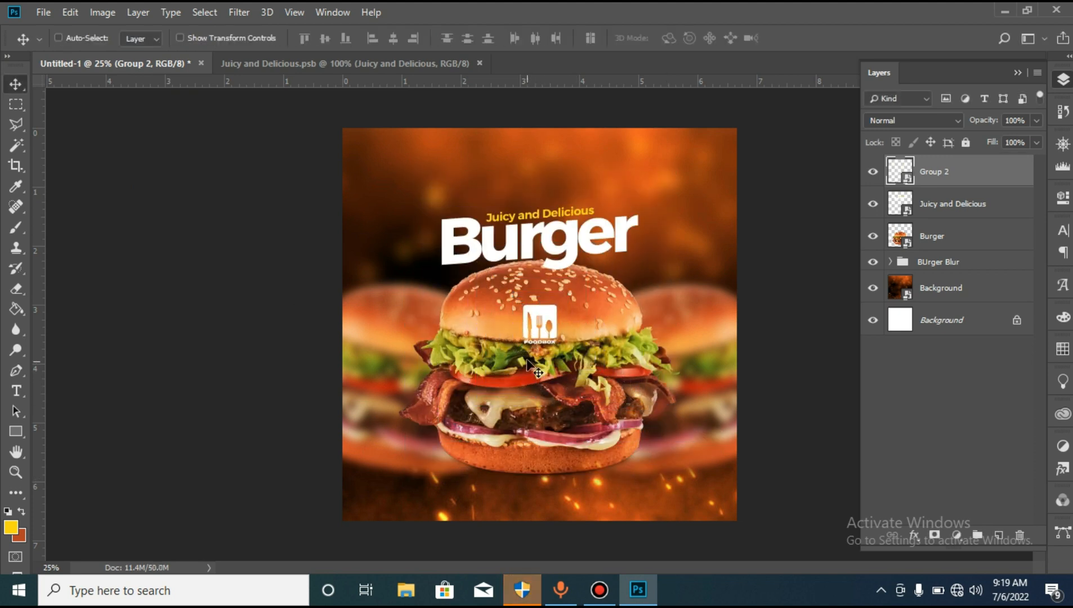
- Move the FOODBOX logo to the advert's upper-left area and reduce it to about 11.4%
{"action": "left_click_drag", "start_coordinate": [533, 338], "coordinate": [402, 199]}
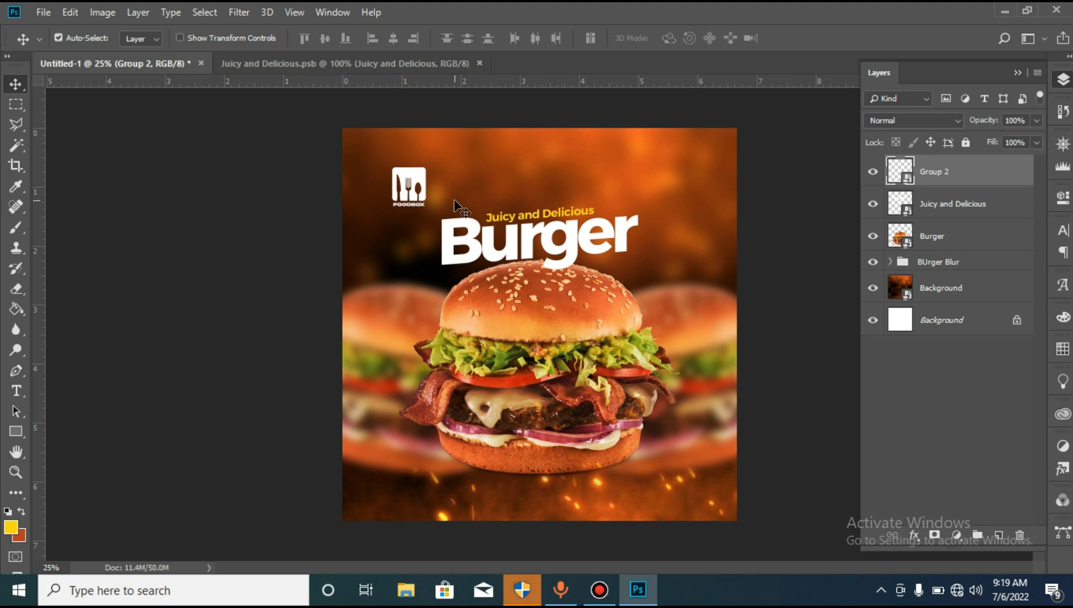
{"action": "key", "text": "ctrl+t"}
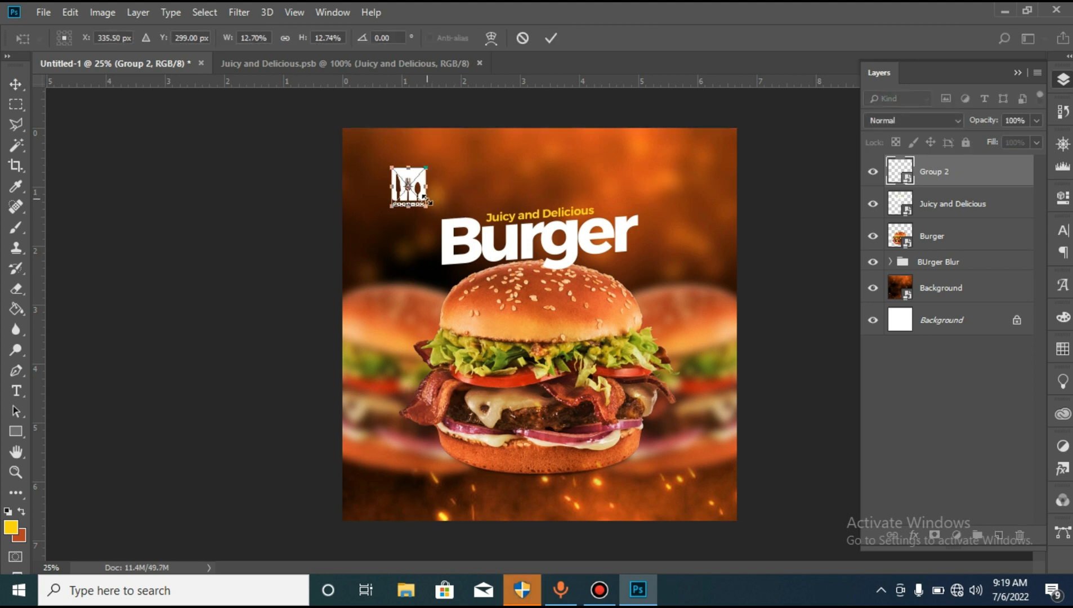
{"action": "left_click_drag", "start_coordinate": [428, 209], "coordinate": [425, 207]}
{"action": "key", "text": "Return"}
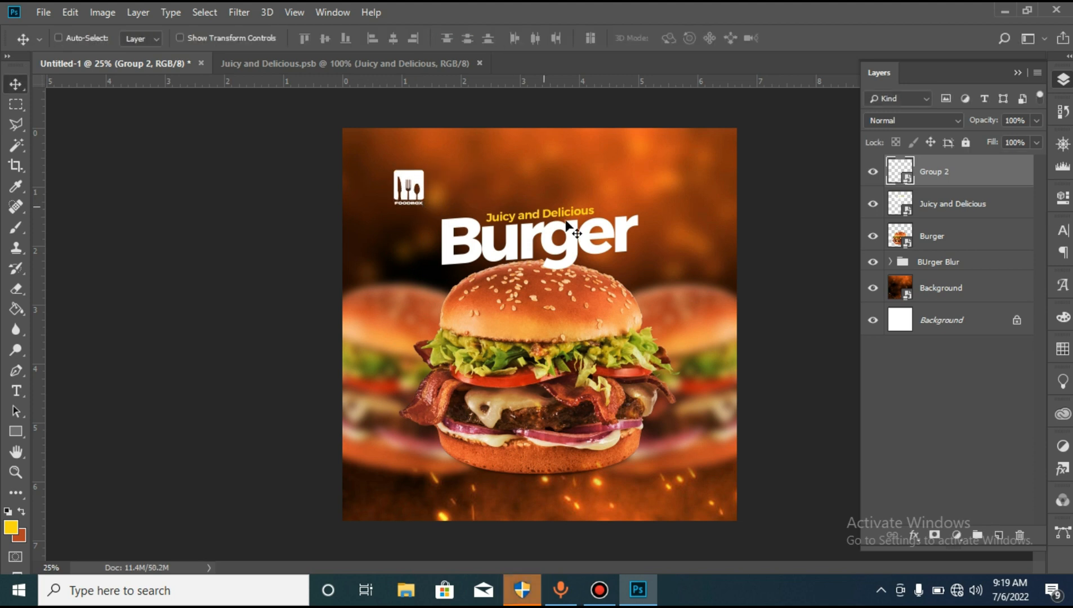
- Add horizontal guides along the FOODBOX logo's top edge, bottom edge and vertical centre
{"action": "key", "text": "ctrl+t"}
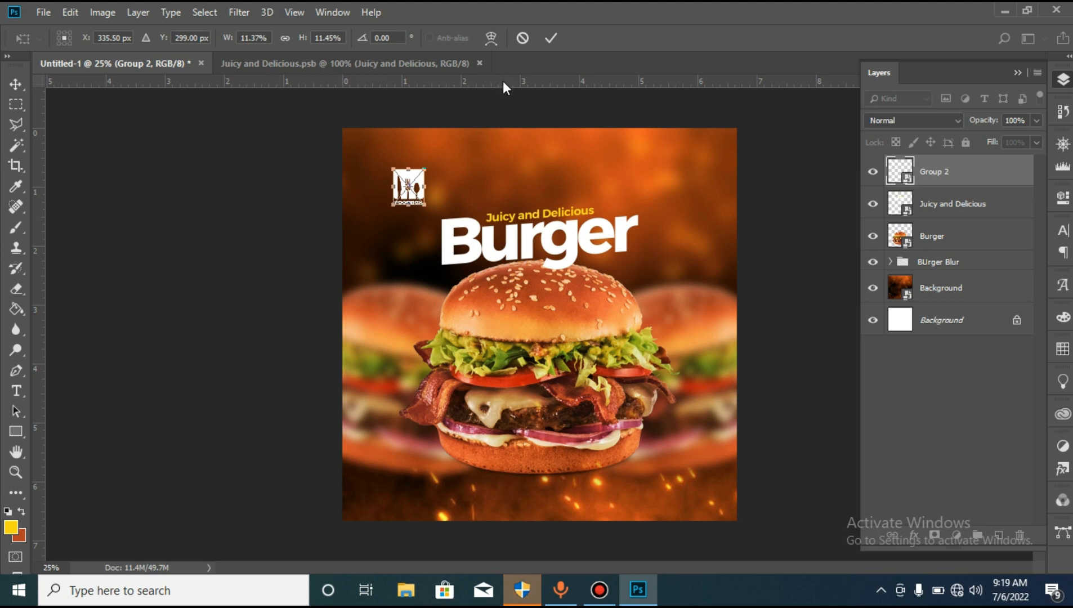
{"action": "left_click_drag", "start_coordinate": [503, 81], "coordinate": [500, 169]}
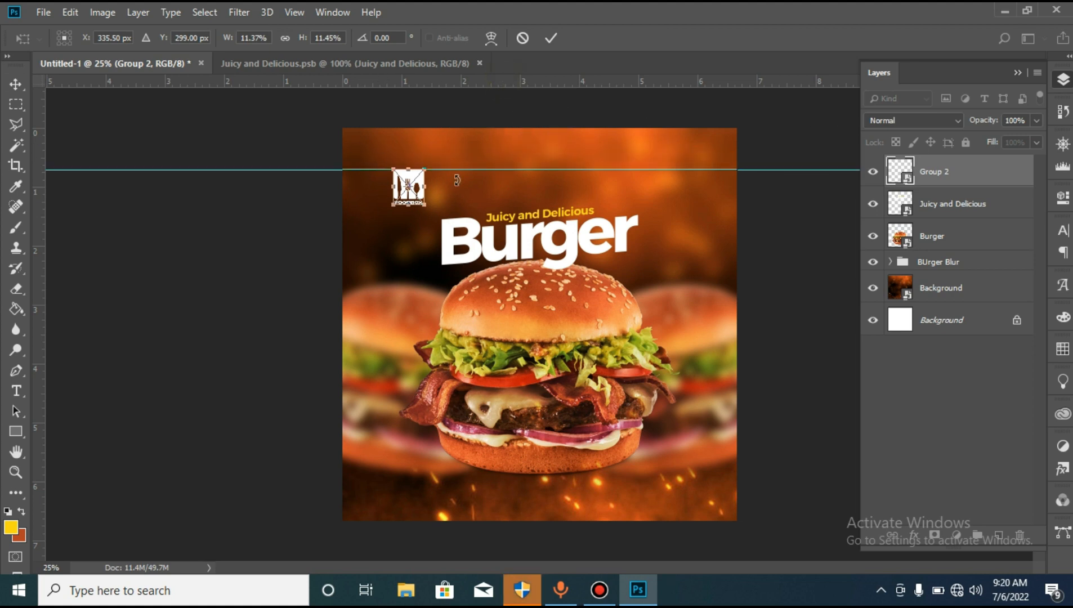
{"action": "left_click_drag", "start_coordinate": [417, 82], "coordinate": [419, 205]}
{"action": "left_click_drag", "start_coordinate": [396, 82], "coordinate": [410, 187]}
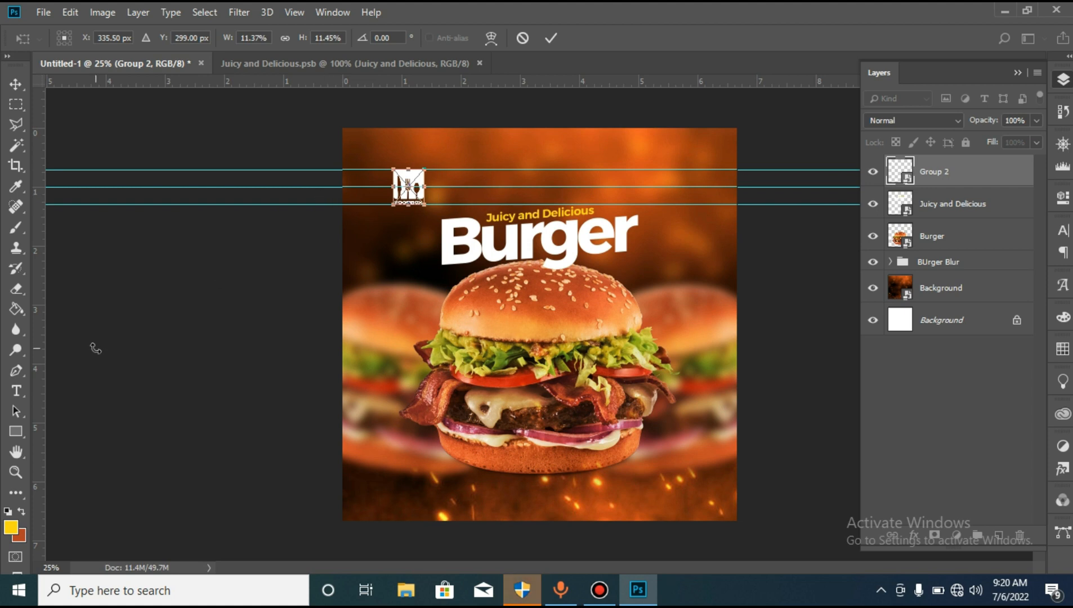
{"action": "left_click", "coordinate": [19, 430]}
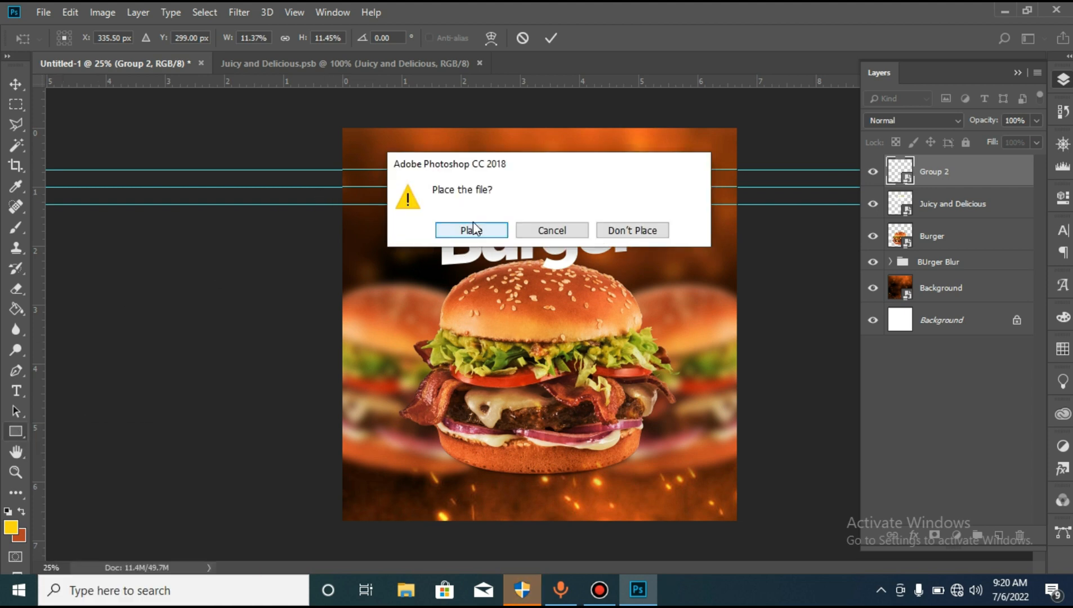
- Confirm the logo placement and draw a 176 x 178 px rectangle between the outer guides in the advert's upper right, filled white
{"action": "left_click", "coordinate": [472, 228]}
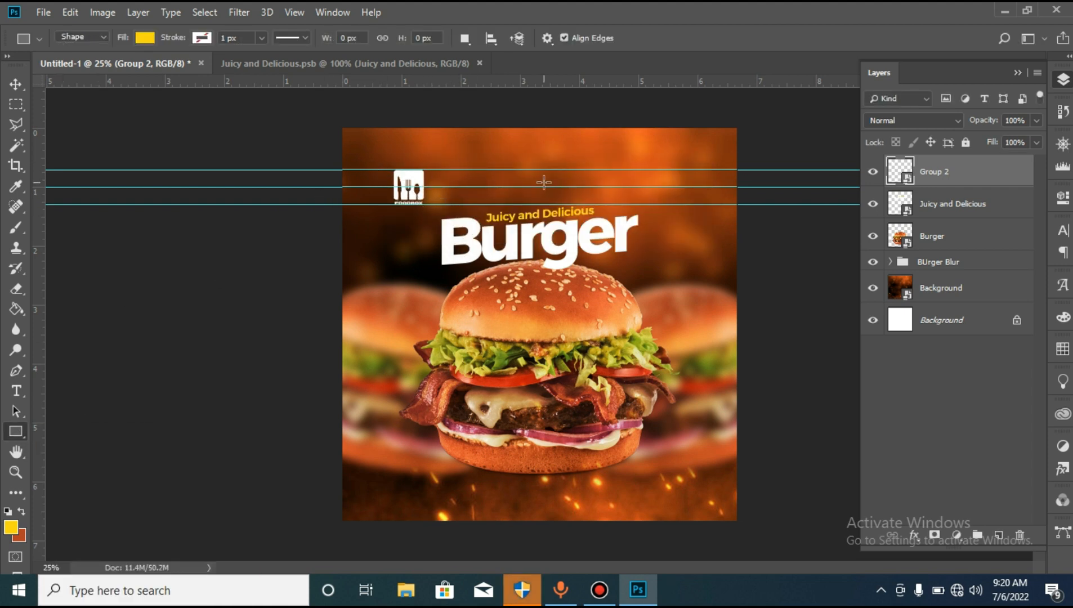
{"action": "left_click_drag", "start_coordinate": [652, 168], "coordinate": [686, 204]}
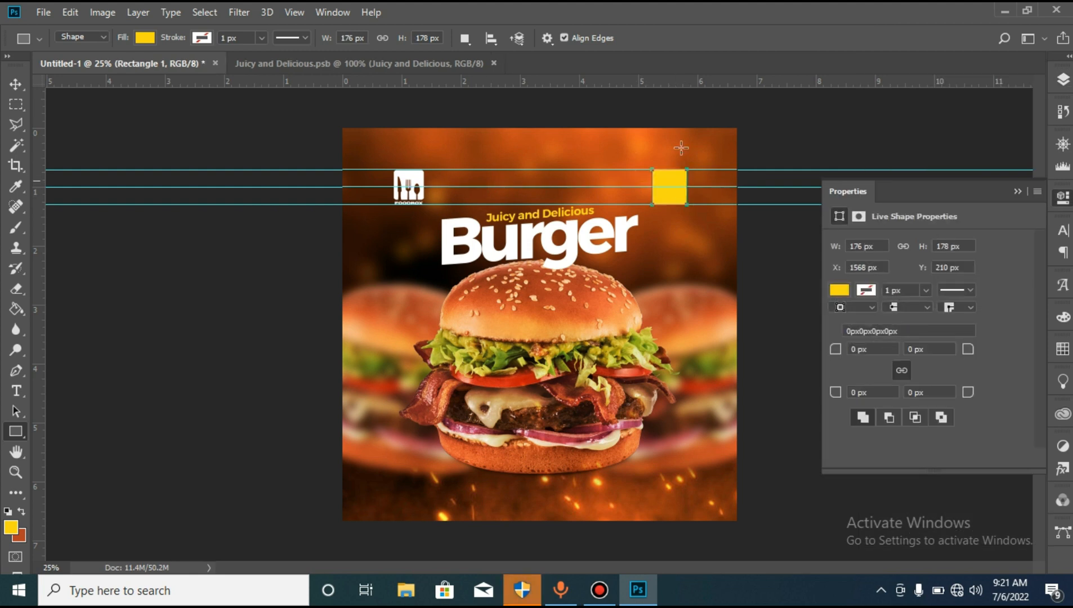
{"action": "left_click", "coordinate": [840, 289]}
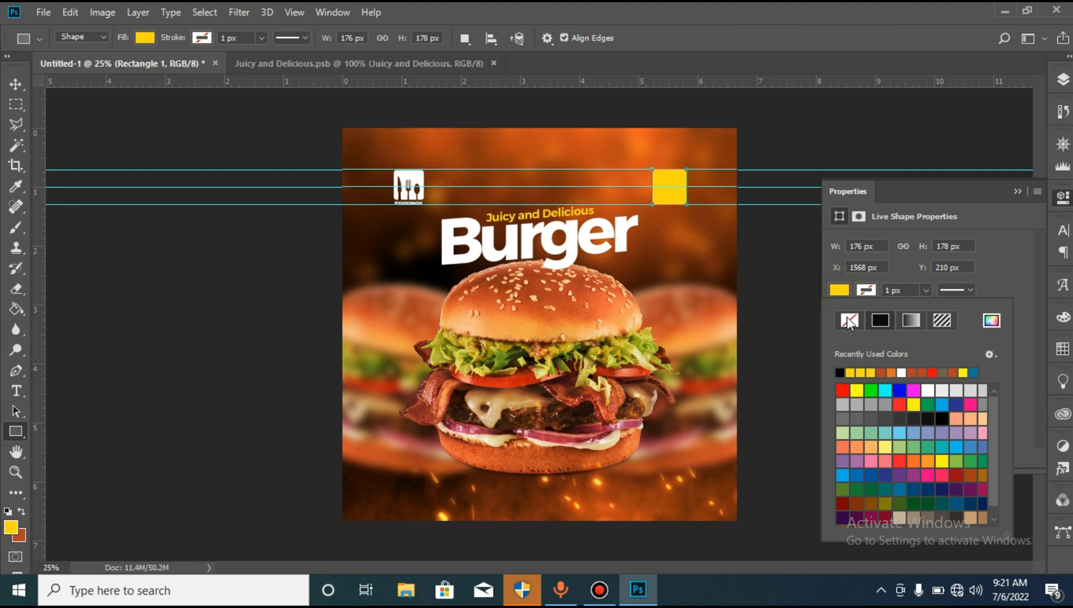
{"action": "left_click", "coordinate": [903, 372]}
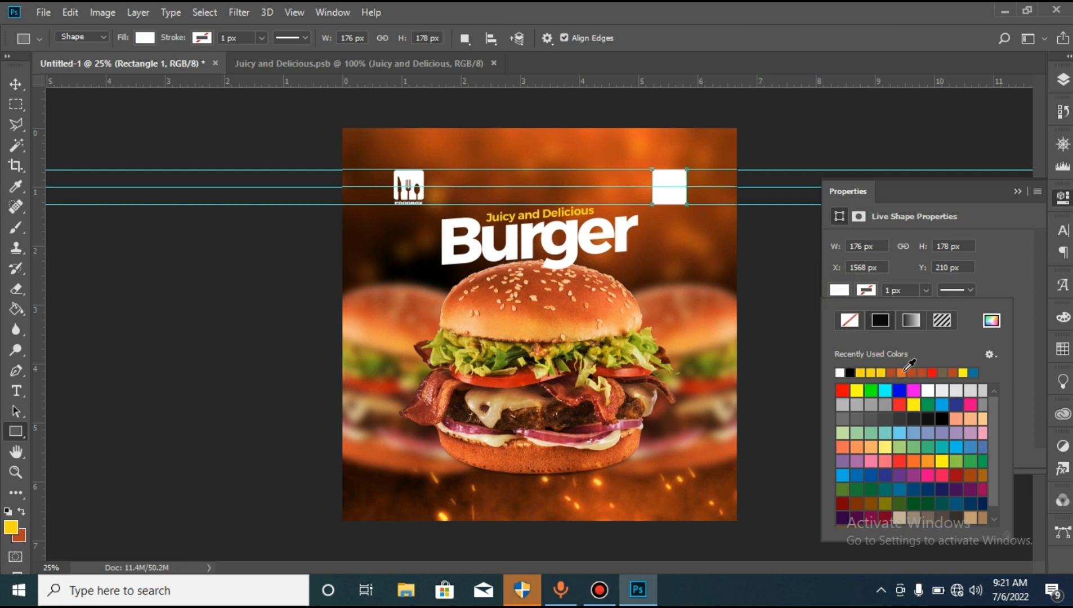
{"action": "left_click", "coordinate": [13, 85]}
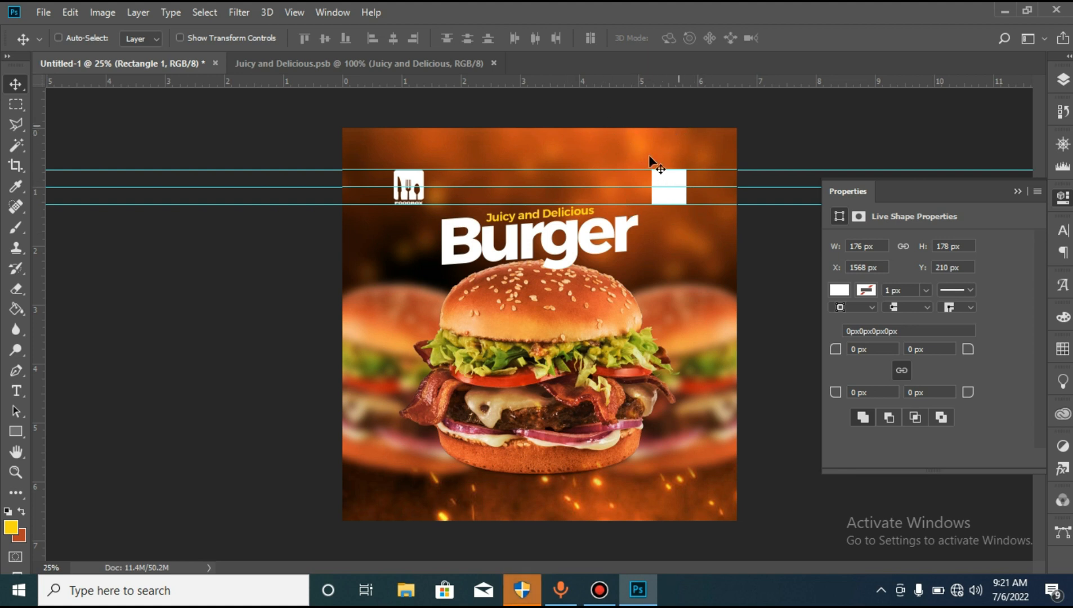
- Place the QR code image as an embedded file and scale it down proportionally to 3.64%
{"action": "left_click", "coordinate": [44, 12]}
{"action": "left_click", "coordinate": [119, 309]}
{"action": "double_click", "coordinate": [644, 244]}
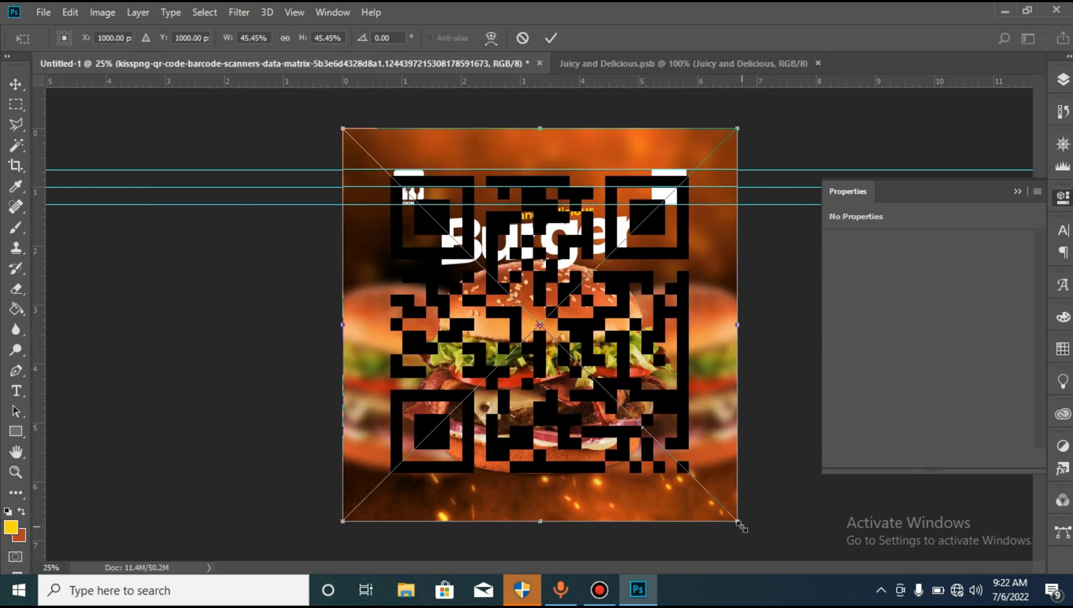
{"action": "left_click_drag", "start_coordinate": [739, 525], "coordinate": [501, 399]}
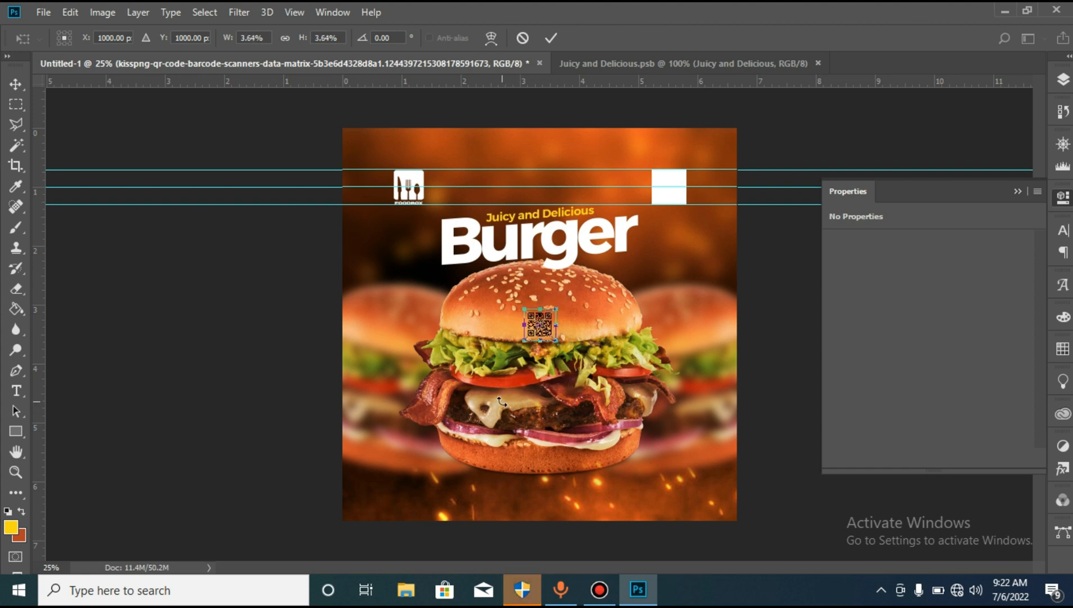
{"action": "key", "text": "Return"}
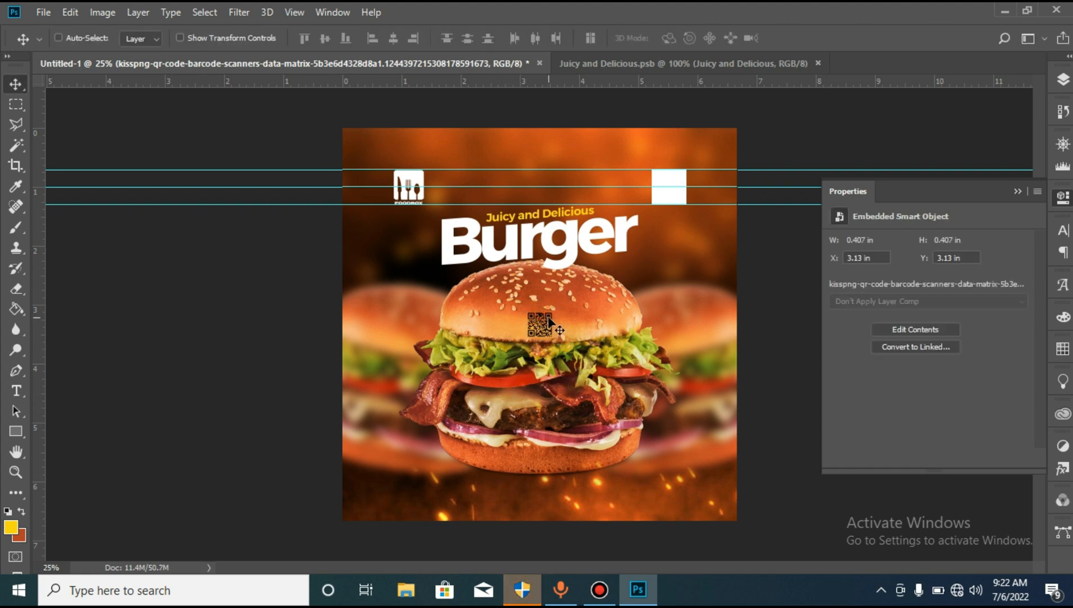
- Move the QR code onto the white square and enlarge it to about 0.467 in wide to nearly fill the square
{"action": "left_click_drag", "start_coordinate": [546, 321], "coordinate": [674, 197]}
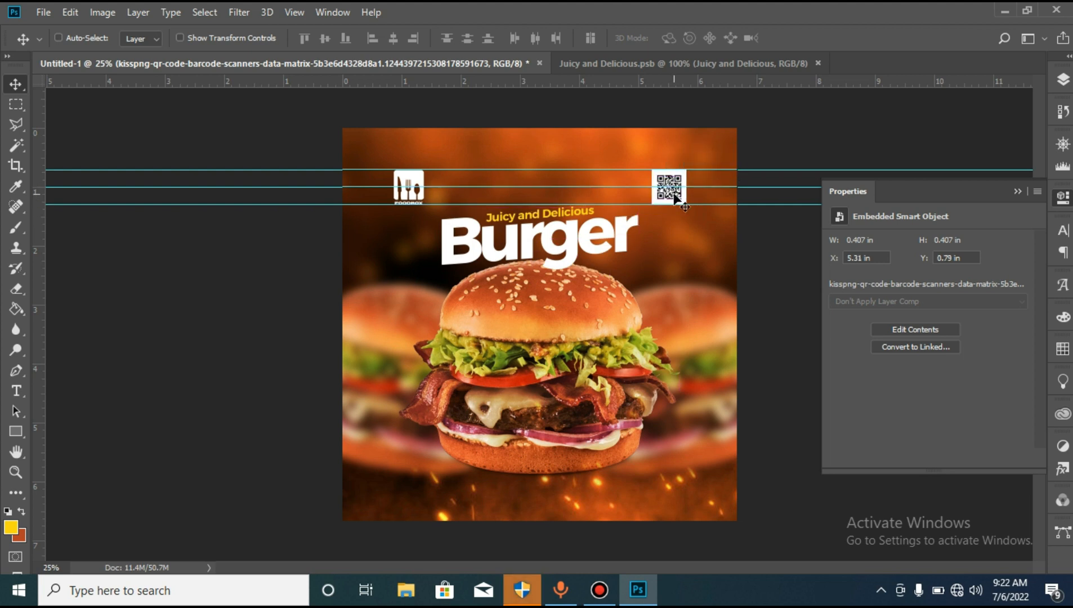
{"action": "right_click", "coordinate": [668, 195]}
{"action": "right_click", "coordinate": [660, 193]}
{"action": "left_click", "coordinate": [691, 200]}
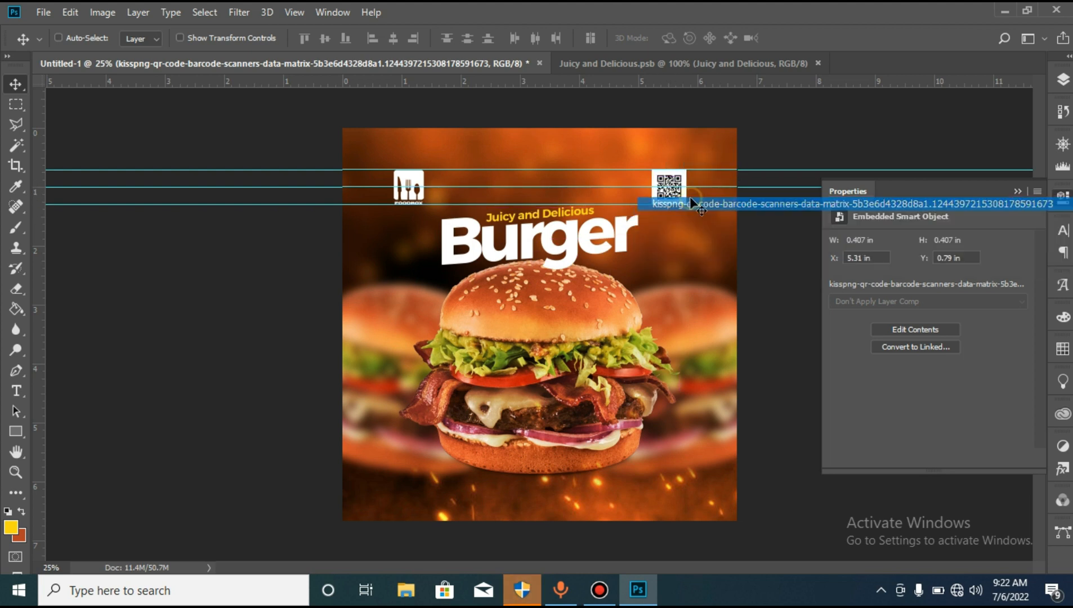
{"action": "key", "text": "ctrl+t"}
{"action": "left_click", "coordinate": [691, 198]}
{"action": "key", "text": "Return"}
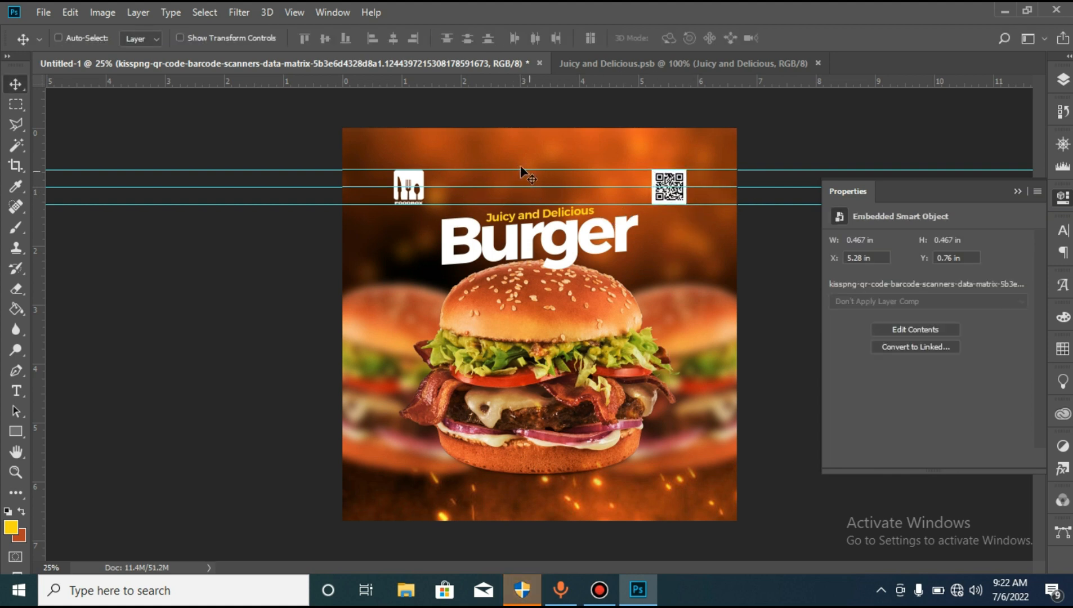
- Remove the horizontal guides from the advert
{"action": "left_click_drag", "start_coordinate": [471, 82], "coordinate": [457, 63]}
{"action": "left_click_drag", "start_coordinate": [473, 187], "coordinate": [460, 81]}
- Scale the QR code, white square and FOODBOX logo down slightly together about their common centre
{"action": "left_click", "coordinate": [1060, 82]}
{"action": "left_click", "coordinate": [926, 197], "text": "ctrl"}
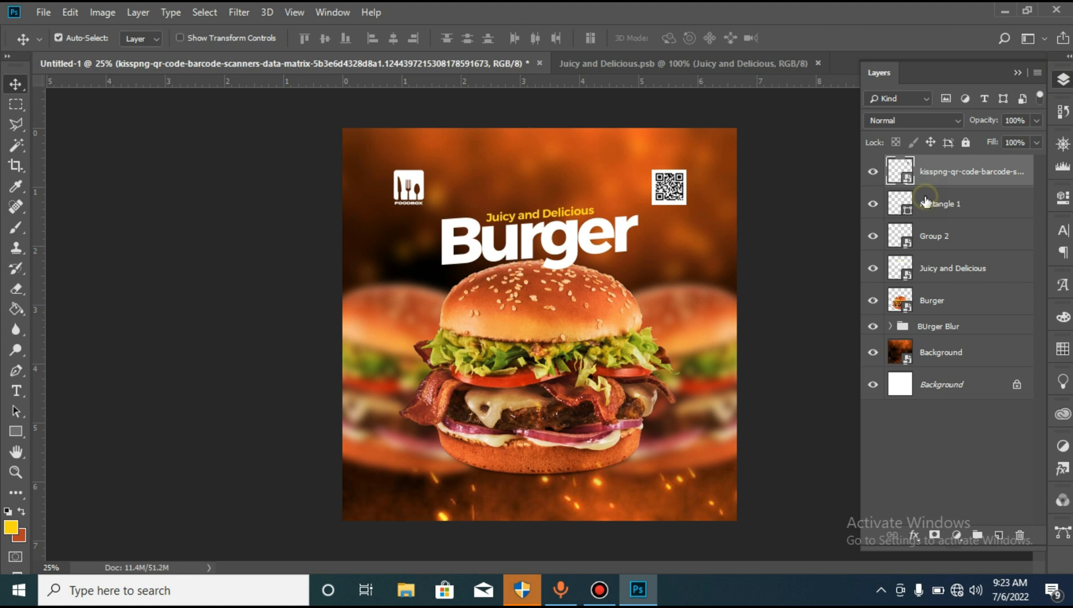
{"action": "left_click", "coordinate": [941, 239], "text": "ctrl"}
{"action": "key", "text": "ctrl+t"}
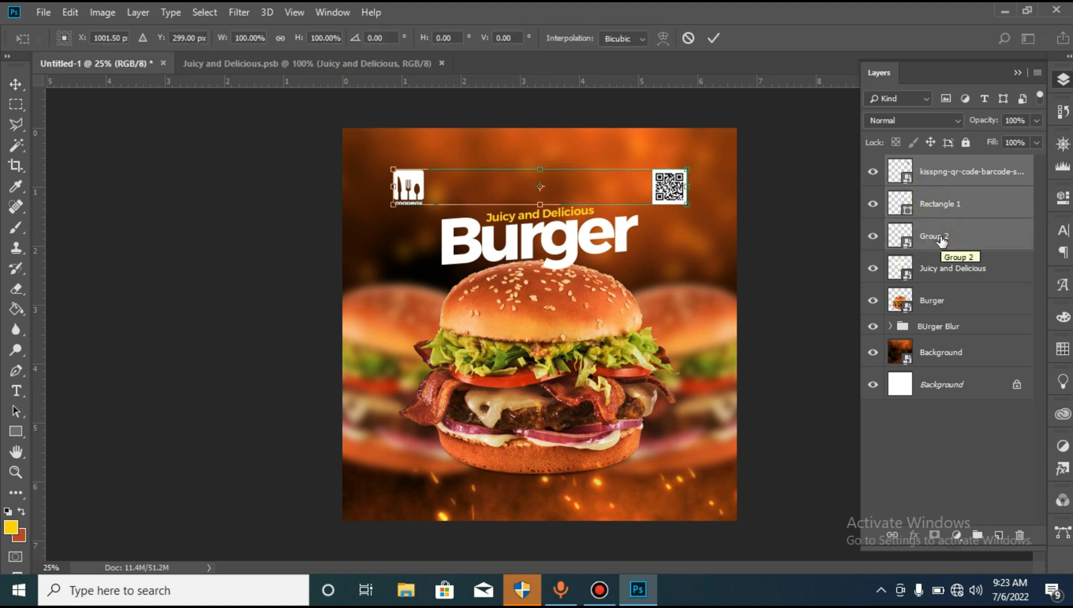
{"action": "left_click_drag", "start_coordinate": [687, 169], "coordinate": [678, 175]}
{"action": "key", "text": "Return"}
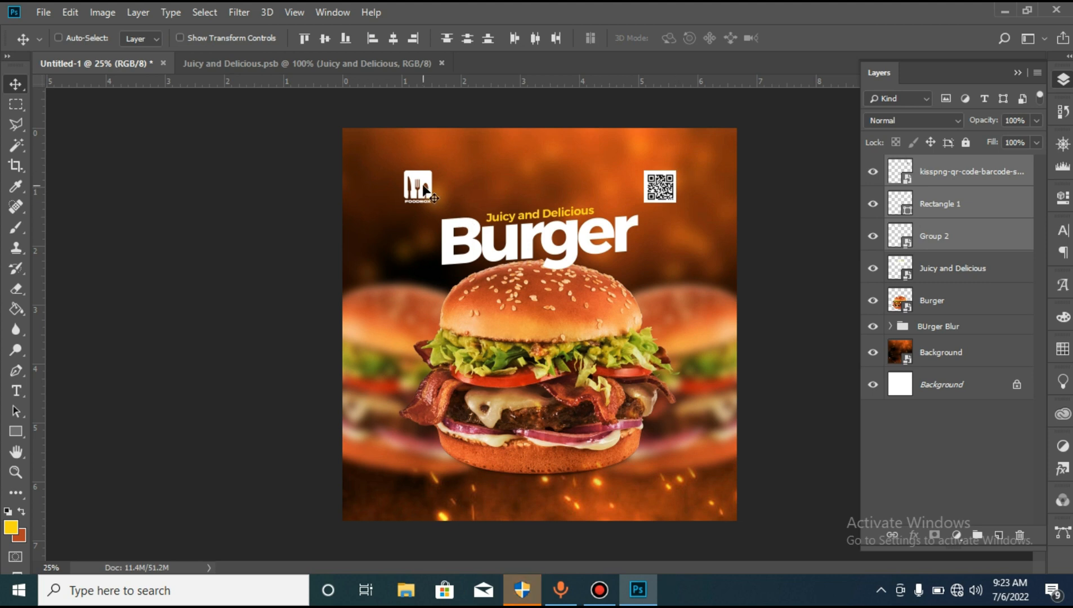
- Nudge only the FOODBOX logo to the left, away from the QR code
{"action": "right_click", "coordinate": [423, 186]}
{"action": "left_click", "coordinate": [477, 200]}
{"action": "key", "text": "shift+Left"}
{"action": "key", "text": "shift+Left"}
{"action": "key", "text": "shift+Left"}
{"action": "key", "text": "shift+Left"}
{"action": "key", "text": "shift+Left"}
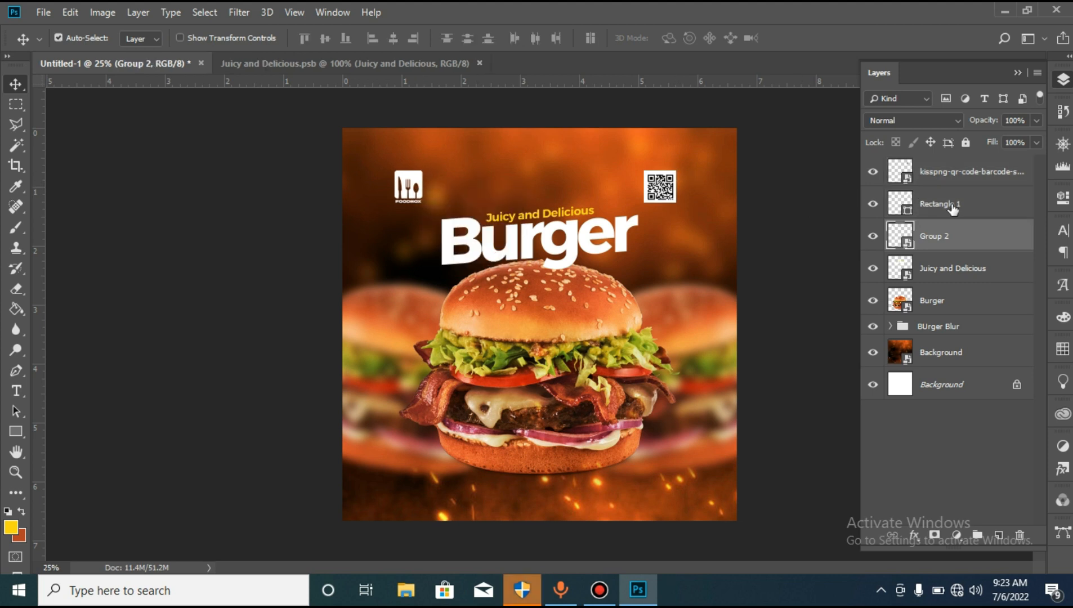
- Group the QR code, Rectangle 1 and logo layers, and check the group's contents by toggling its visibility
{"action": "left_click", "coordinate": [951, 209], "text": "ctrl"}
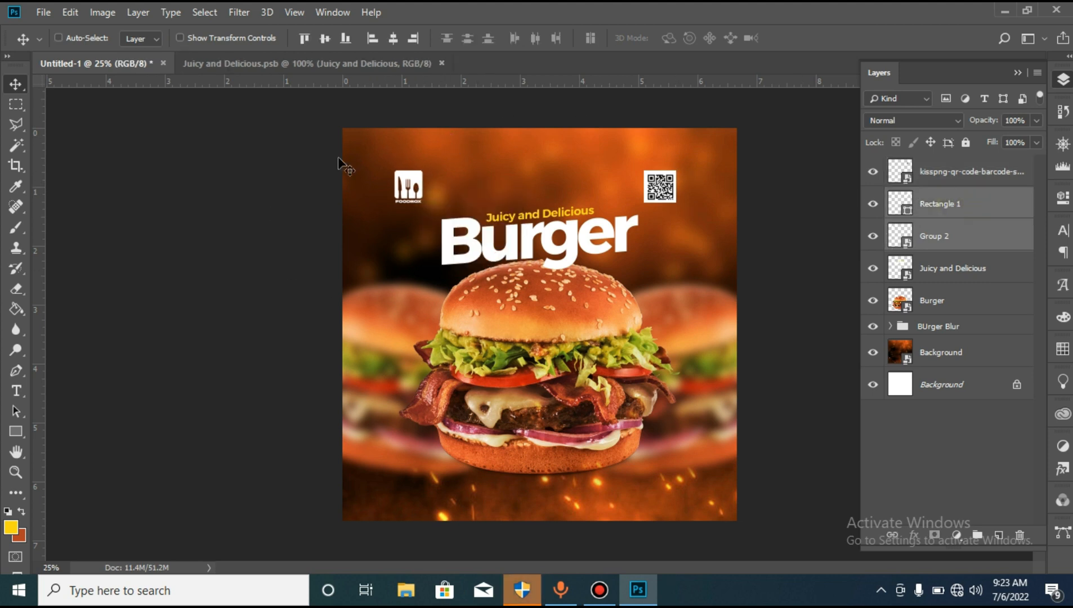
{"action": "left_click", "coordinate": [955, 180], "text": "ctrl"}
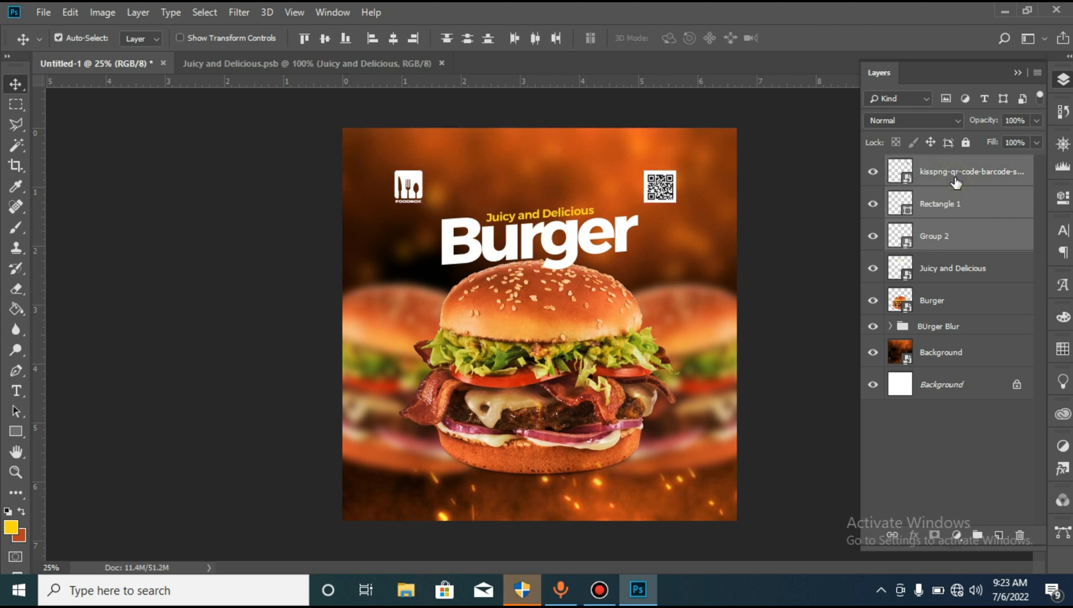
{"action": "key", "text": "ctrl+g"}
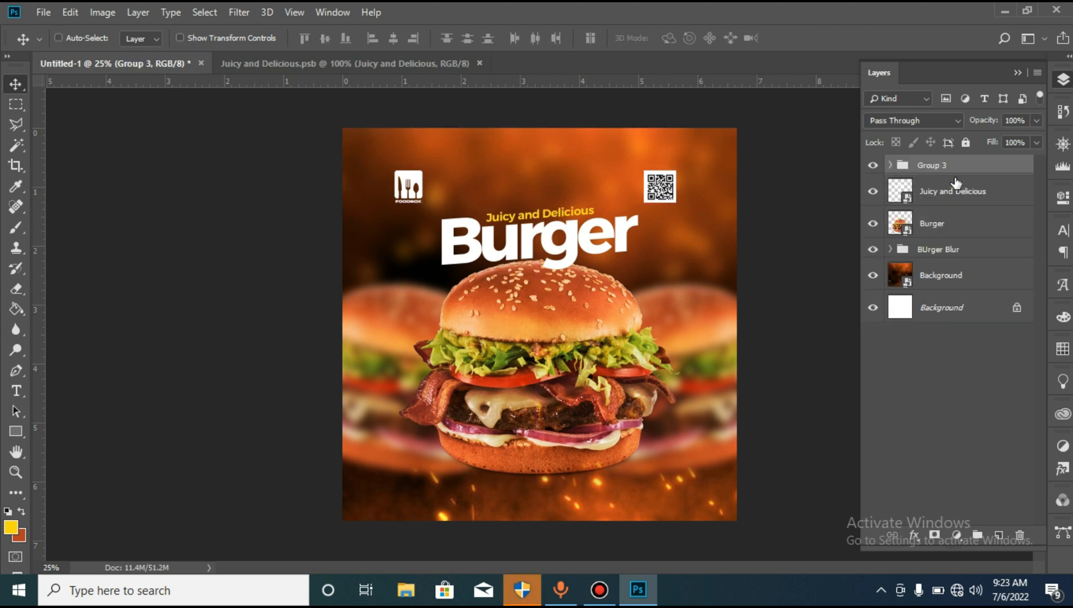
{"action": "left_click", "coordinate": [873, 164]}
{"action": "left_click", "coordinate": [873, 165]}
- Centre the logo and QR code group horizontally on the canvas and nudge it up slightly
{"action": "key", "text": "ctrl+a"}
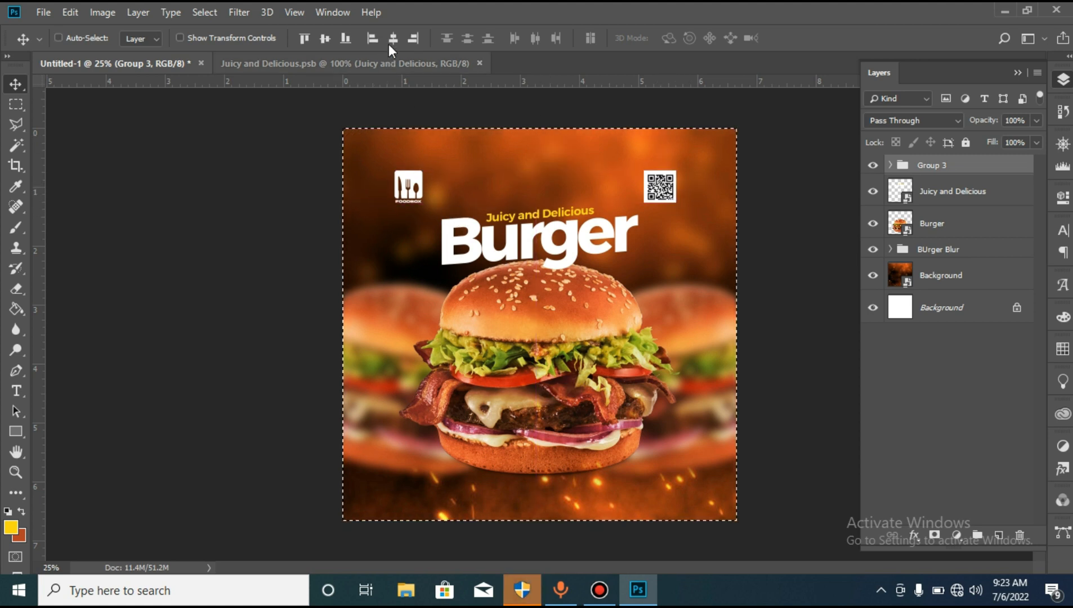
{"action": "left_click", "coordinate": [391, 40]}
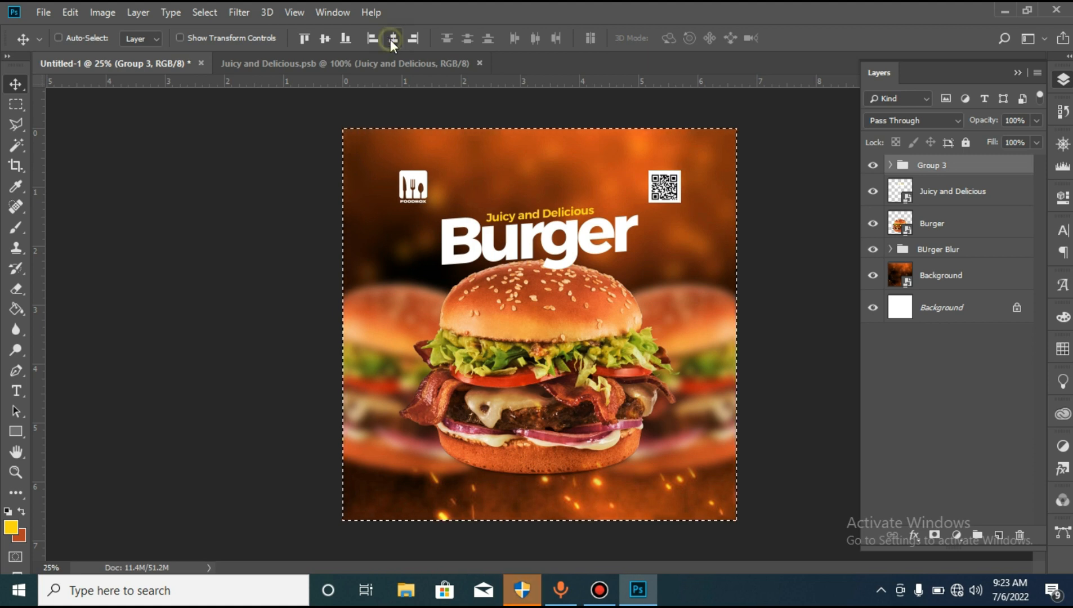
{"action": "key", "text": "ctrl+d"}
{"action": "key", "text": "Up"}
{"action": "key", "text": "Up"}
{"action": "key", "text": "Up"}
{"action": "key", "text": "Up"}
{"action": "key", "text": "Up"}
{"action": "key", "text": "Up"}
{"action": "key", "text": "Up"}
{"action": "key", "text": "Up"}
{"action": "key", "text": "Up"}
{"action": "key", "text": "Up"}
{"action": "key", "text": "Up"}
{"action": "key", "text": "Up"}
{"action": "key", "text": "Up"}
{"action": "key", "text": "Up"}
{"action": "key", "text": "Up"}
{"action": "key", "text": "Up"}
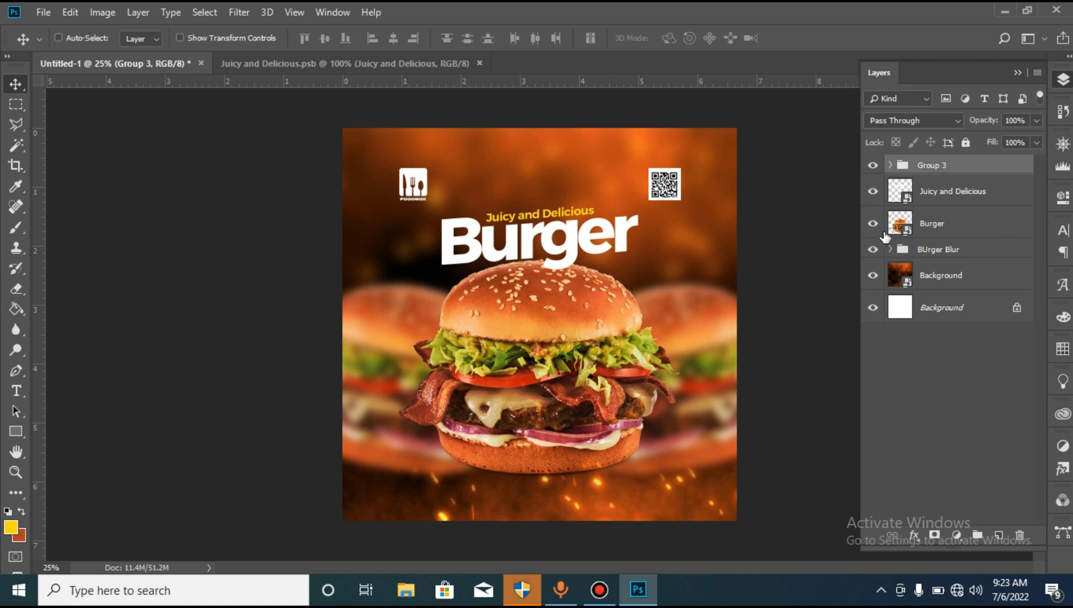
- Add a blank layer directly above the Burger layer and make orange-brown the foreground colour
{"action": "left_click", "coordinate": [954, 215]}
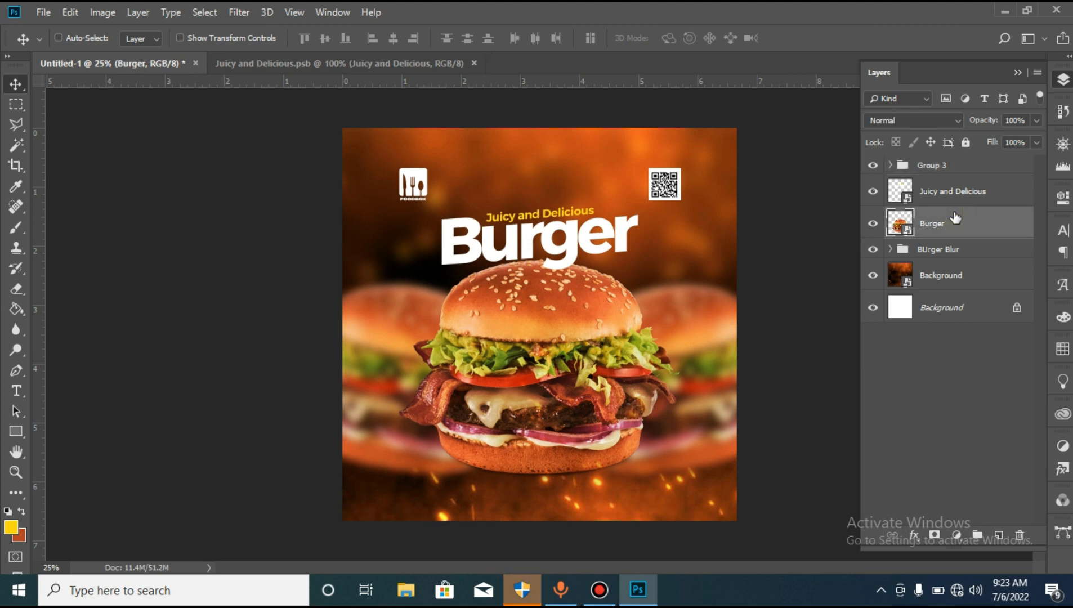
{"action": "left_click", "coordinate": [998, 536]}
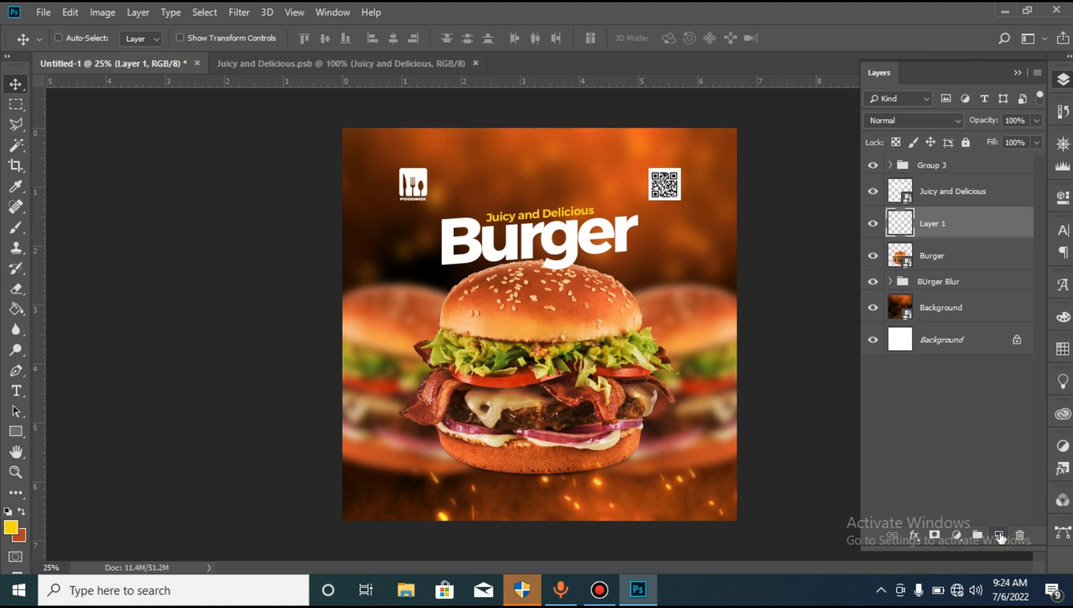
{"action": "left_click", "coordinate": [20, 509]}
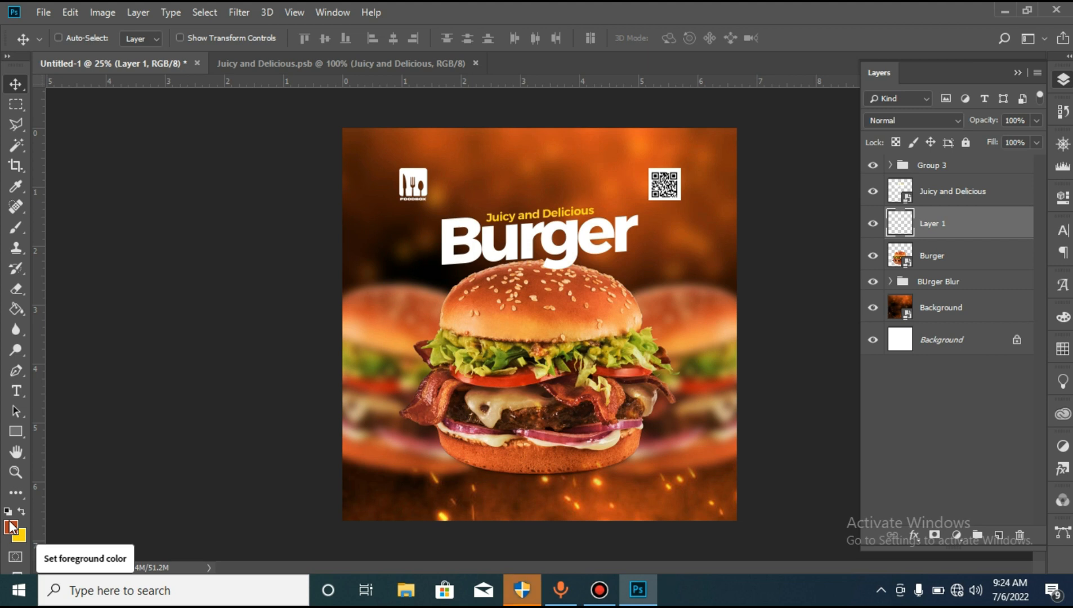
- Set up a soft Brush with a size of 1500 px and a flow of 80%
{"action": "left_click", "coordinate": [22, 230]}
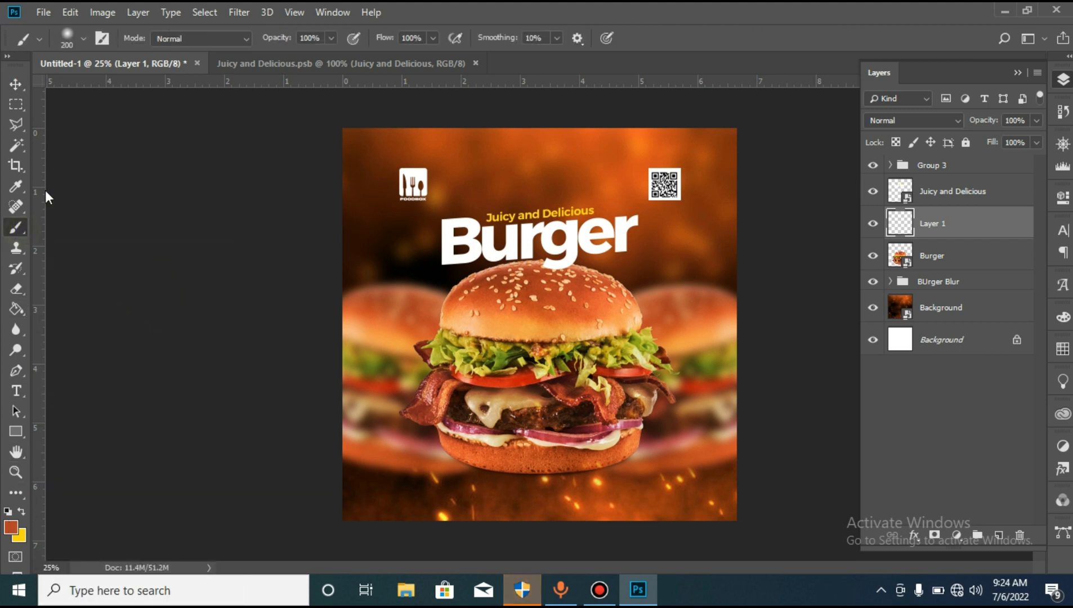
{"action": "left_click", "coordinate": [84, 40]}
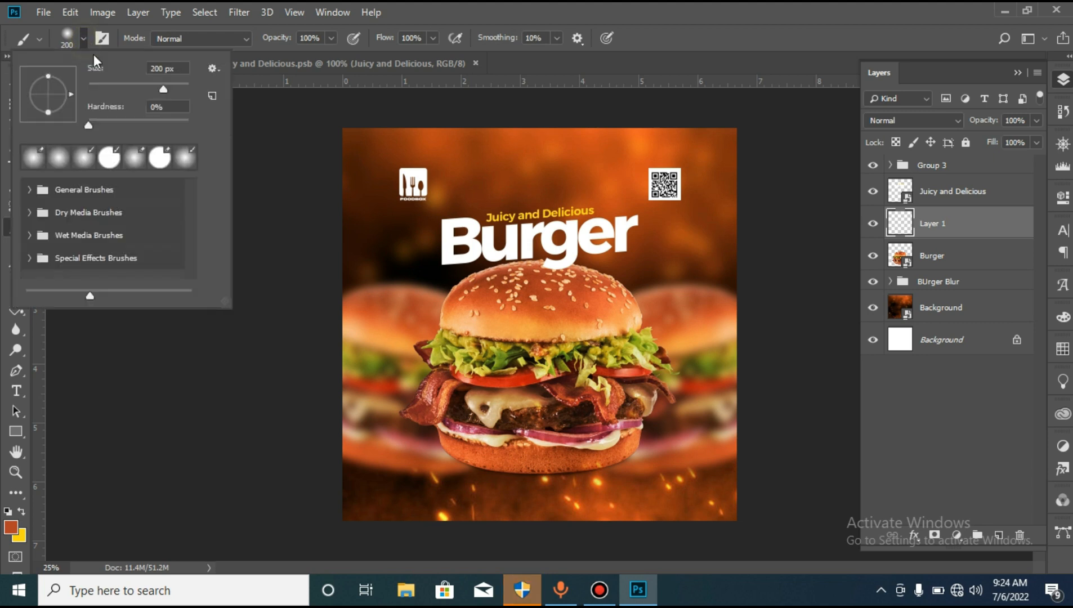
{"action": "left_click_drag", "start_coordinate": [175, 67], "coordinate": [78, 66]}
{"action": "type", "text": "1500"}
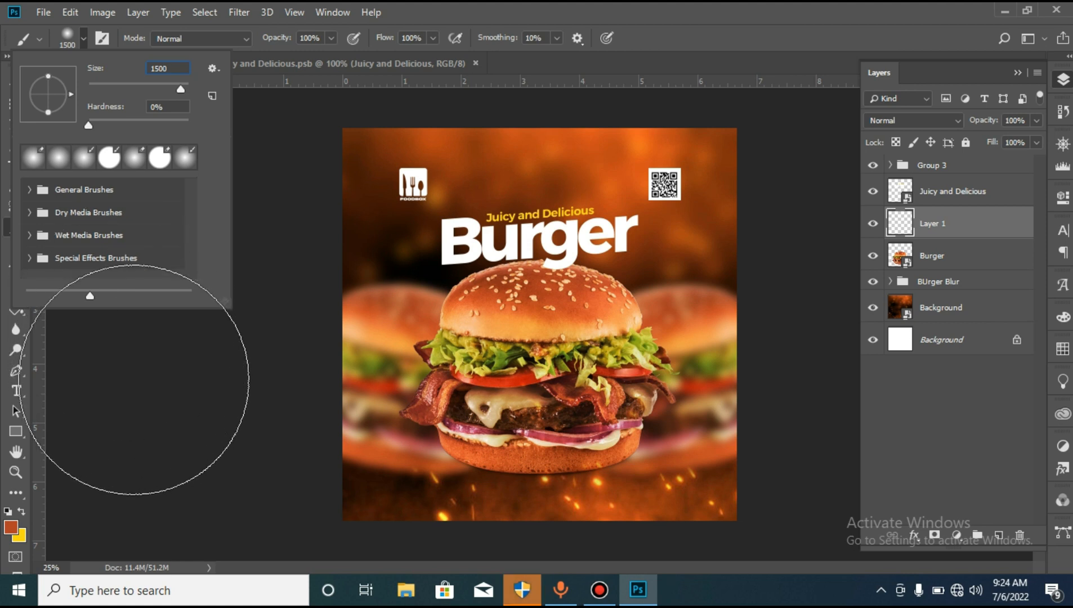
{"action": "left_click", "coordinate": [135, 379]}
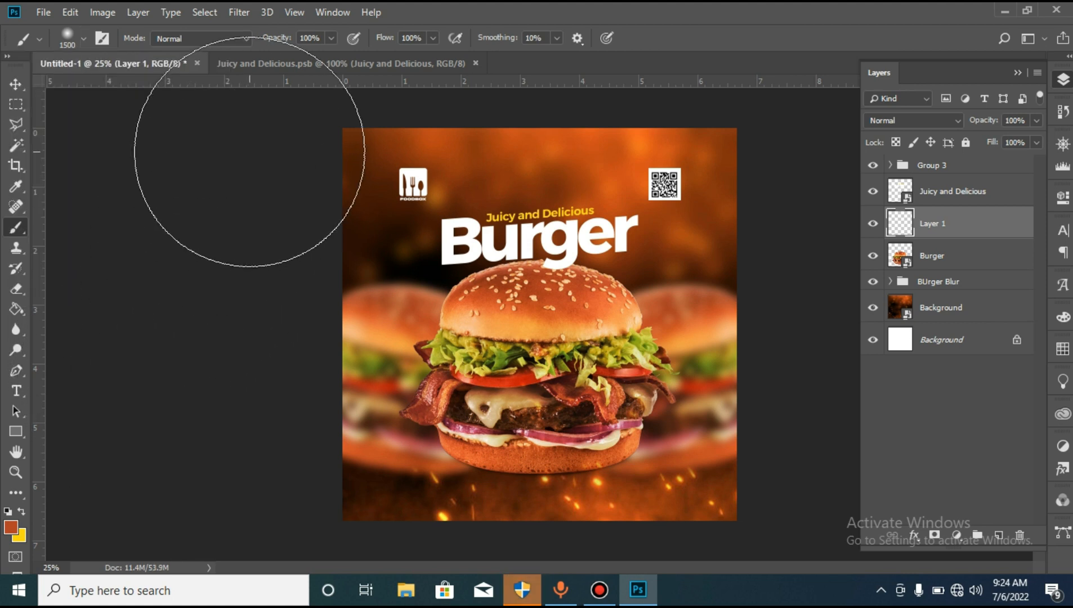
{"action": "left_click", "coordinate": [433, 37]}
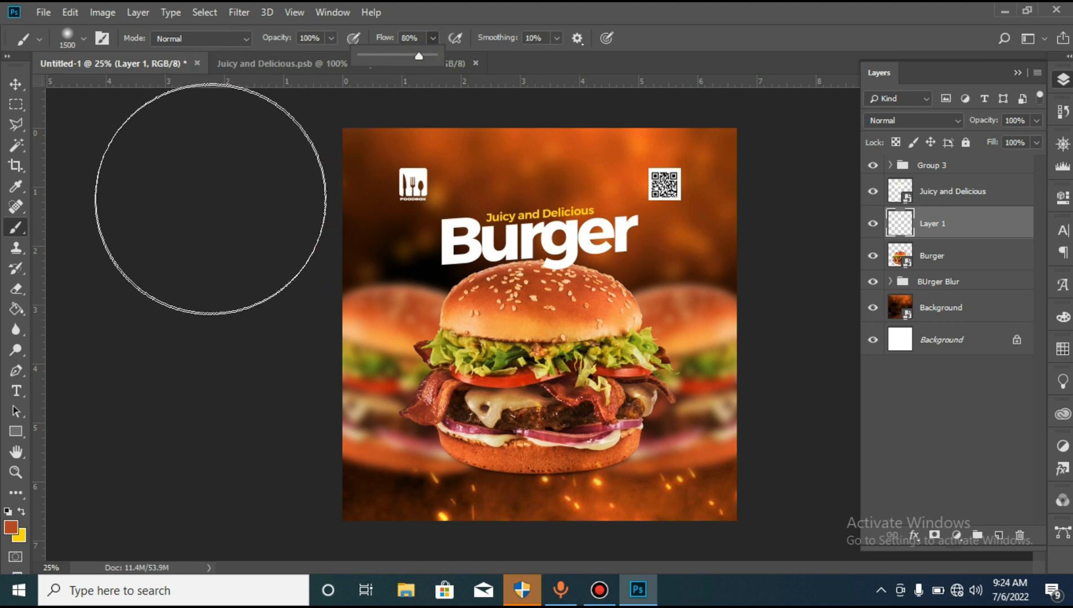
{"action": "left_click", "coordinate": [131, 276]}
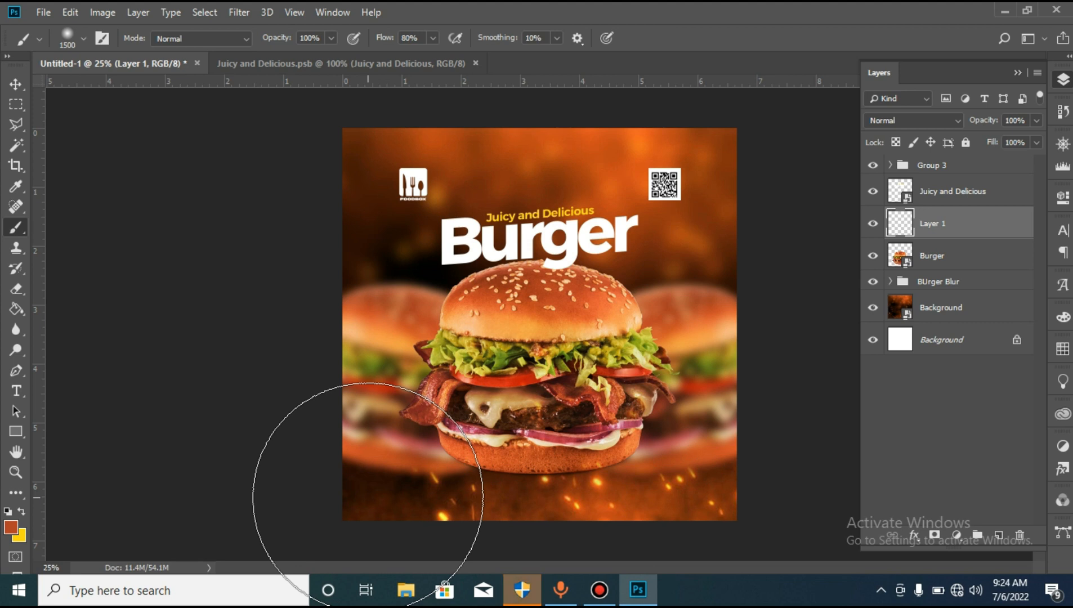
- Paint a soft orange-brown fade across the bottom of the advert, over the lower part of the burgers
{"action": "left_click", "coordinate": [319, 509]}
{"action": "mouse_move", "coordinate": [319, 510]}
{"action": "left_mouse_down"}
{"action": "mouse_move", "coordinate": [466, 550]}
{"action": "mouse_move", "coordinate": [698, 513]}
{"action": "mouse_move", "coordinate": [653, 531]}
{"action": "left_mouse_up"}
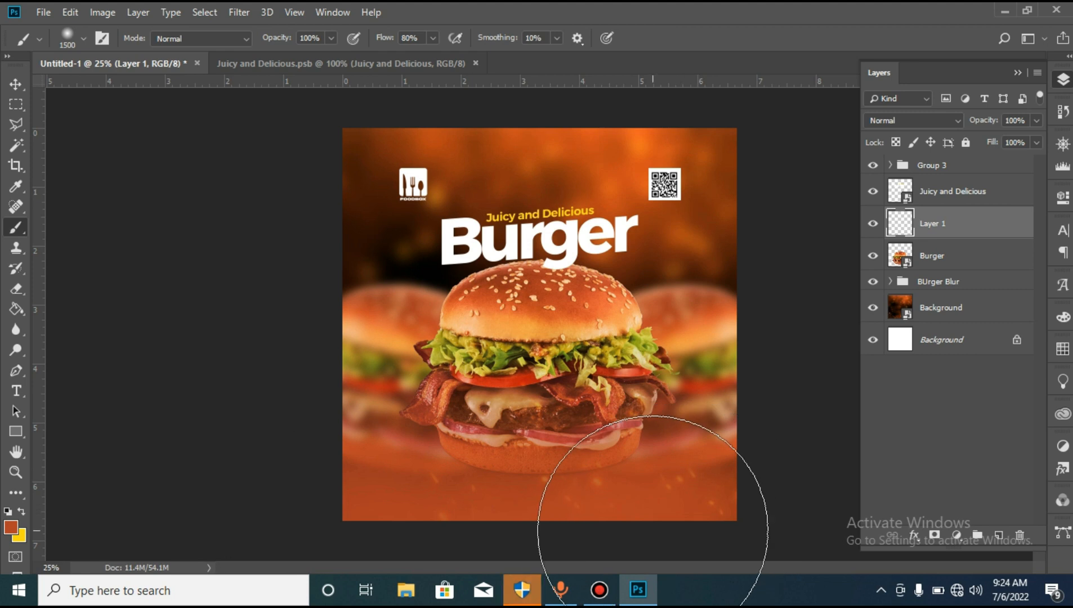
{"action": "mouse_move", "coordinate": [653, 531]}
{"action": "left_mouse_down"}
{"action": "mouse_move", "coordinate": [598, 552]}
{"action": "mouse_move", "coordinate": [487, 556]}
{"action": "mouse_move", "coordinate": [277, 505]}
{"action": "left_mouse_up"}
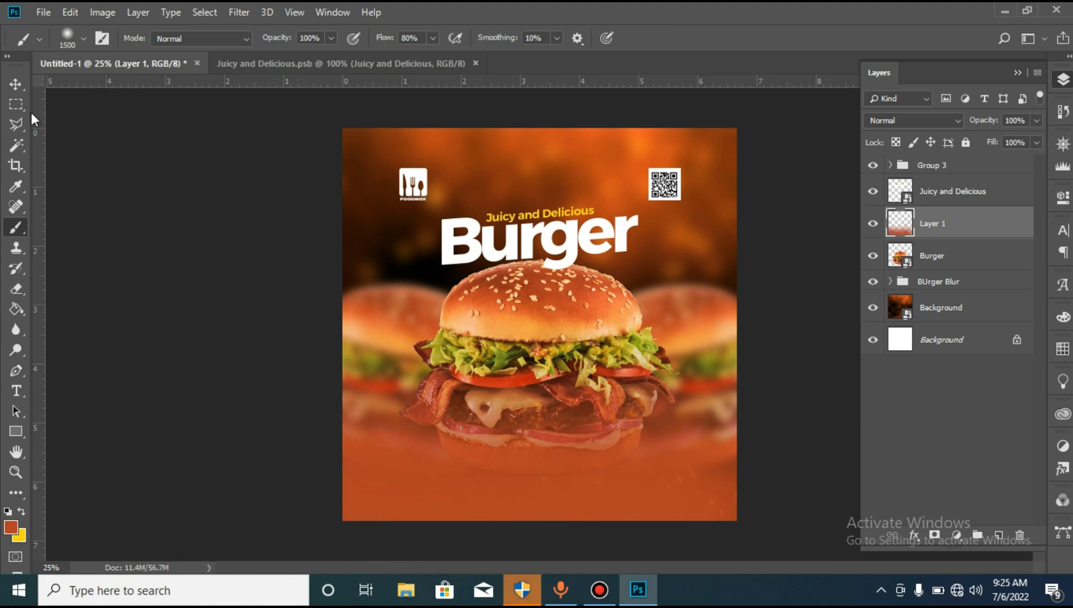
- Duplicate the fiery Background smart object layer
{"action": "left_click", "coordinate": [16, 85]}
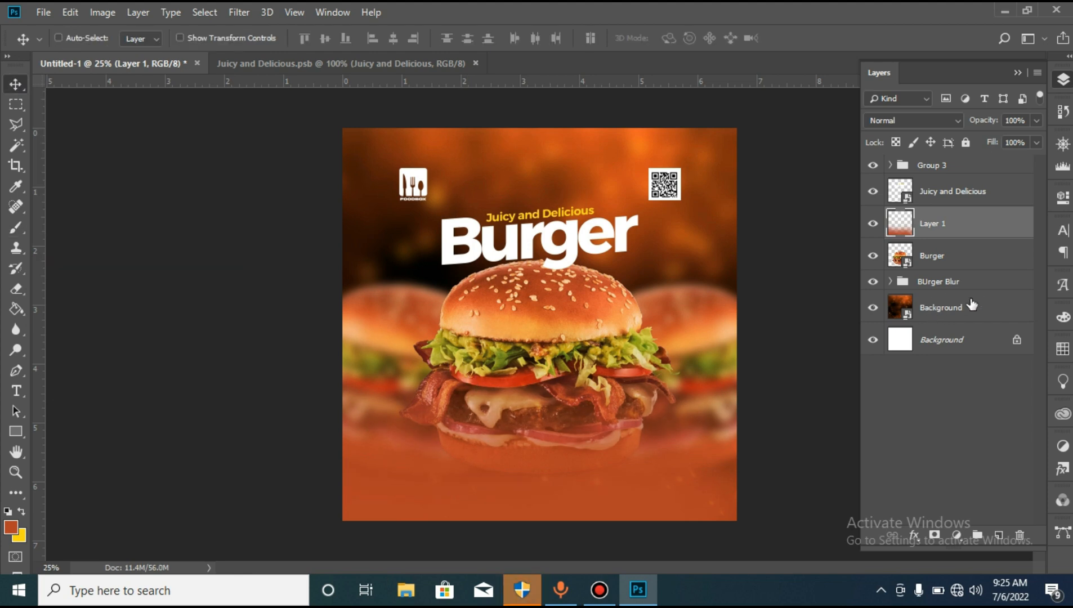
{"action": "left_click", "coordinate": [945, 307]}
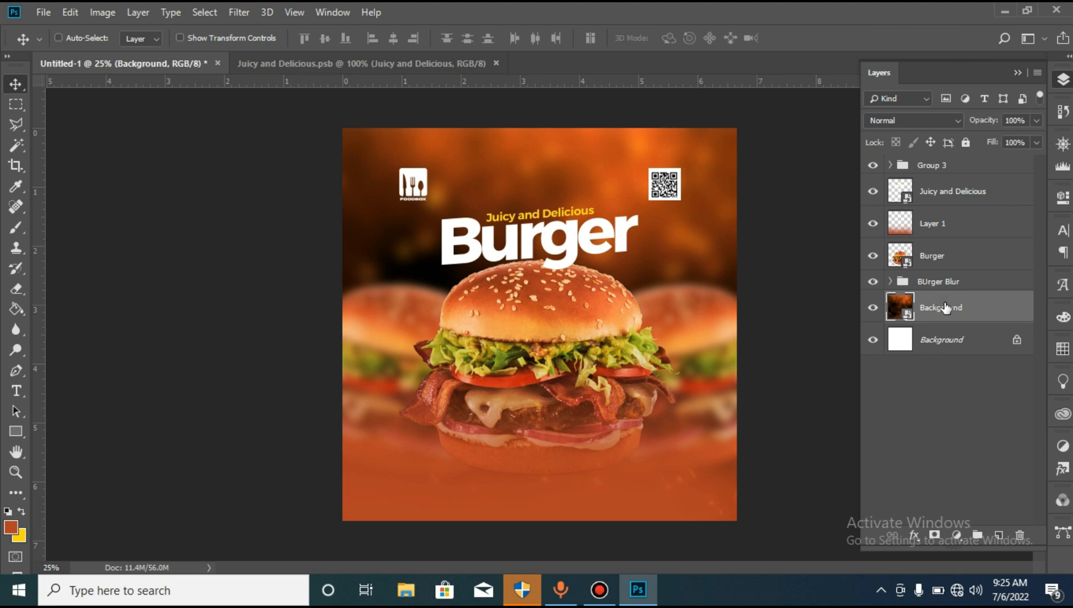
{"action": "key", "text": "ctrl+j"}
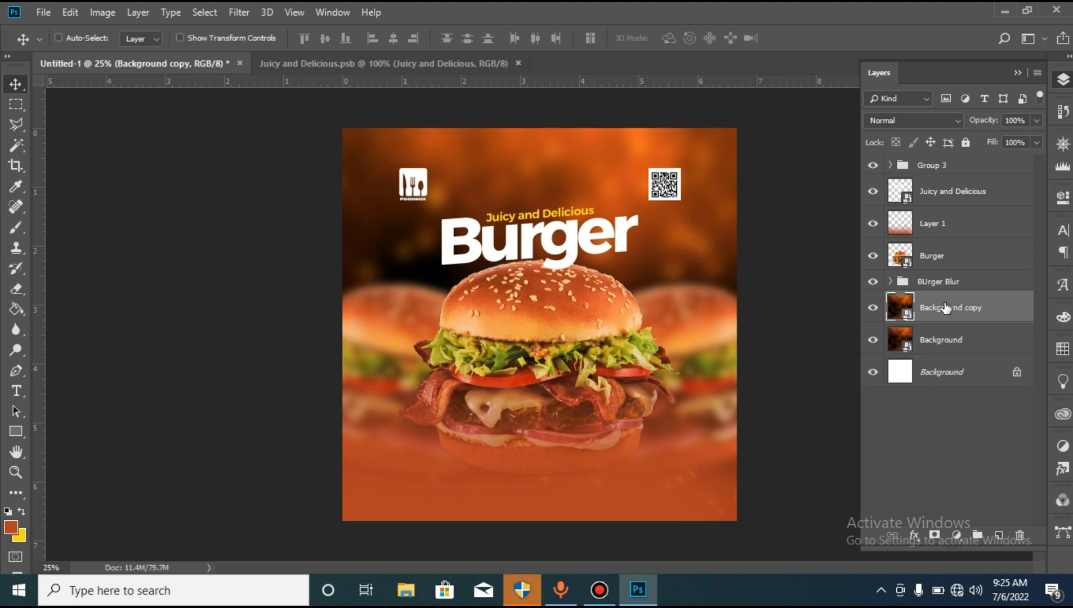
- Move the fiery background copy directly above Layer 1, clip it to that layer and set its blend mode to Screen
{"action": "left_click_drag", "start_coordinate": [946, 308], "coordinate": [924, 222]}
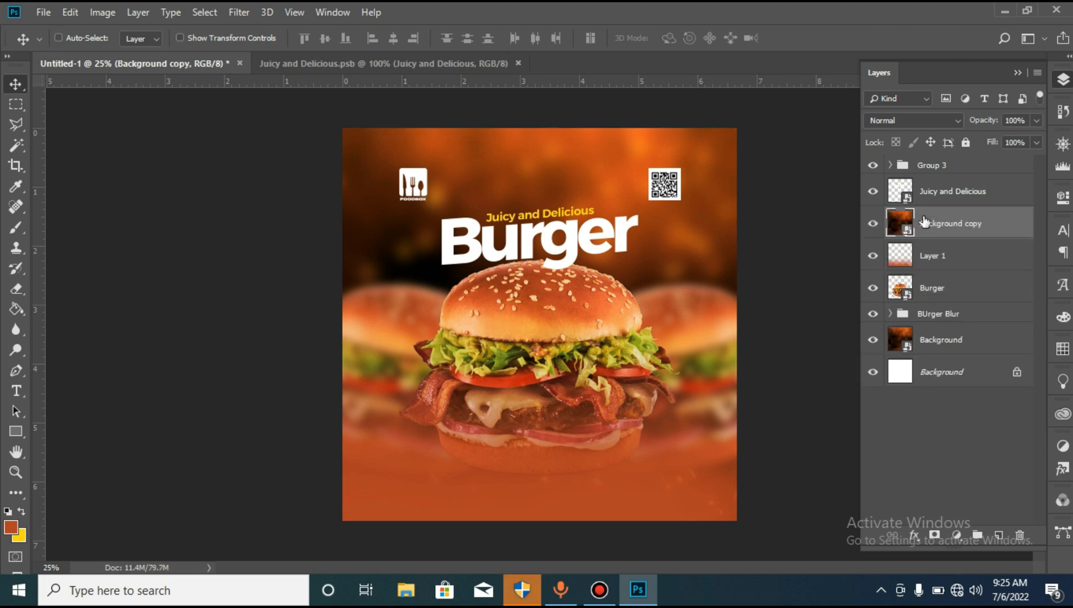
{"action": "right_click", "coordinate": [930, 225]}
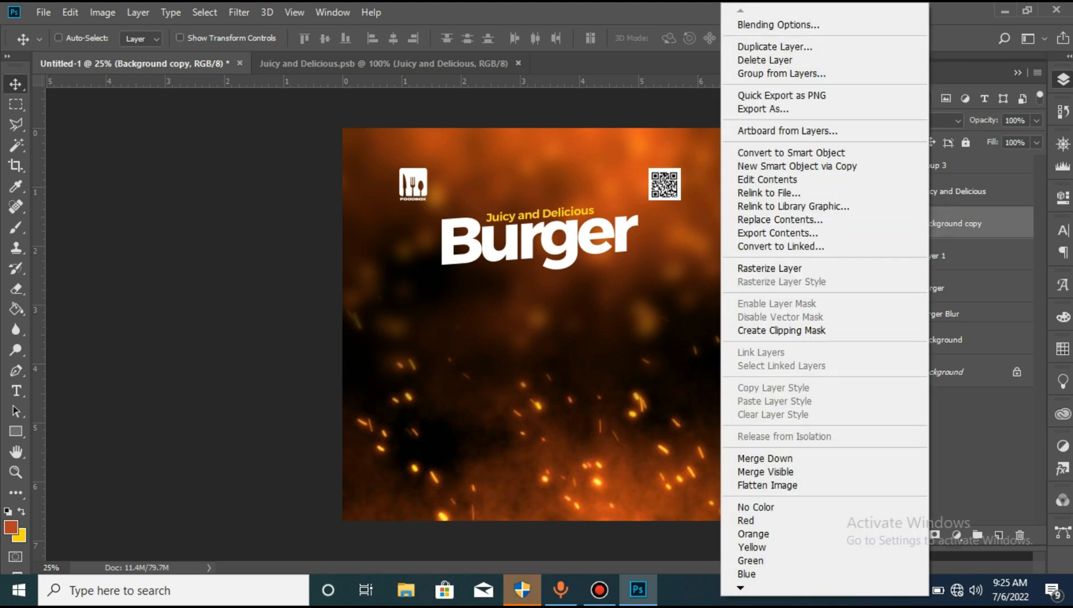
{"action": "left_click", "coordinate": [810, 330]}
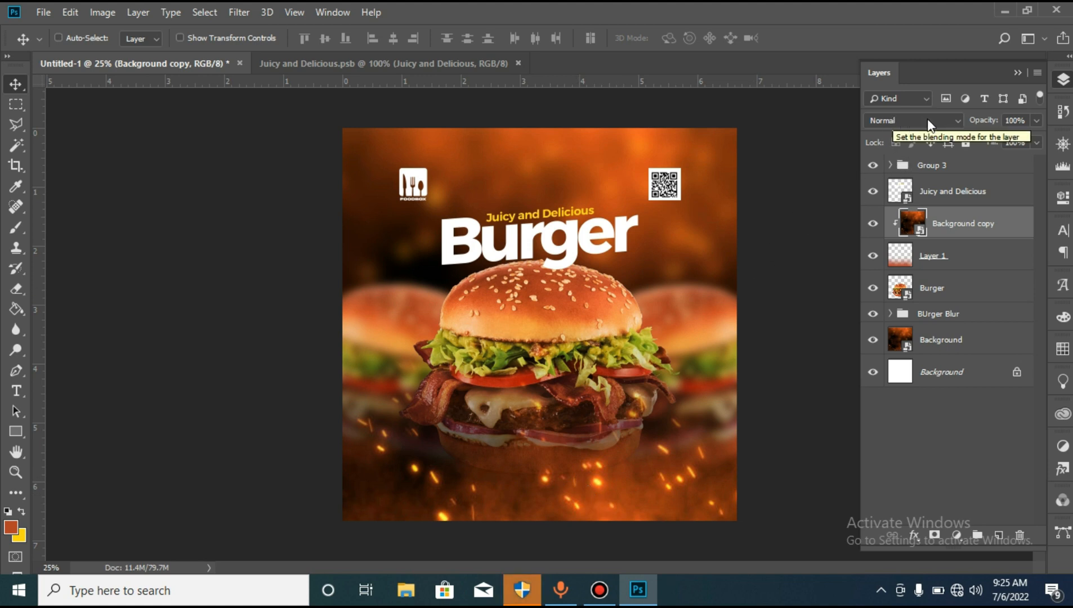
{"action": "left_click", "coordinate": [897, 117]}
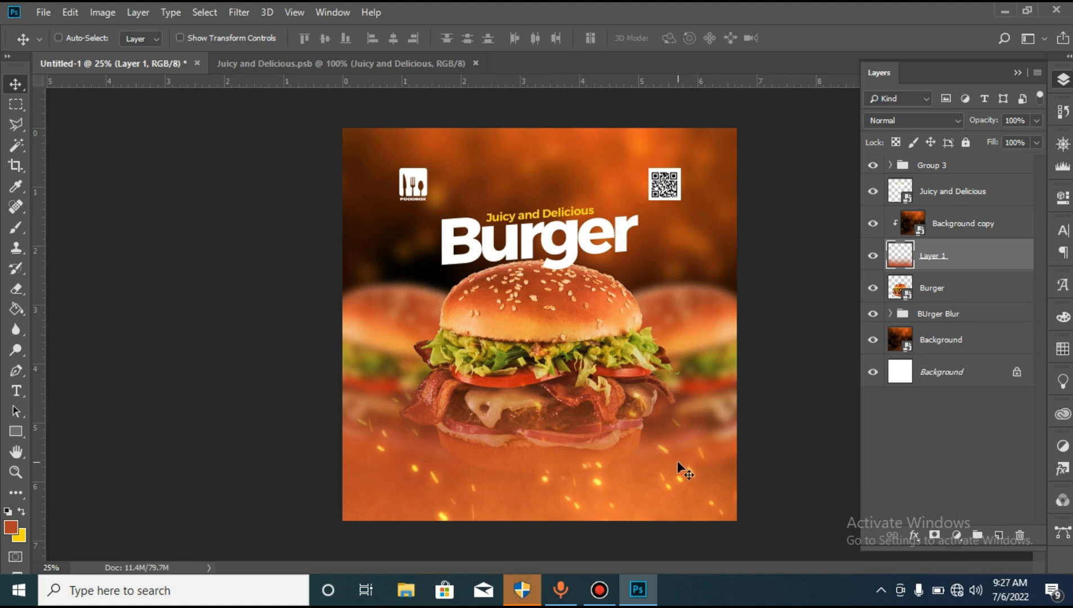
- Set up the Type tool with white text in the Aileron SemiBold font
{"action": "left_click", "coordinate": [16, 391]}
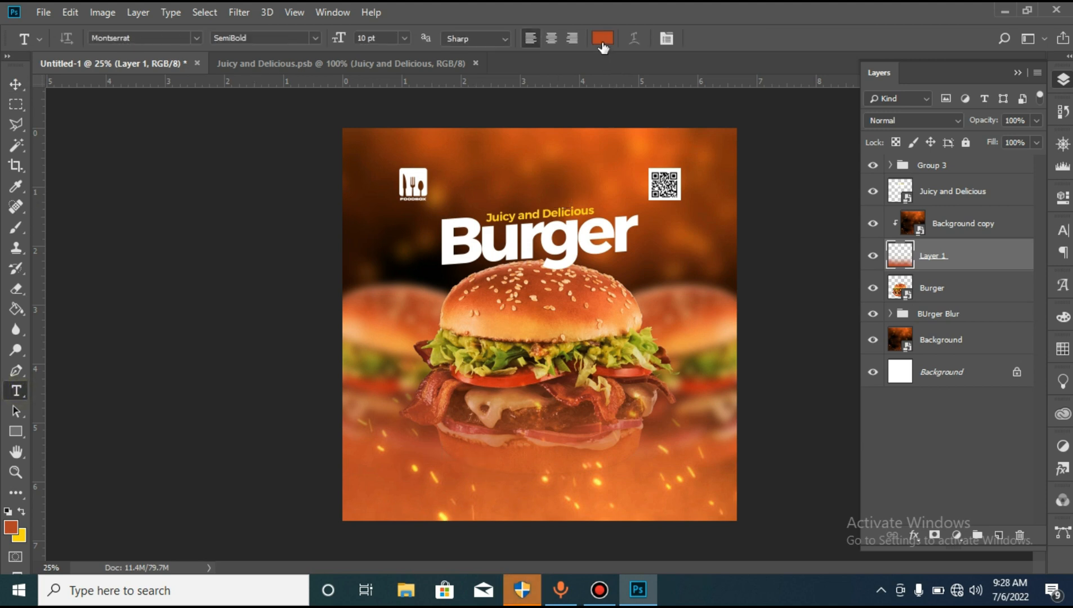
{"action": "left_click", "coordinate": [603, 39]}
{"action": "left_click", "coordinate": [699, 311]}
{"action": "left_click", "coordinate": [988, 297]}
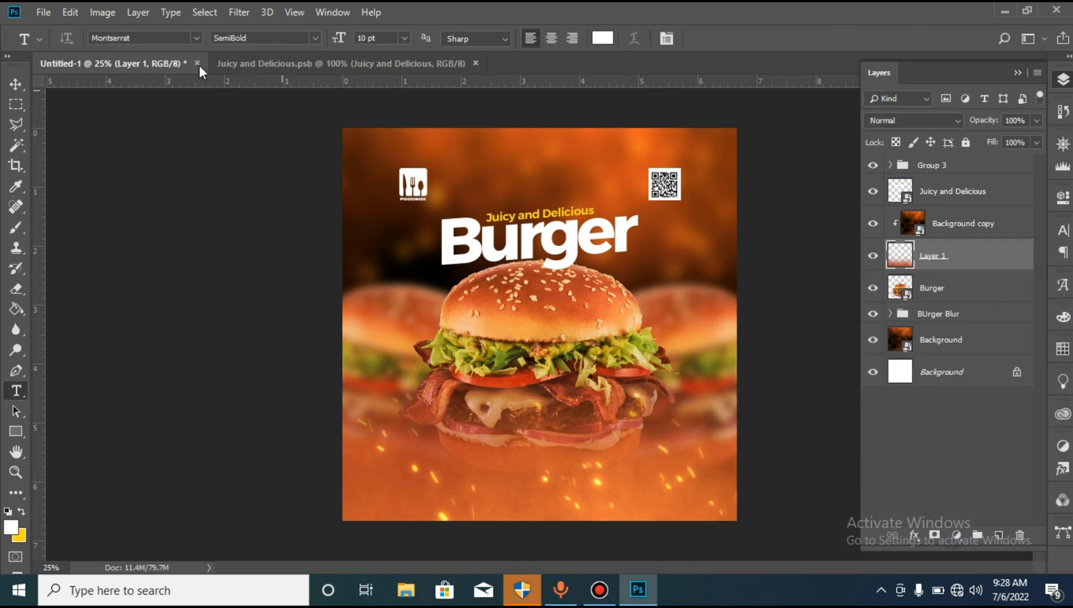
{"action": "left_click", "coordinate": [162, 38]}
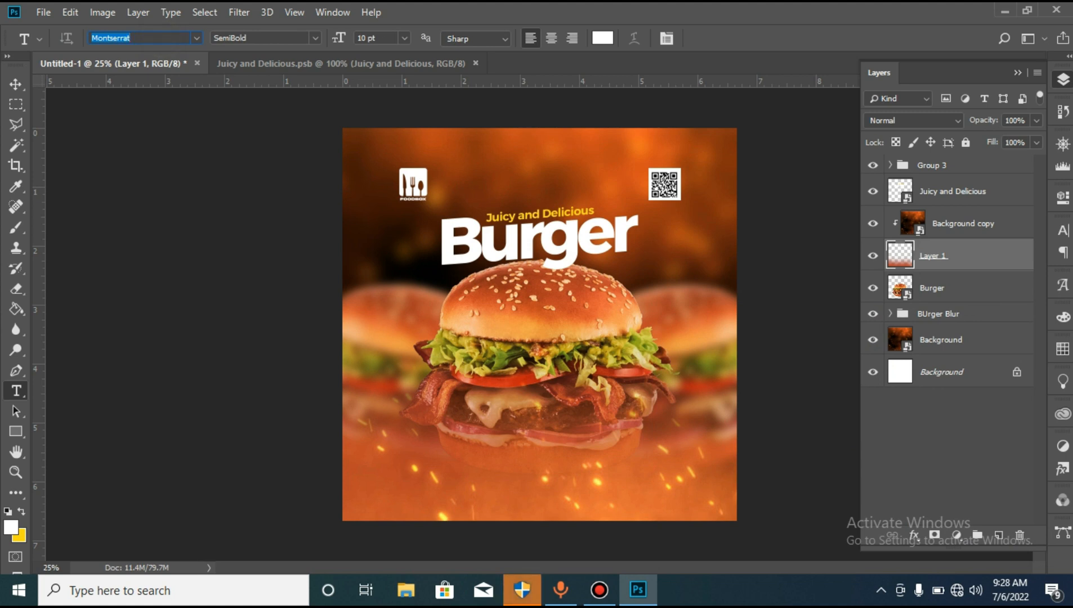
{"action": "type", "text": "ai"}
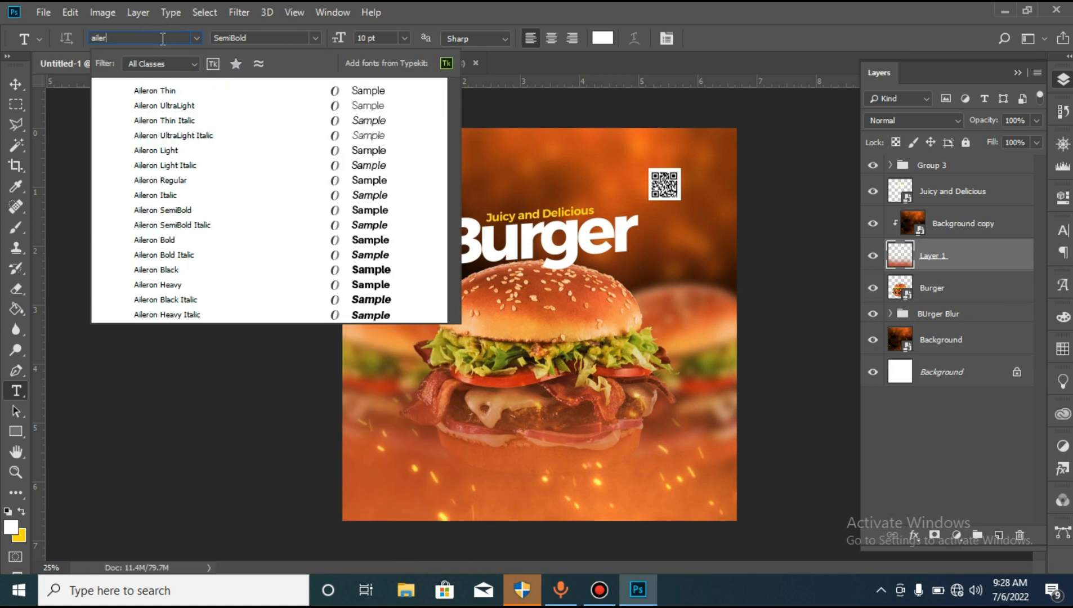
{"action": "type", "text": "ler"}
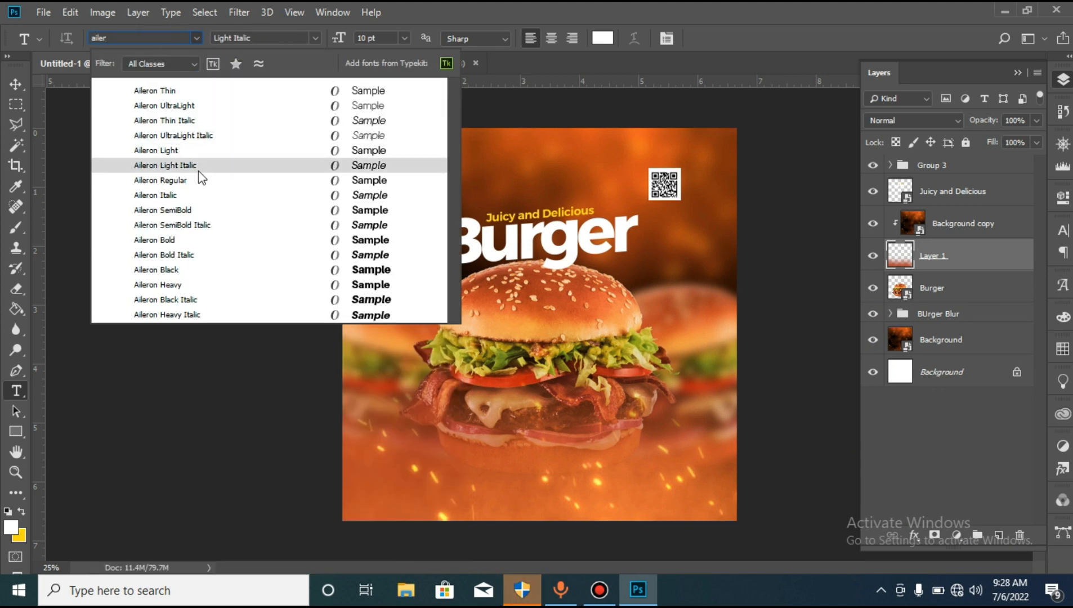
{"action": "left_click", "coordinate": [200, 210]}
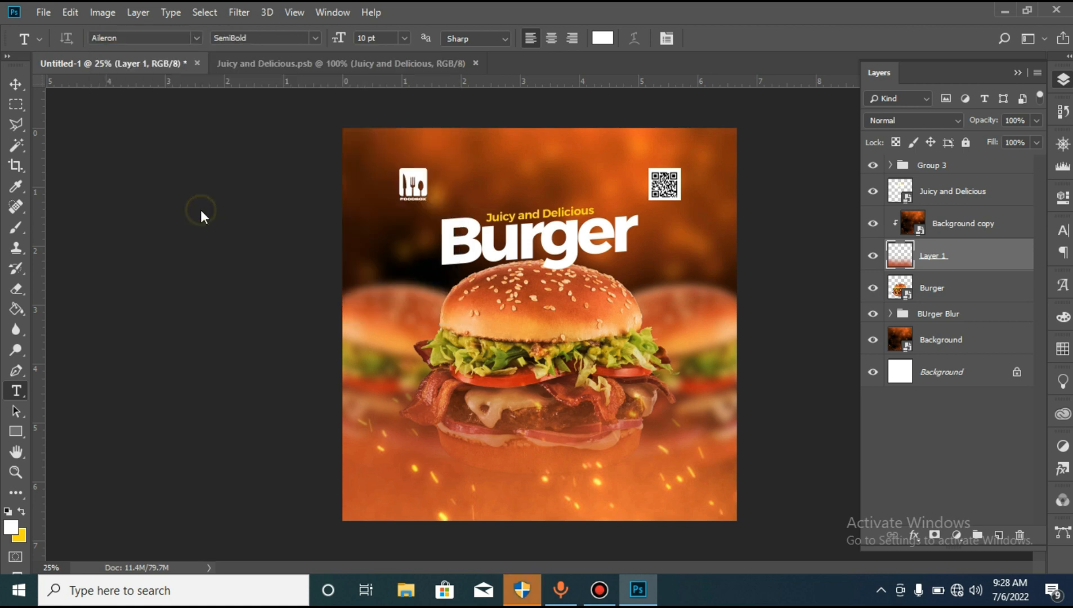
- Add the two-line text "You can nor order from the Foodbox App" / "and have delivered at your doorstep" below the burger
{"action": "left_click", "coordinate": [495, 474]}
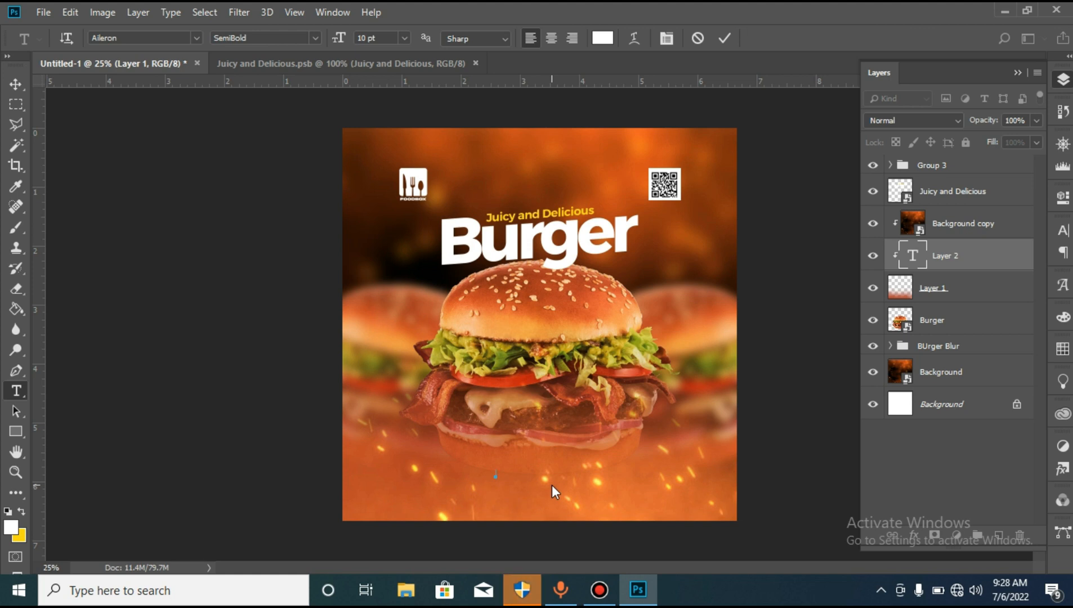
{"action": "type", "text": "You can nor order from the Foodbox Appand have delivered at your doors"}
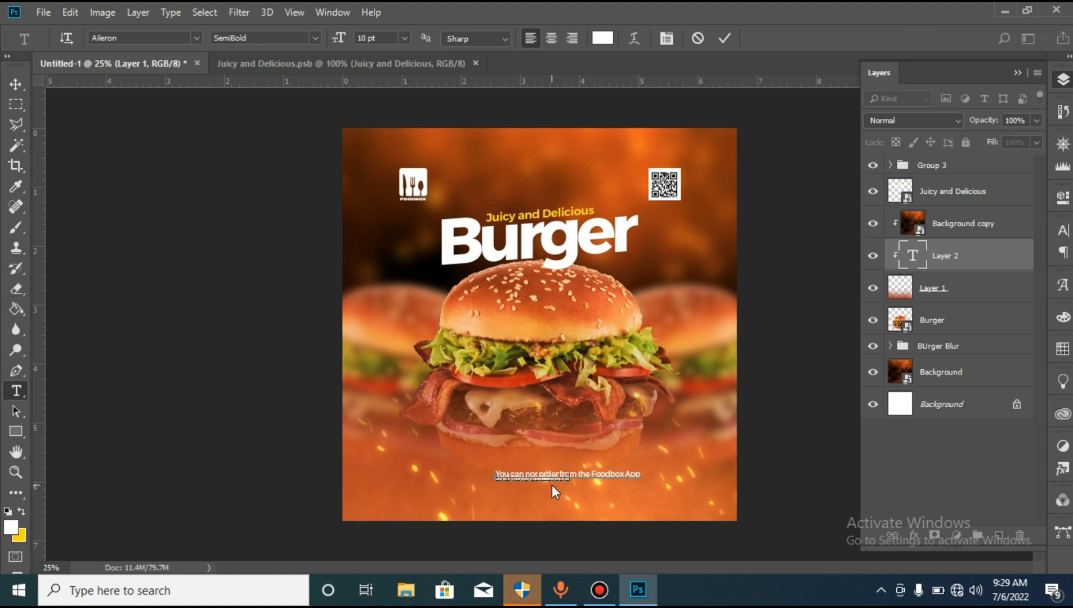
{"action": "type", "text": "tep"}
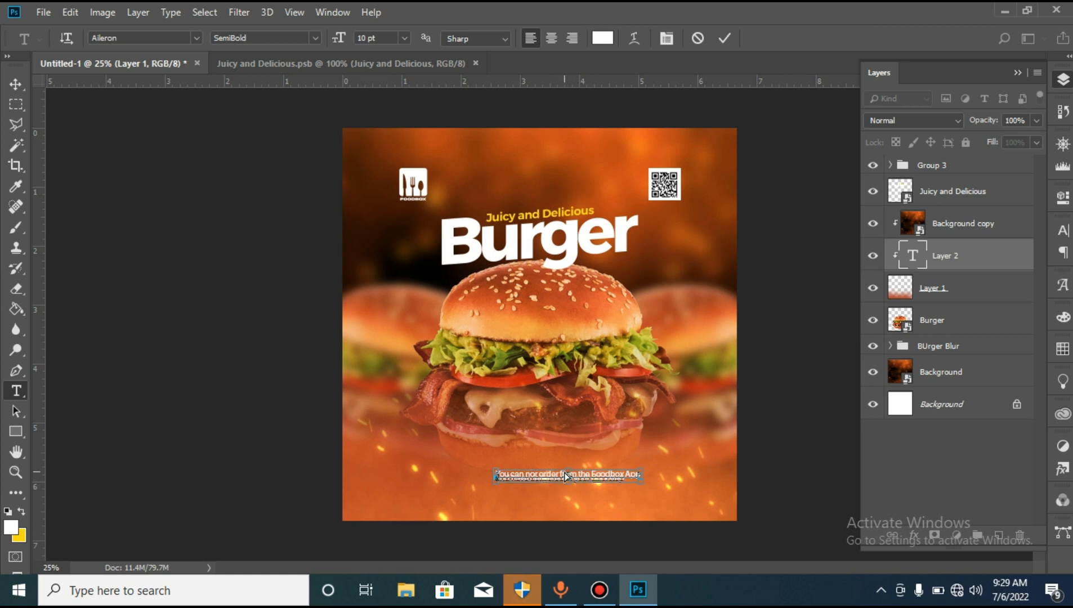
- Set the whole delivery text's leading to 9 pt and centre-align its lines
{"action": "key", "text": "ctrl+a"}
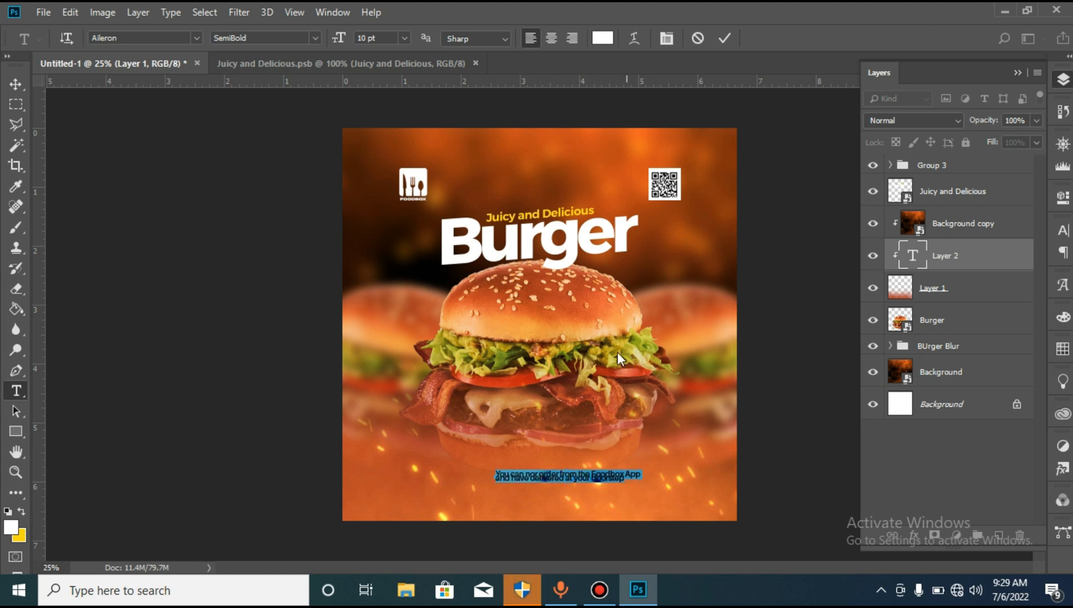
{"action": "left_click", "coordinate": [667, 37]}
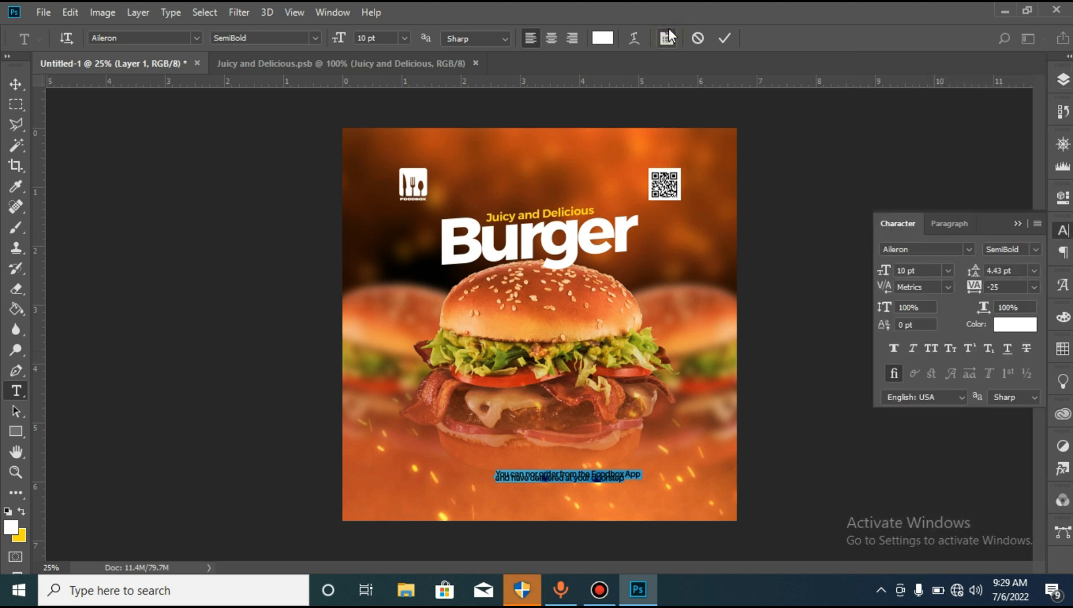
{"action": "left_click", "coordinate": [1033, 270]}
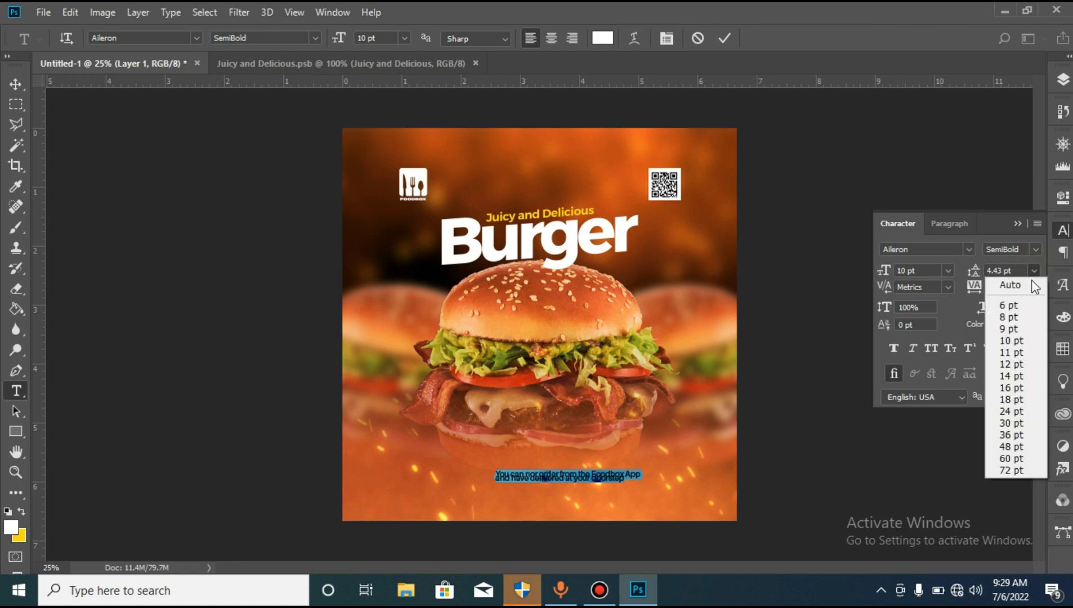
{"action": "left_click", "coordinate": [1008, 329]}
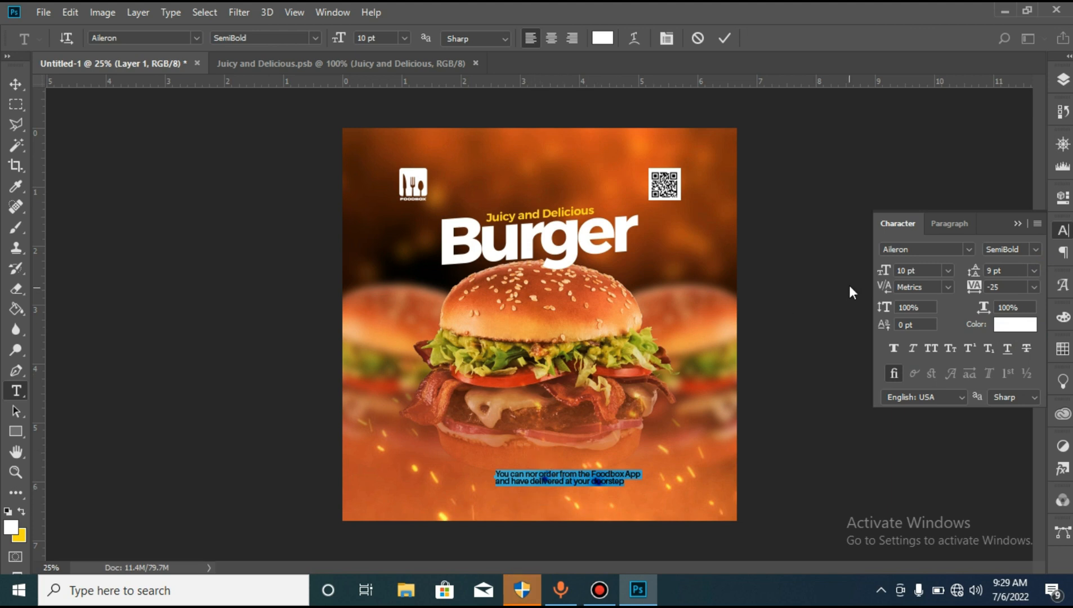
{"action": "left_click", "coordinate": [550, 38]}
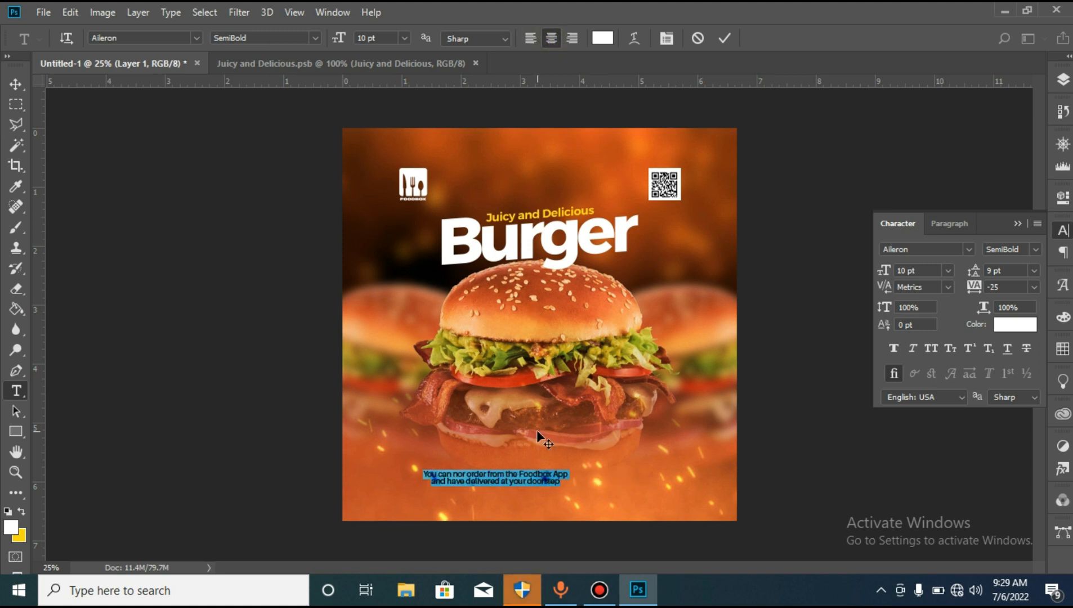
- Correct the word "nor" to "now" in the delivery text and commit the text
{"action": "left_click", "coordinate": [465, 471]}
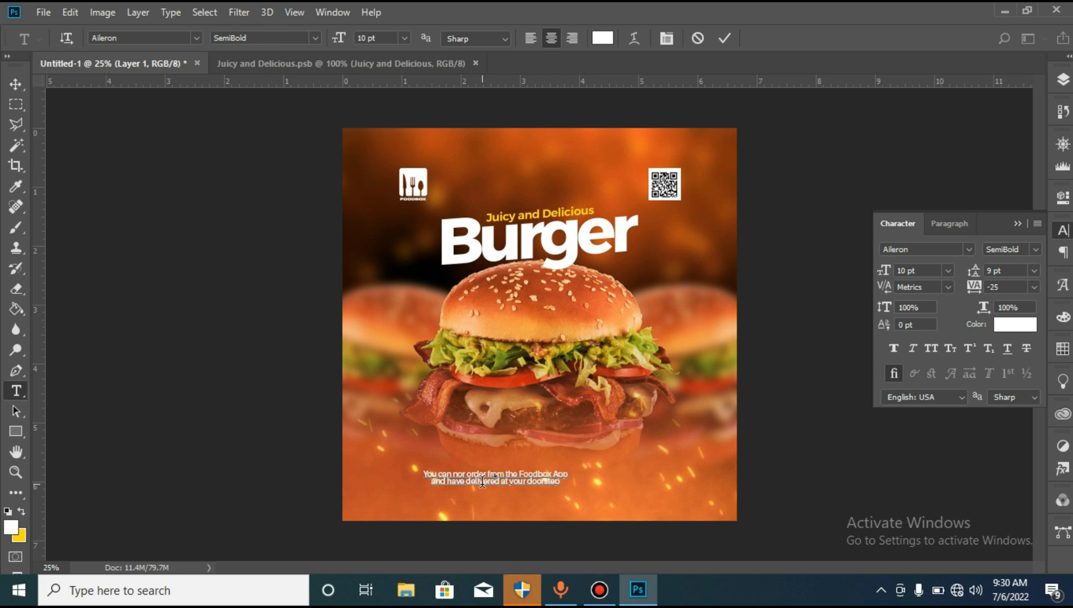
{"action": "key", "text": "BackSpace"}
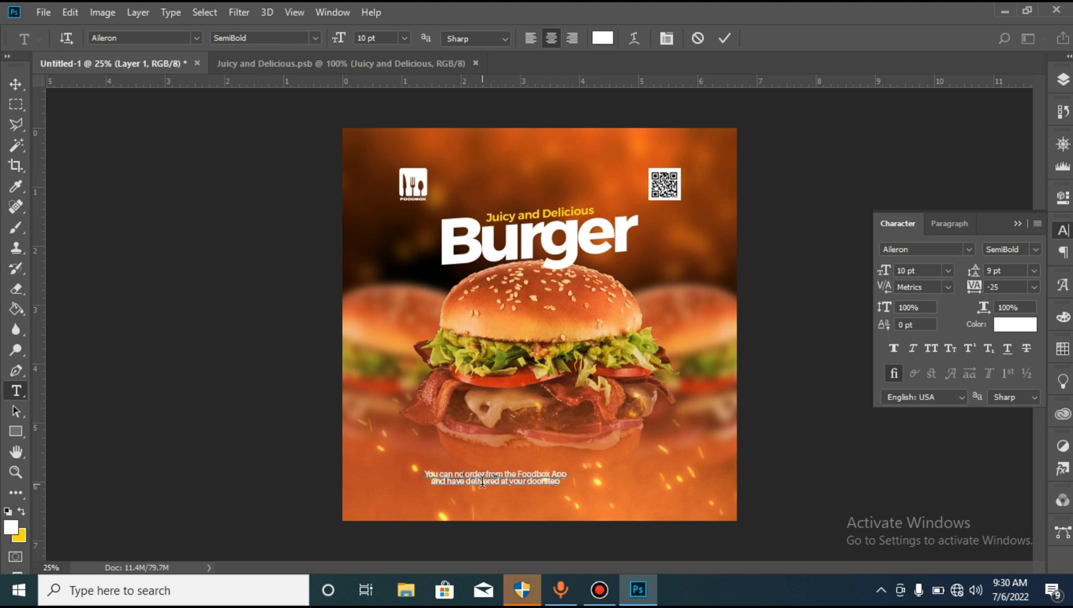
{"action": "type", "text": "w"}
{"action": "left_click", "coordinate": [724, 38]}
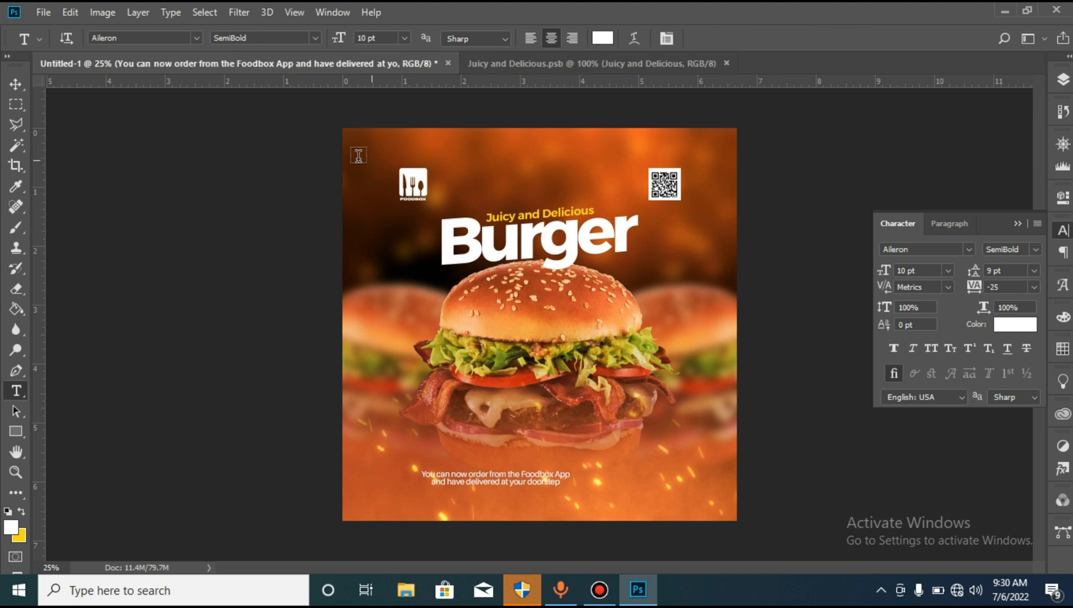
- Centre the delivery text horizontally beneath the burger and scale it up to about 11 pt
{"action": "left_click", "coordinate": [16, 84]}
{"action": "left_click_drag", "start_coordinate": [540, 480], "coordinate": [576, 475]}
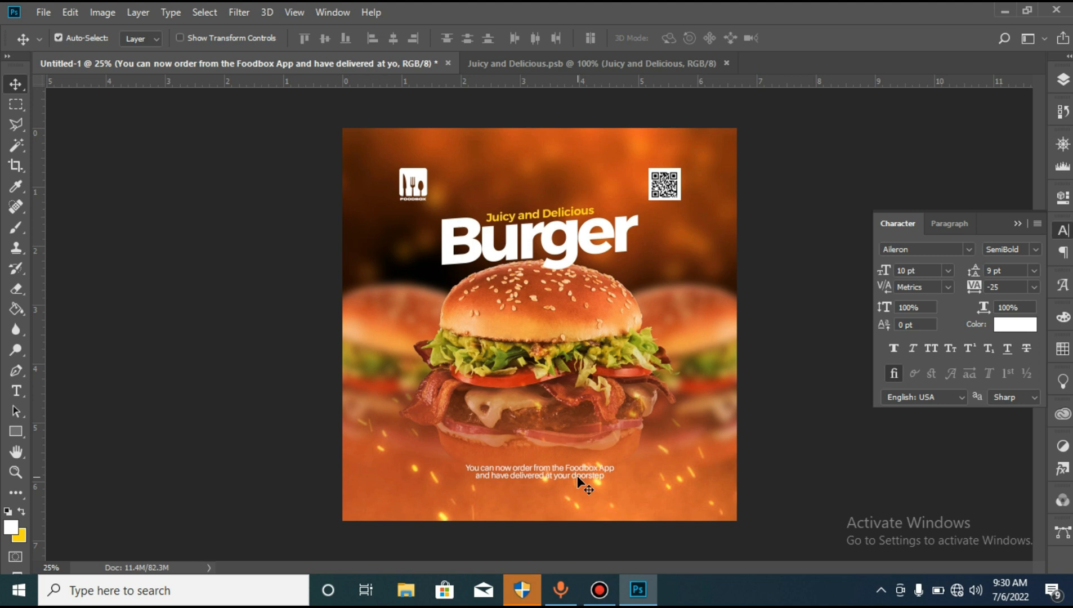
{"action": "key", "text": "ctrl+t"}
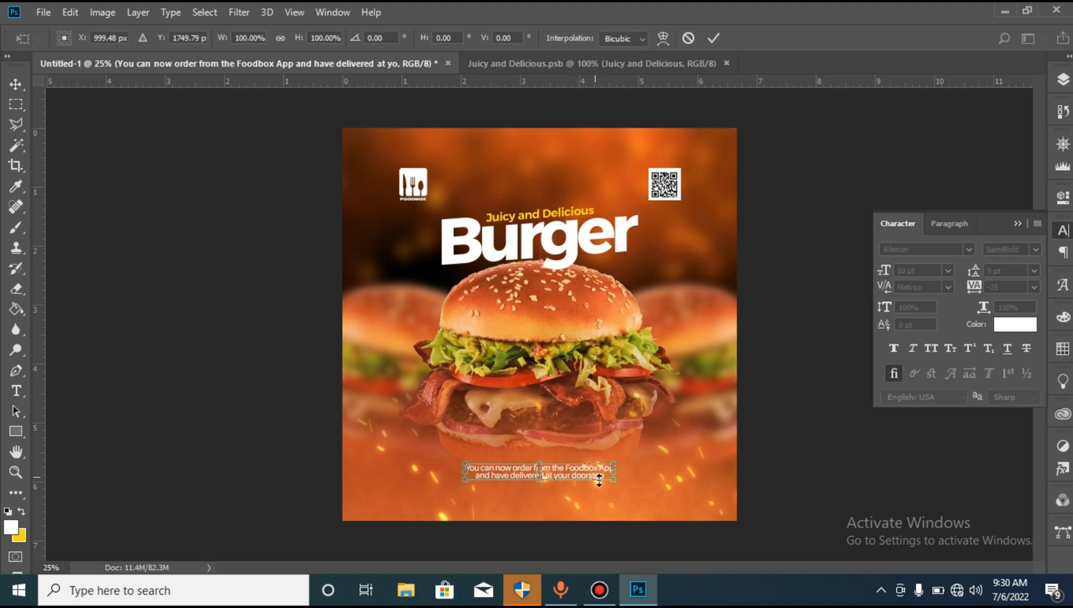
{"action": "mouse_move", "coordinate": [613, 481]}
{"action": "left_mouse_down"}
{"action": "mouse_move", "coordinate": [628, 490]}
{"action": "mouse_move", "coordinate": [620, 489]}
{"action": "left_mouse_up"}
{"action": "key", "text": "Down"}
{"action": "key", "text": "Down"}
{"action": "key", "text": "Down"}
{"action": "key", "text": "Down"}
{"action": "key", "text": "Down"}
{"action": "key", "text": "Down"}
{"action": "key", "text": "Down"}
{"action": "key", "text": "Down"}
{"action": "key", "text": "Return"}
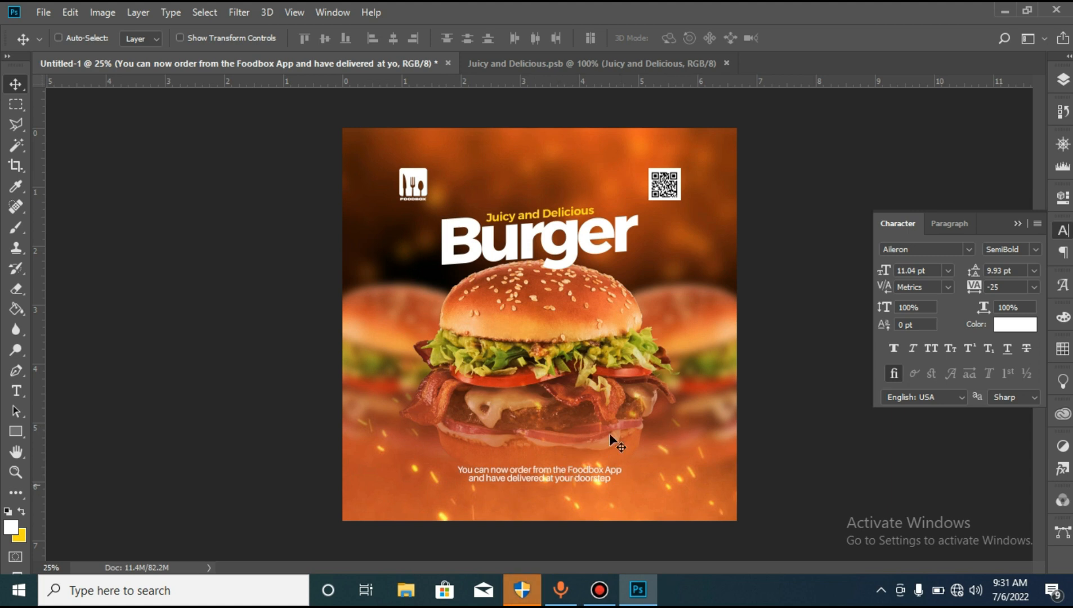
- Rasterize the clipped fiery background copy and remove the sparks behind the delivery text with the Spot Healing Brush
{"action": "left_click", "coordinate": [1063, 79]}
{"action": "left_click", "coordinate": [12, 208]}
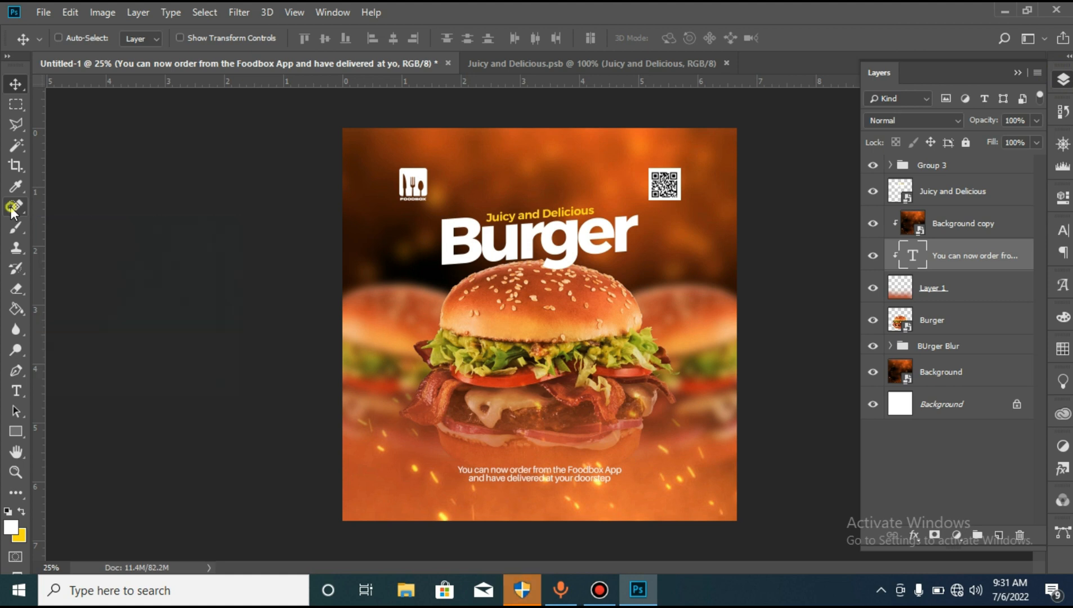
{"action": "left_click", "coordinate": [916, 227]}
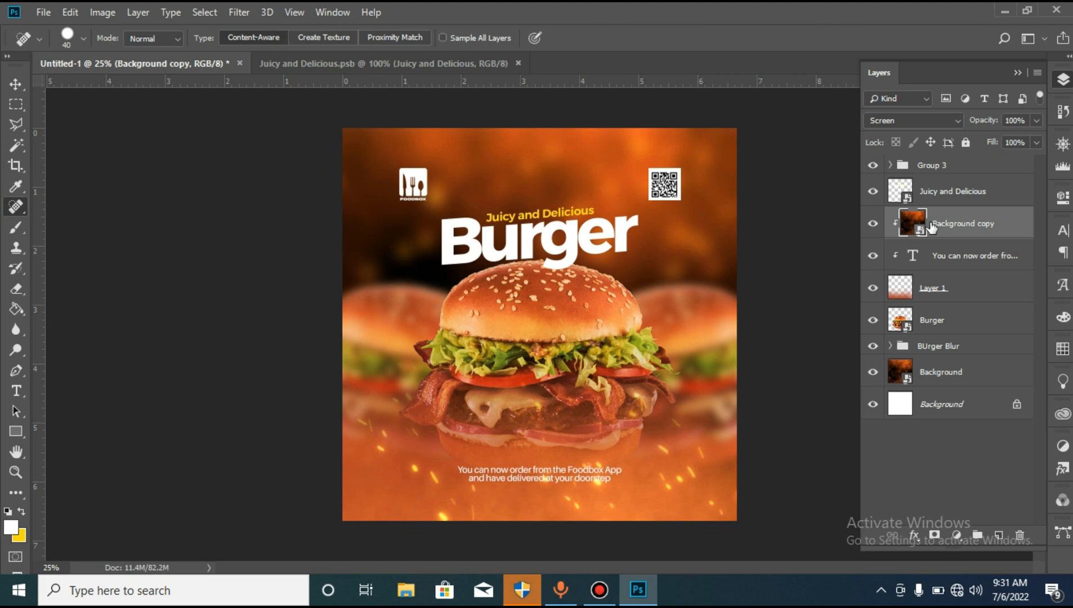
{"action": "right_click", "coordinate": [960, 228]}
{"action": "left_click", "coordinate": [832, 268]}
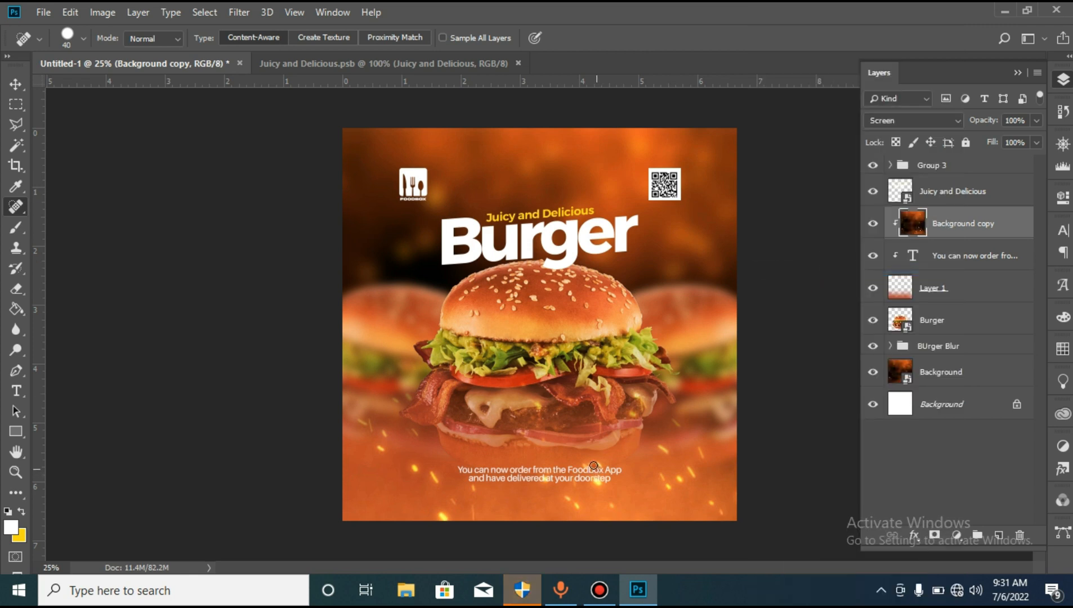
{"action": "left_click_drag", "start_coordinate": [597, 480], "coordinate": [598, 485]}
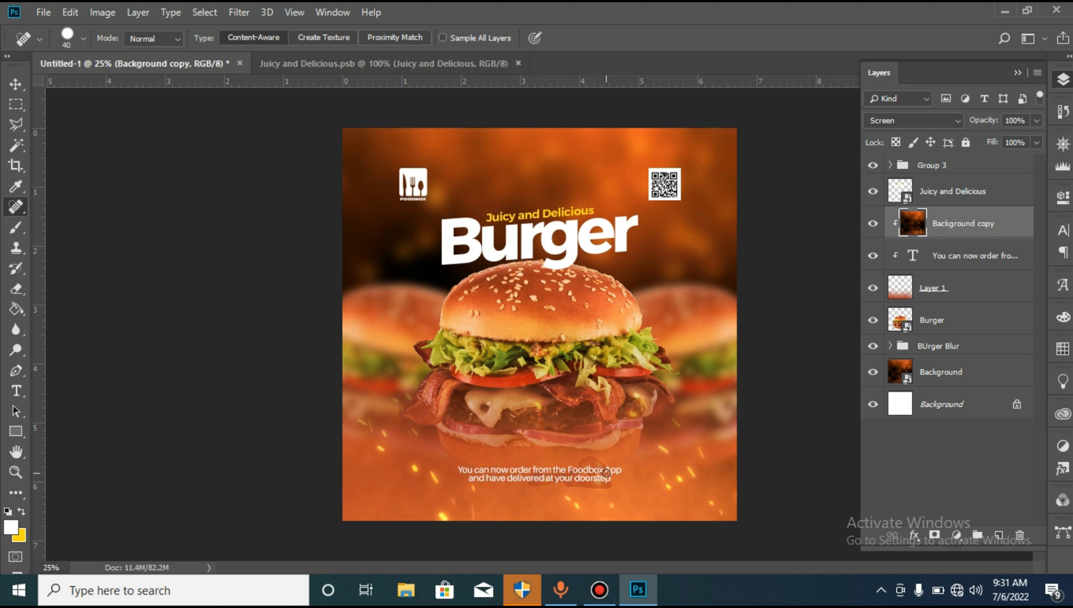
{"action": "left_click_drag", "start_coordinate": [606, 473], "coordinate": [605, 473]}
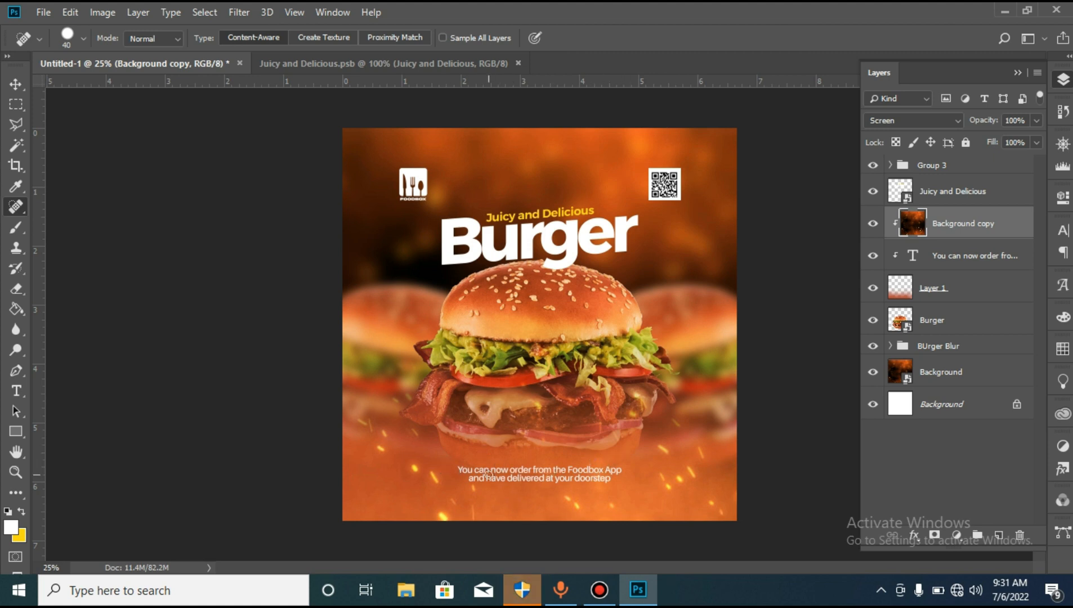
- Select the delivery text layer on the canvas and nudge the text slightly upward
{"action": "key", "text": "v"}
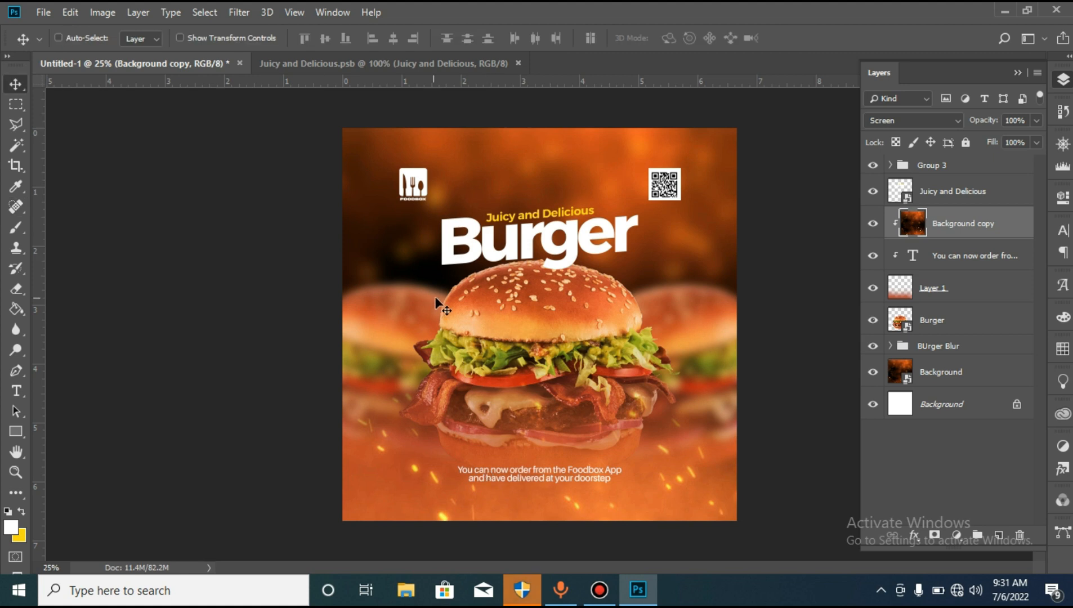
{"action": "right_click", "coordinate": [574, 471]}
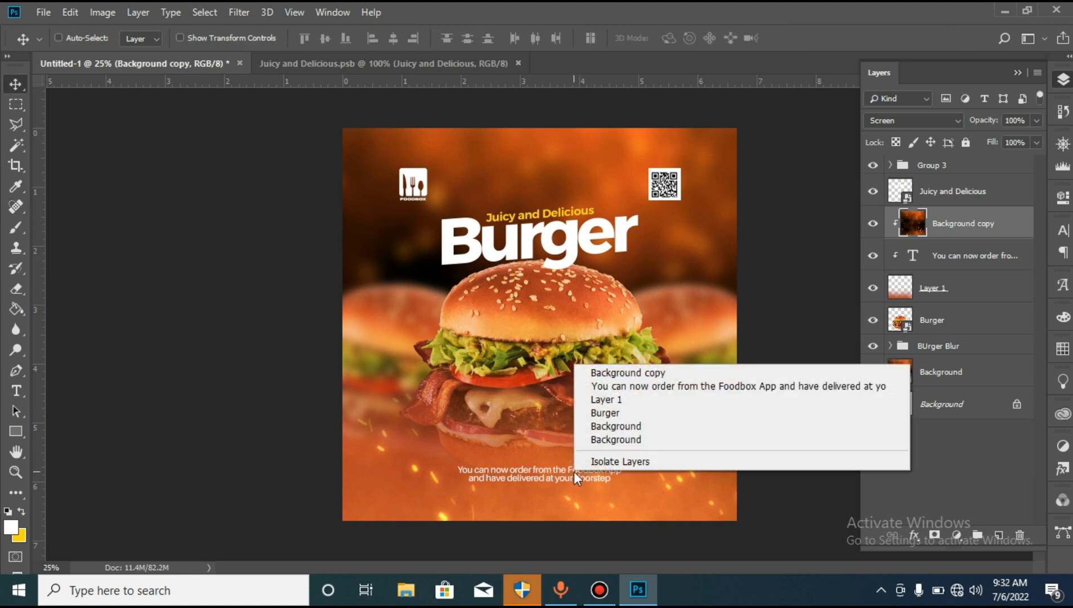
{"action": "left_click", "coordinate": [648, 388]}
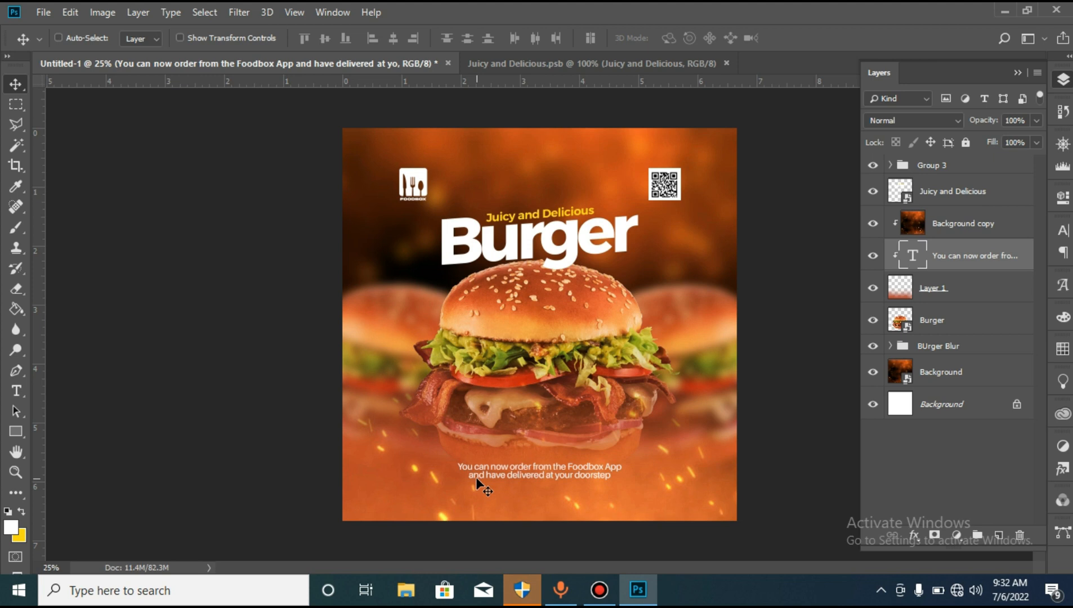
- Place the kindpng_4937901 app store badges image as an embedded object and move its layer to the top of the stack
{"action": "left_click", "coordinate": [43, 12]}
{"action": "left_click", "coordinate": [73, 309]}
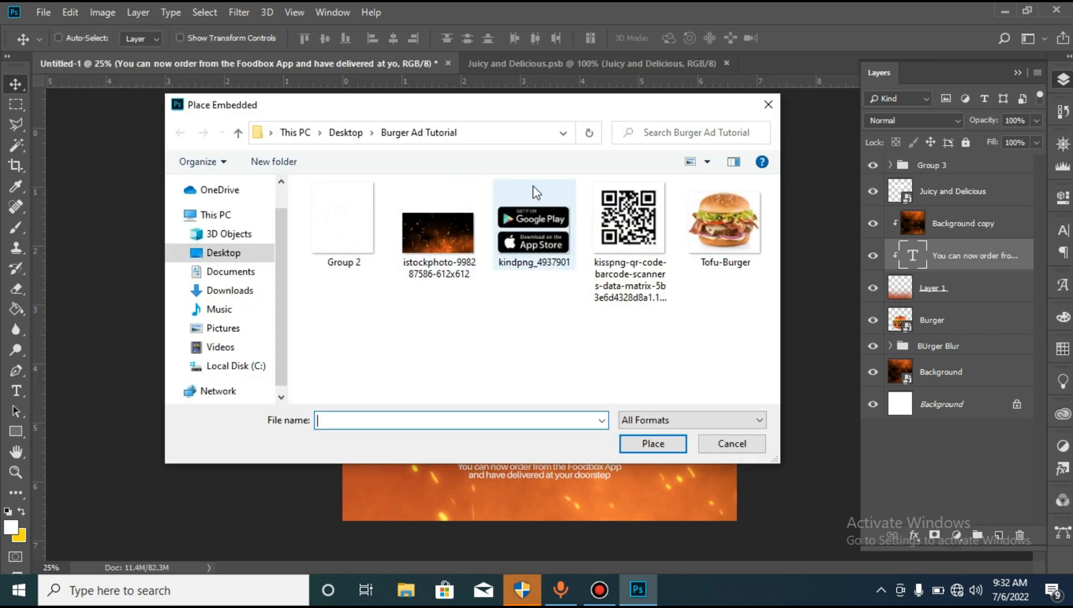
{"action": "double_click", "coordinate": [537, 232]}
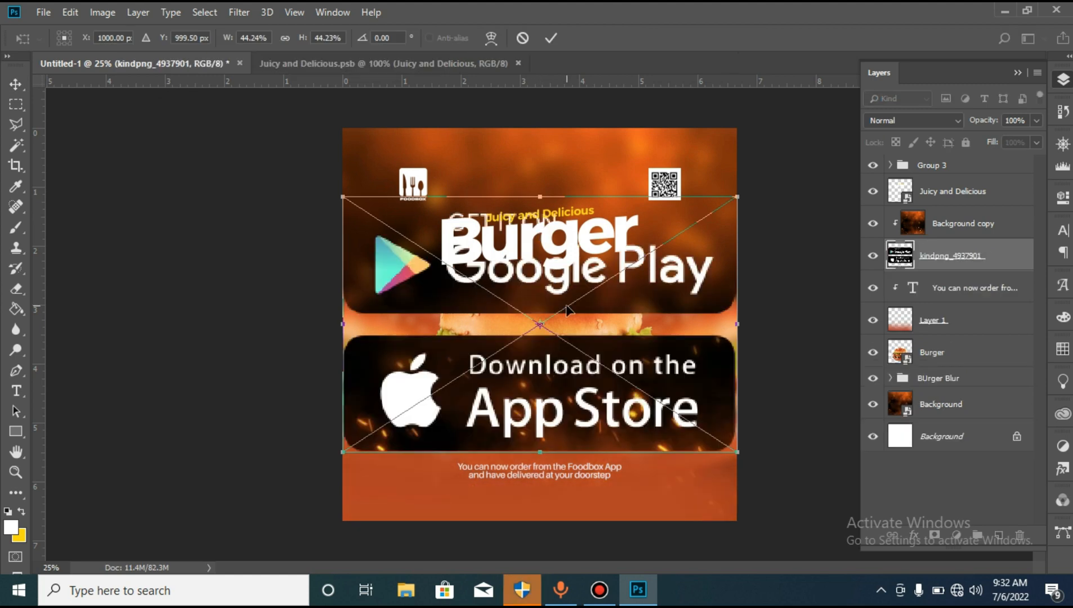
{"action": "key", "text": "Return"}
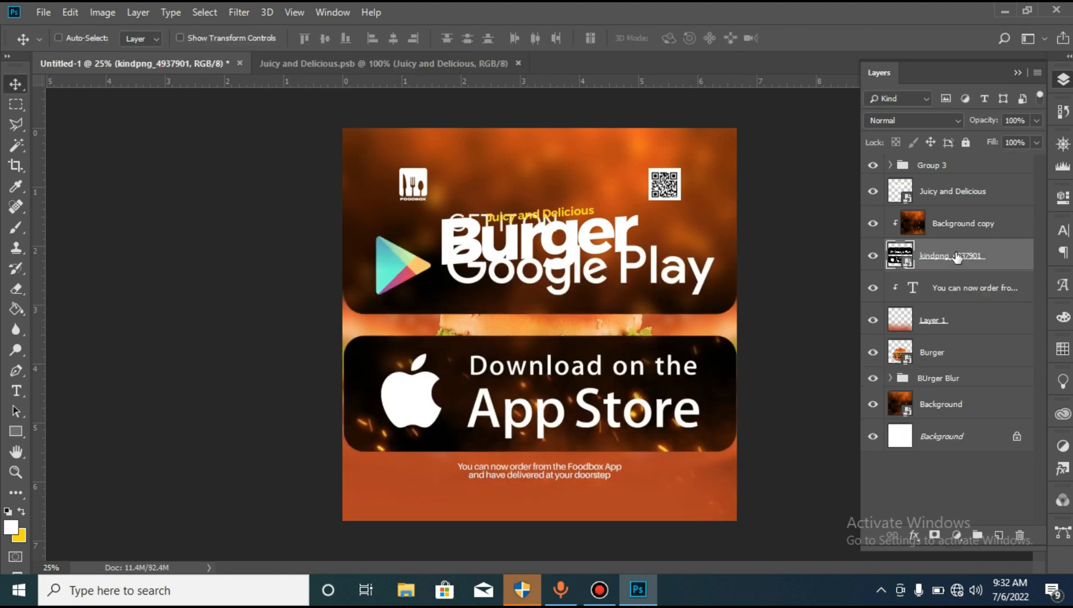
{"action": "left_click_drag", "start_coordinate": [986, 258], "coordinate": [953, 162]}
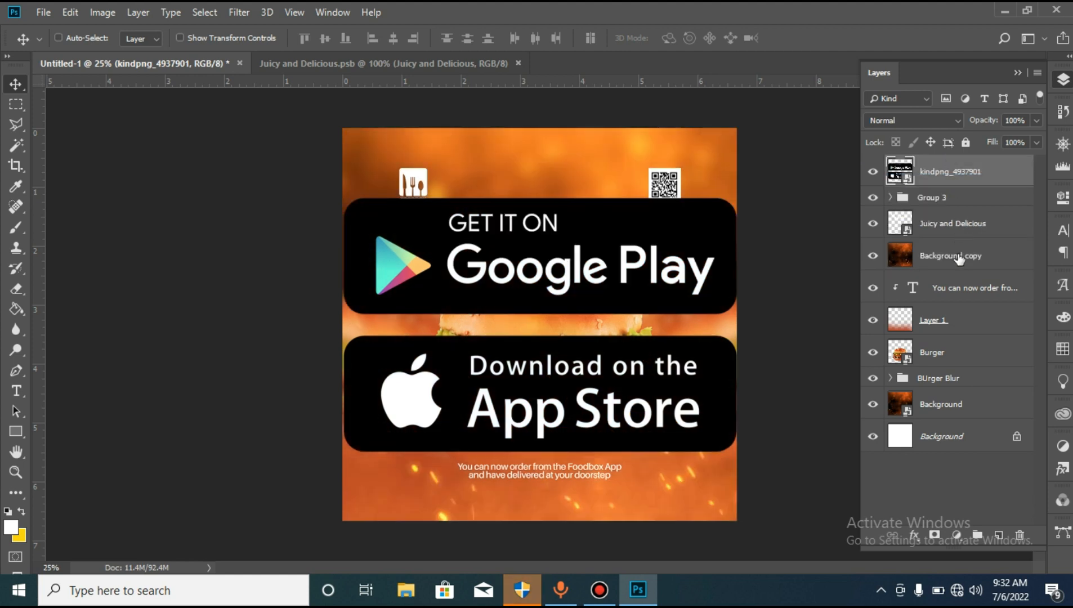
- Clip the fiery Background copy to the fade layer again and move the delivery text above the Juicy and Delicious layer
{"action": "right_click", "coordinate": [957, 256]}
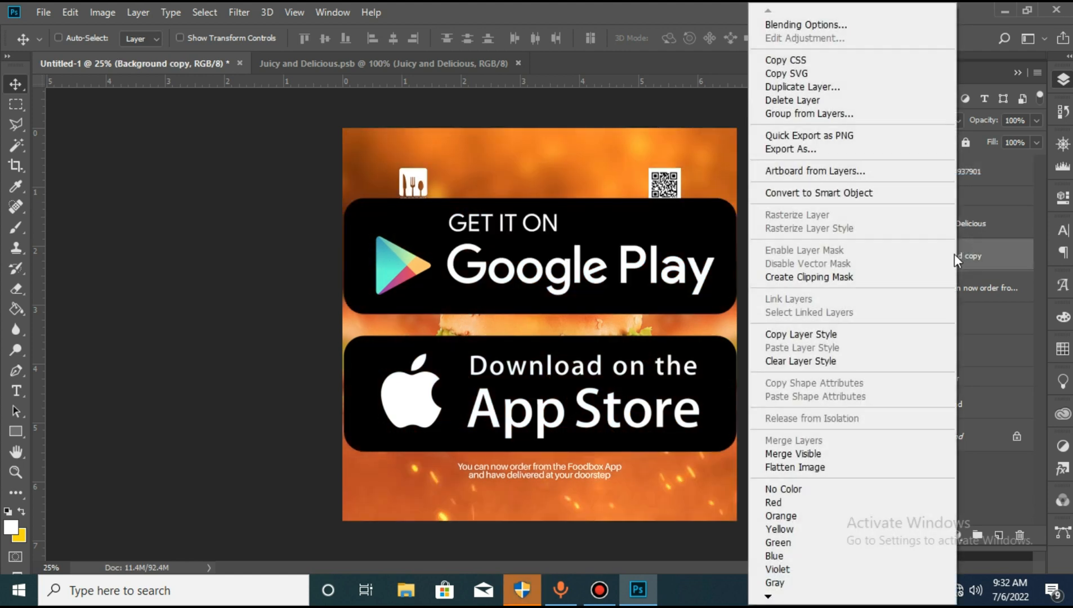
{"action": "left_click", "coordinate": [813, 277]}
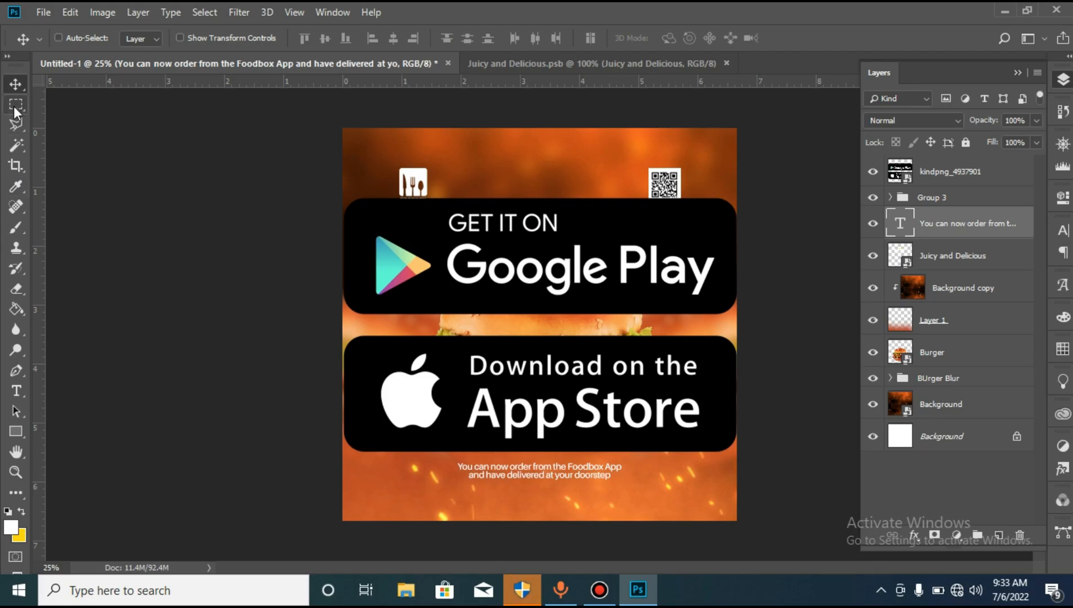
- Copy the Google Play badge from the kindpng_4937901 layer onto its own layer using a rectangular selection
{"action": "left_click", "coordinate": [15, 106]}
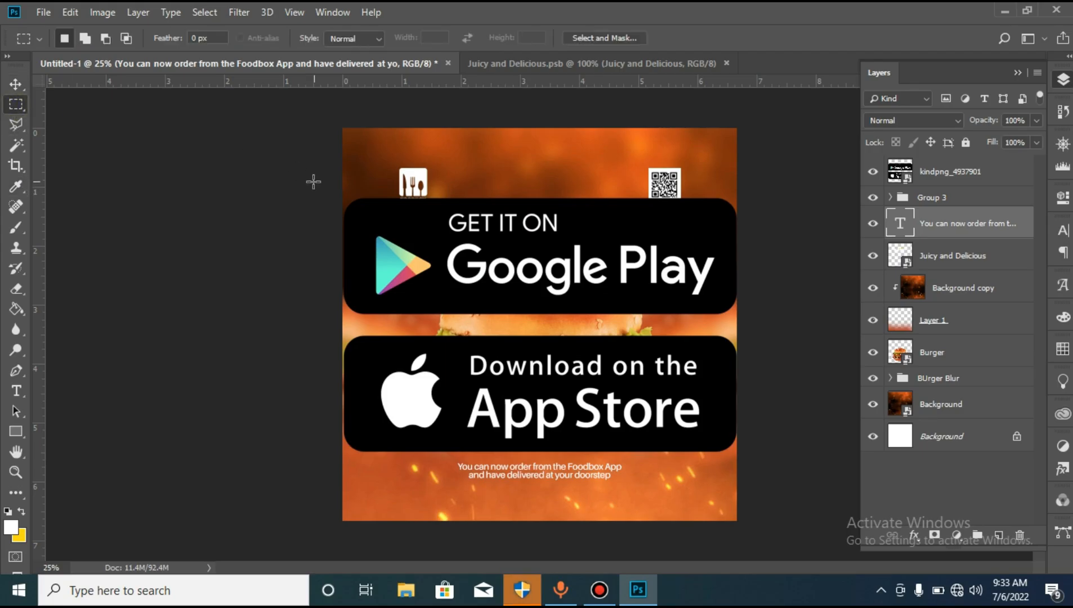
{"action": "left_click_drag", "start_coordinate": [342, 182], "coordinate": [754, 322]}
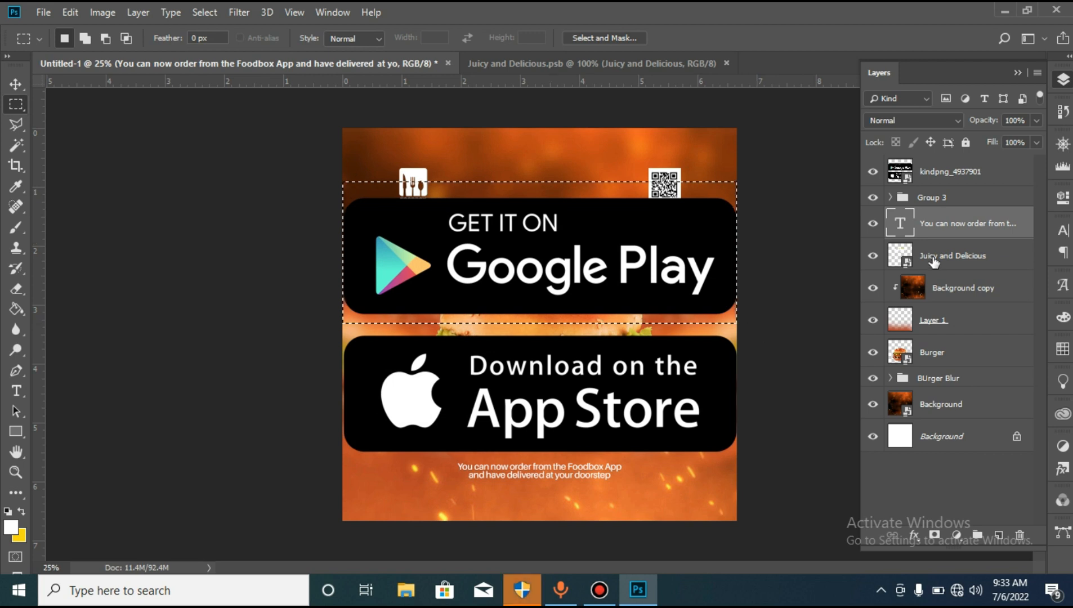
{"action": "left_click", "coordinate": [937, 172]}
{"action": "key", "text": "ctrl+shift+alt+n"}
- Copy the App Store badge from the kindpng_4937901 layer onto its own layer and hide the original badges layer
{"action": "left_click", "coordinate": [980, 203]}
{"action": "left_click_drag", "start_coordinate": [273, 489], "coordinate": [749, 327]}
{"action": "key", "text": "ctrl+j"}
{"action": "left_click", "coordinate": [873, 235]}
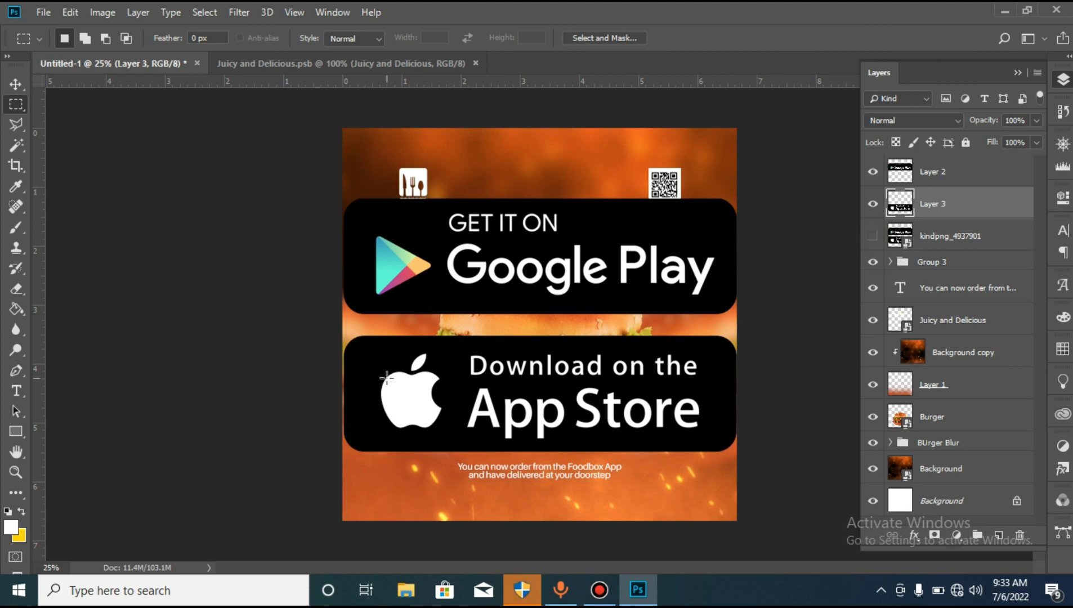
- Scale the copied Google Play and App Store badge layers down proportionally
{"action": "left_click", "coordinate": [962, 178], "text": "ctrl"}
{"action": "key", "text": "ctrl+t"}
{"action": "left_click_drag", "start_coordinate": [736, 198], "coordinate": [626, 311]}
{"action": "key", "text": "Return"}
{"action": "key", "text": "v"}
- Arrange the Google Play and App Store badges side by side at matching size, lined up with a new horizontal guide
{"action": "right_click", "coordinate": [544, 328]}
{"action": "left_click", "coordinate": [557, 341]}
{"action": "right_click", "coordinate": [626, 312]}
{"action": "left_click", "coordinate": [683, 321]}
{"action": "key", "text": "ctrl+t"}
{"action": "left_click_drag", "start_coordinate": [537, 82], "coordinate": [582, 312]}
{"action": "key", "text": "Return"}
{"action": "right_click", "coordinate": [564, 318]}
{"action": "left_click", "coordinate": [595, 329]}
{"action": "key", "text": "ctrl+t"}
{"action": "key", "text": "shift+Left"}
{"action": "key", "text": "Return"}
- Group the two badge layers and move the group centrally beneath the delivery text
{"action": "left_click", "coordinate": [932, 208], "text": "shift"}
{"action": "key", "text": "ctrl+g"}
{"action": "left_click_drag", "start_coordinate": [566, 333], "coordinate": [533, 516]}
- Select the App Store badge layer and nudge it slightly left to narrow the gap to the Google Play badge
{"action": "key", "text": "z"}
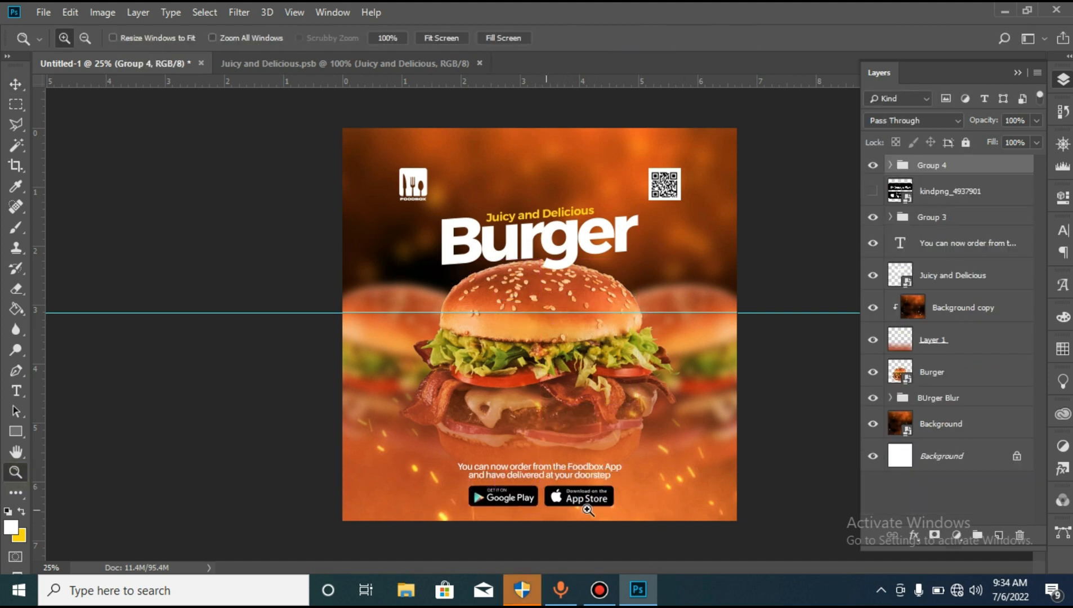
{"action": "left_click", "coordinate": [580, 489]}
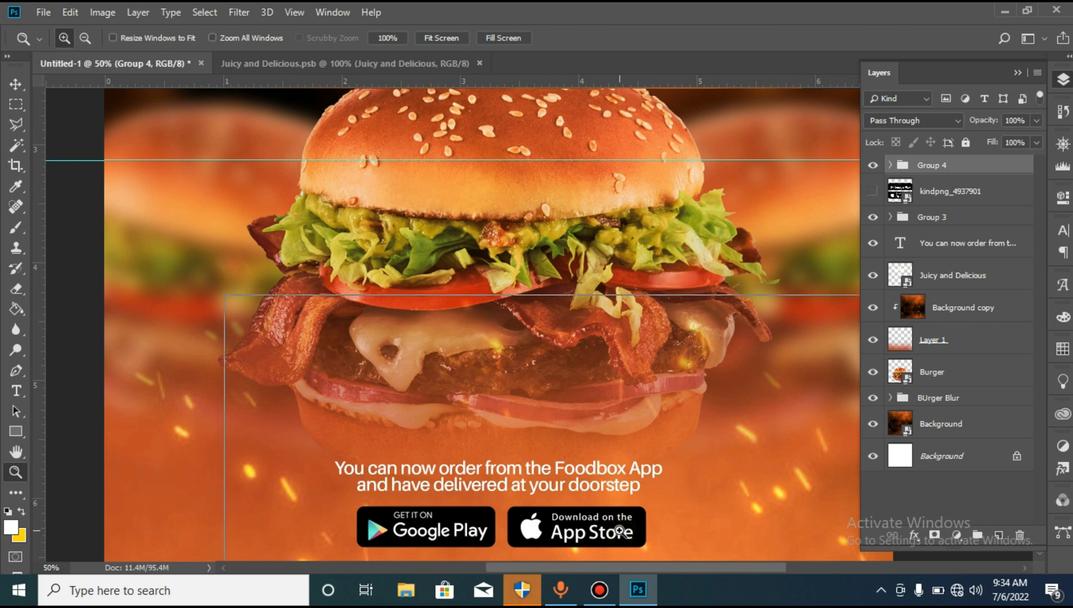
{"action": "left_click", "coordinate": [619, 531]}
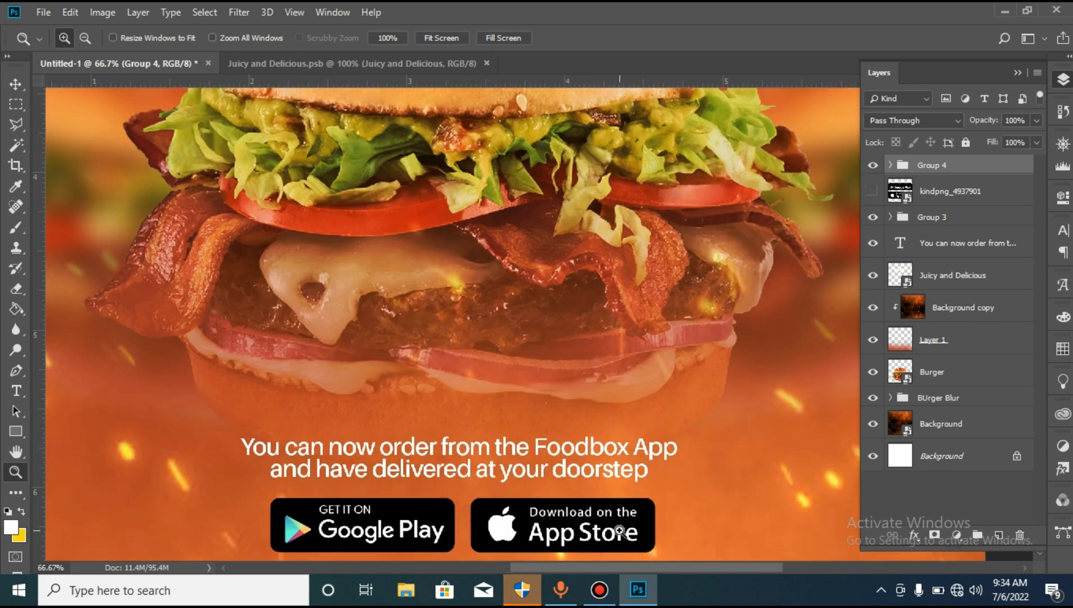
{"action": "left_click", "coordinate": [470, 529]}
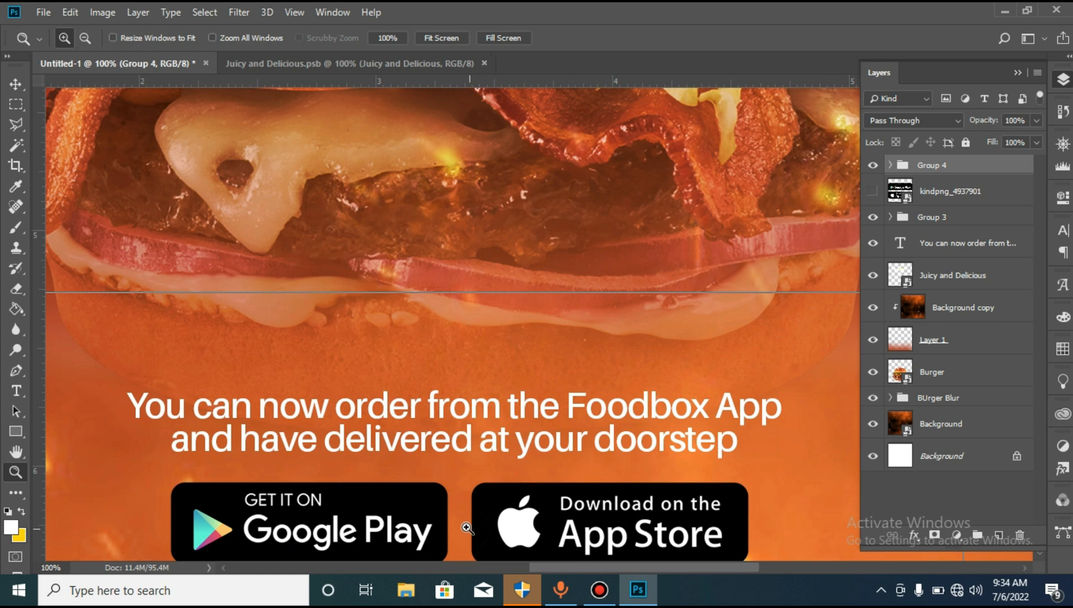
{"action": "left_click", "coordinate": [469, 530]}
{"action": "left_click", "coordinate": [16, 452]}
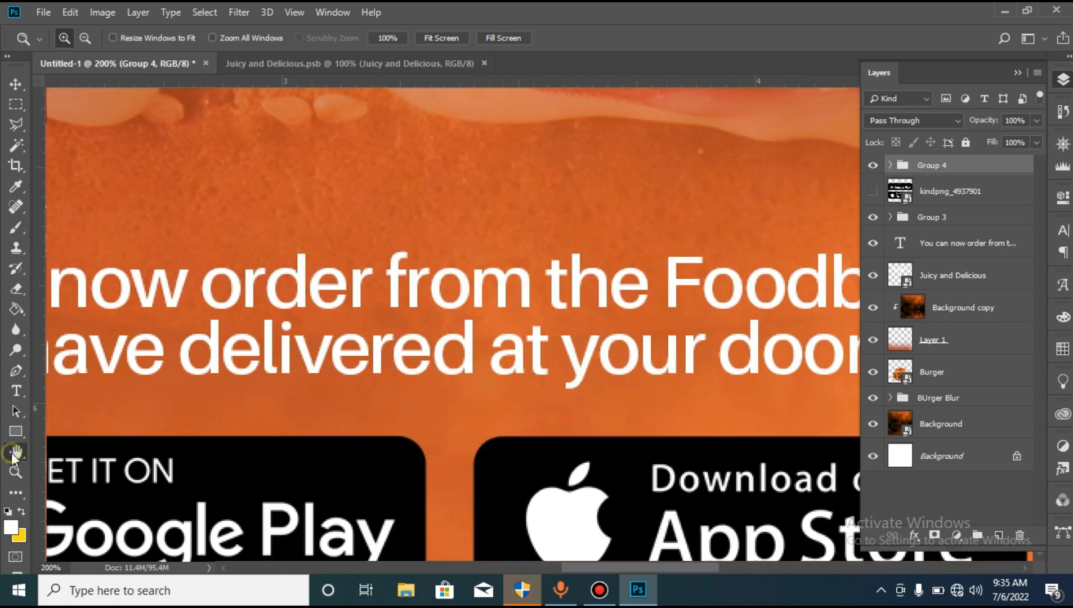
{"action": "left_click_drag", "start_coordinate": [440, 450], "coordinate": [447, 354]}
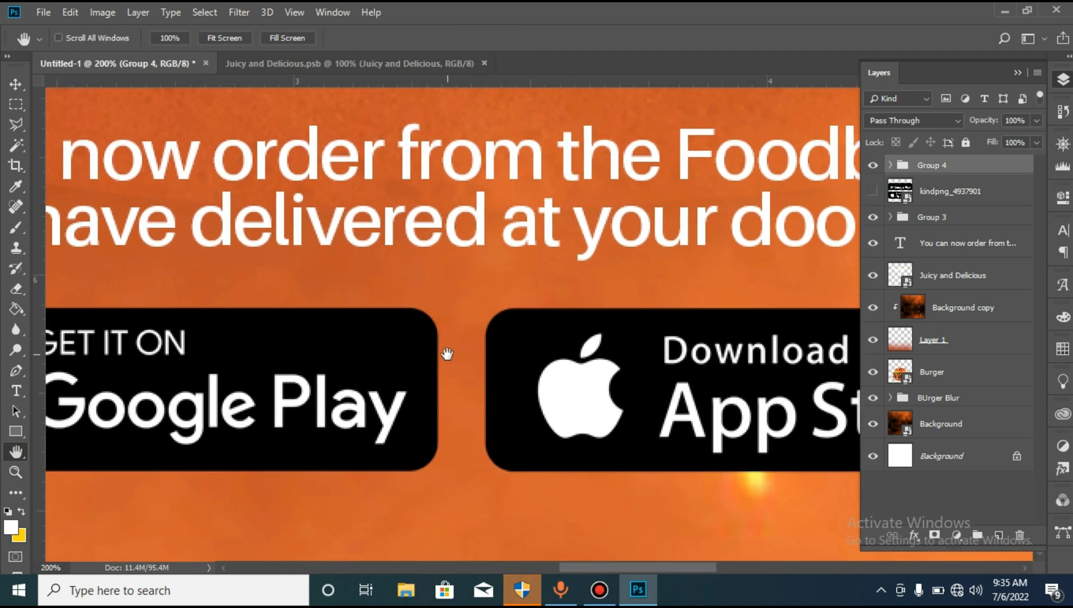
{"action": "left_click", "coordinate": [19, 83]}
{"action": "right_click", "coordinate": [579, 355]}
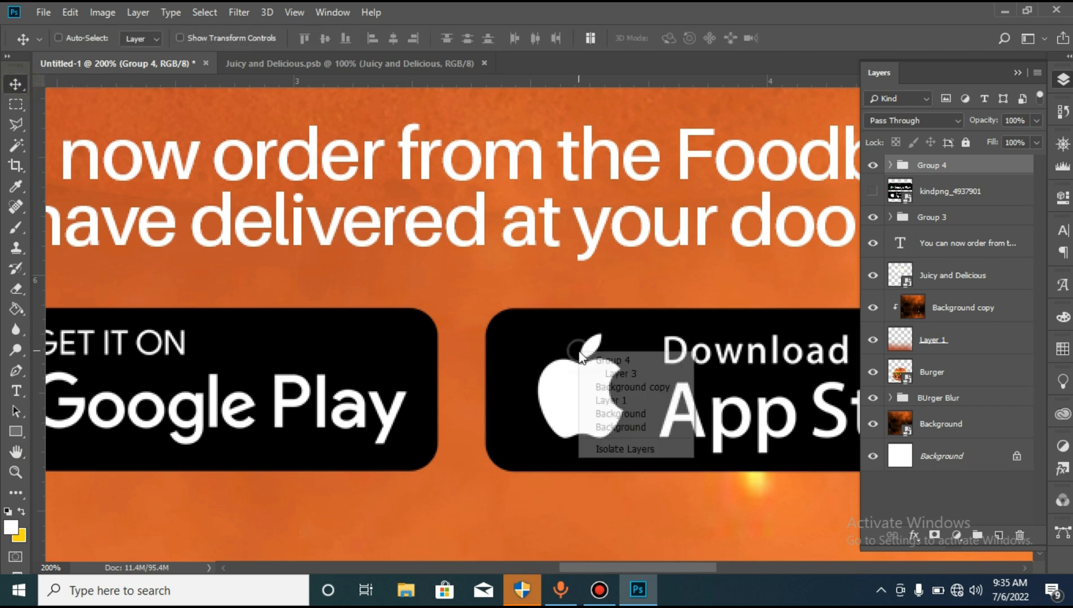
{"action": "left_click", "coordinate": [635, 373]}
{"action": "left_click_drag", "start_coordinate": [645, 375], "coordinate": [642, 374]}
{"action": "key", "text": "Left"}
{"action": "key", "text": "Left"}
{"action": "key", "text": "Left"}
{"action": "key", "text": "Left"}
{"action": "key", "text": "Left"}
{"action": "key", "text": "Left"}
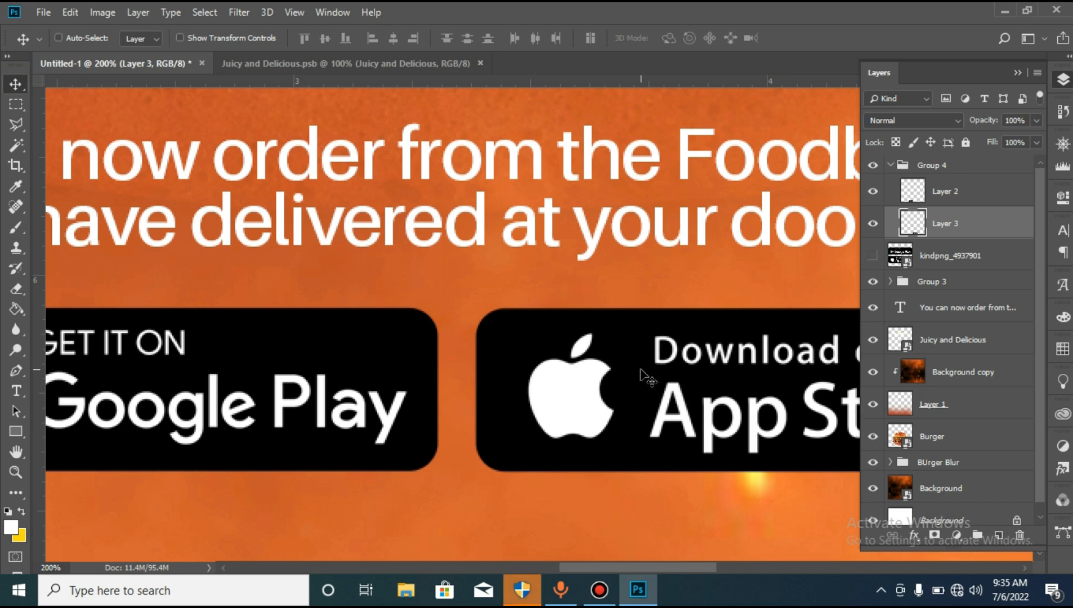
- Scale the badges group up to about 108% and nudge it slightly upward beneath the delivery text
{"action": "left_click", "coordinate": [13, 472]}
{"action": "left_click", "coordinate": [395, 396], "text": "alt"}
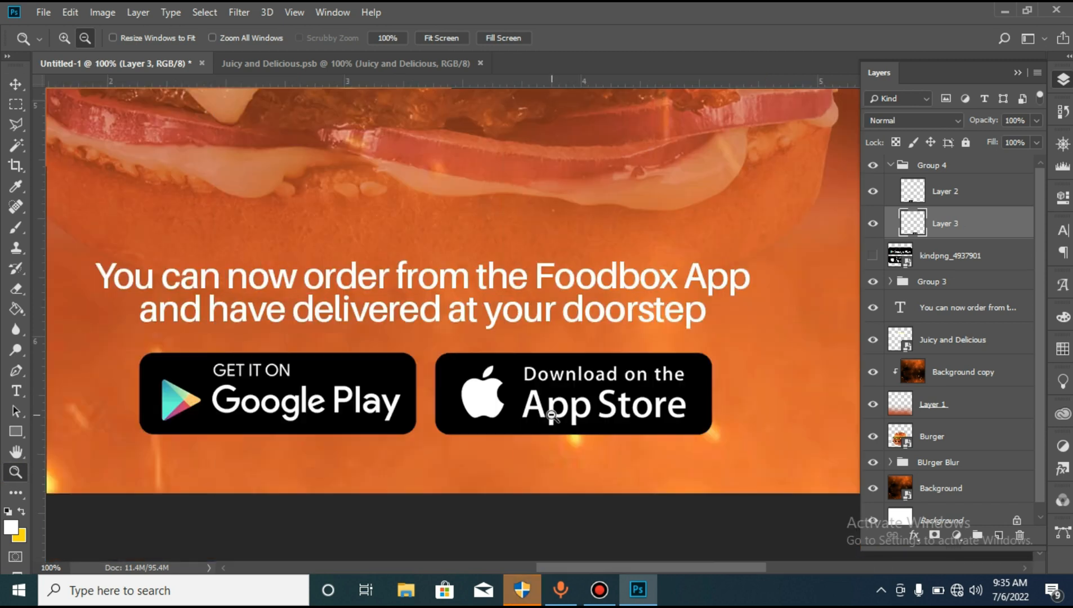
{"action": "left_click", "coordinate": [680, 400], "text": "alt"}
{"action": "left_click", "coordinate": [682, 400], "text": "alt"}
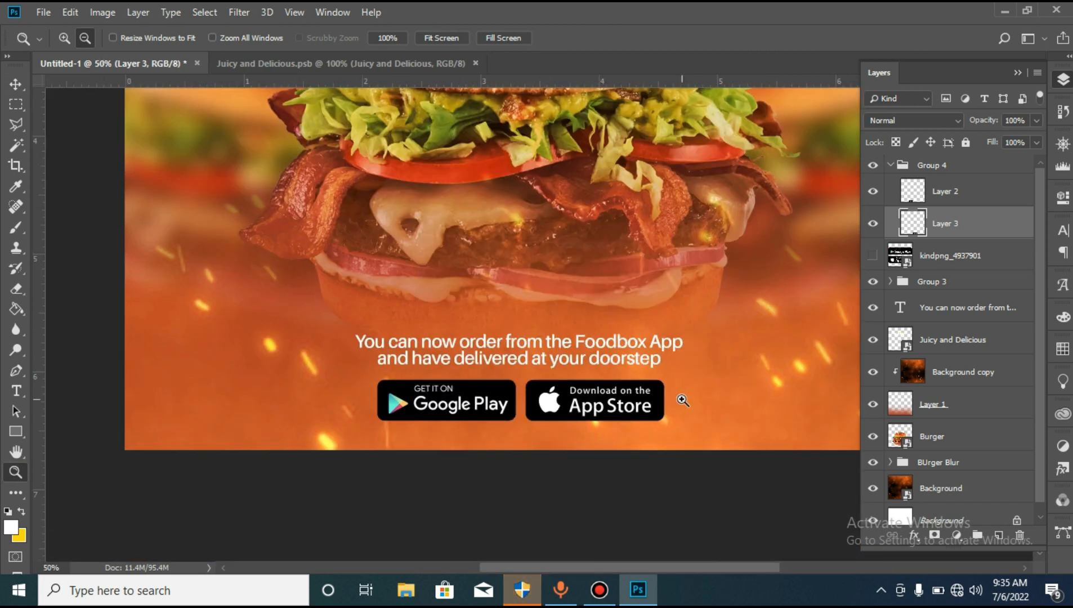
{"action": "left_click", "coordinate": [680, 401], "text": "alt"}
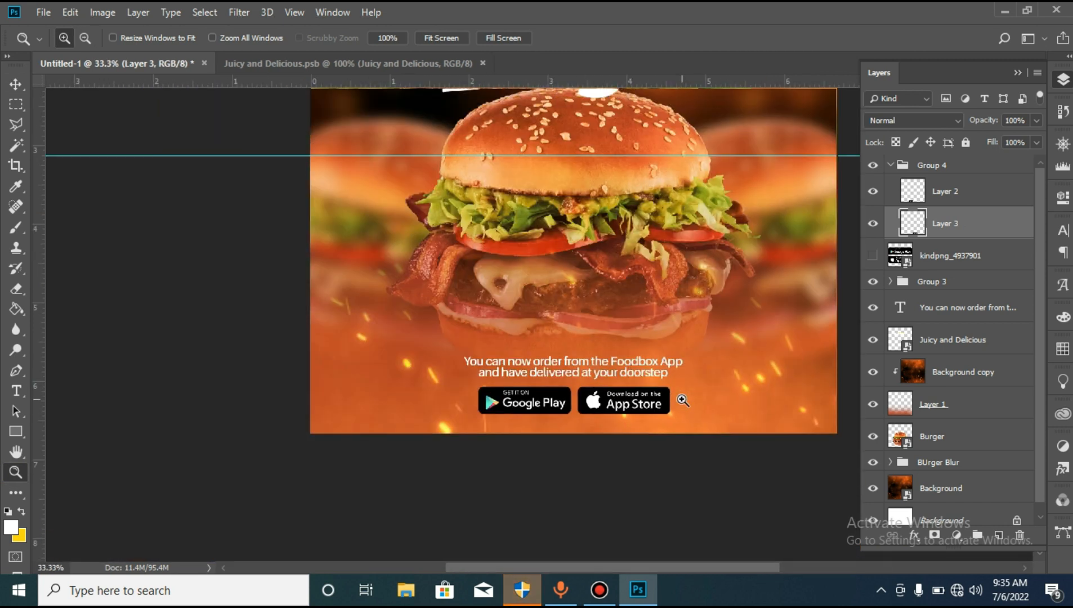
{"action": "left_click", "coordinate": [970, 165]}
{"action": "key", "text": "ctrl+t"}
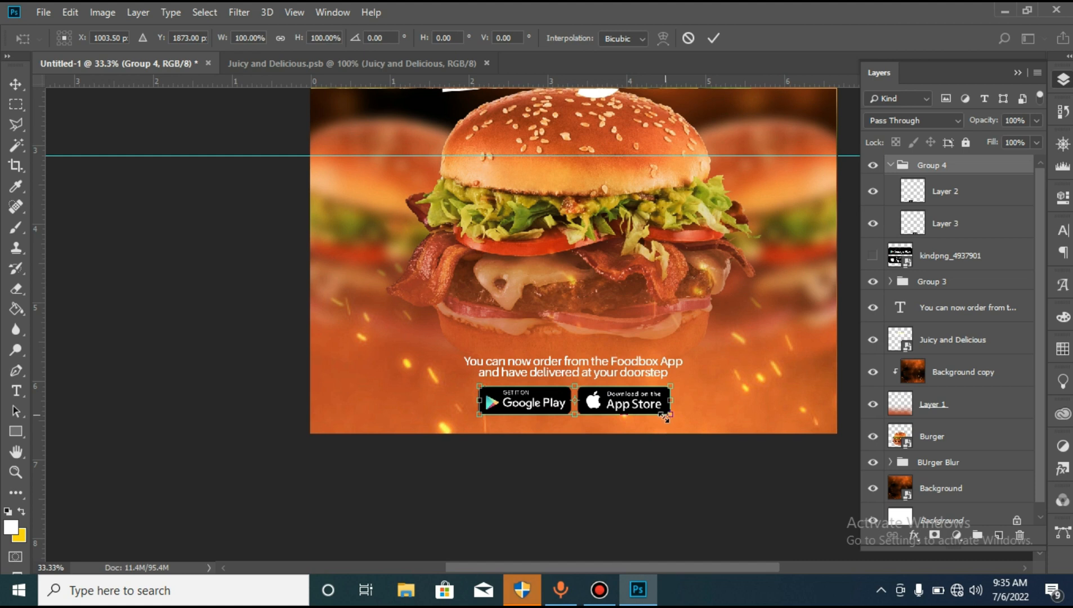
{"action": "left_click_drag", "start_coordinate": [665, 418], "coordinate": [671, 420]}
{"action": "key", "text": "Return"}
{"action": "key", "text": "z"}
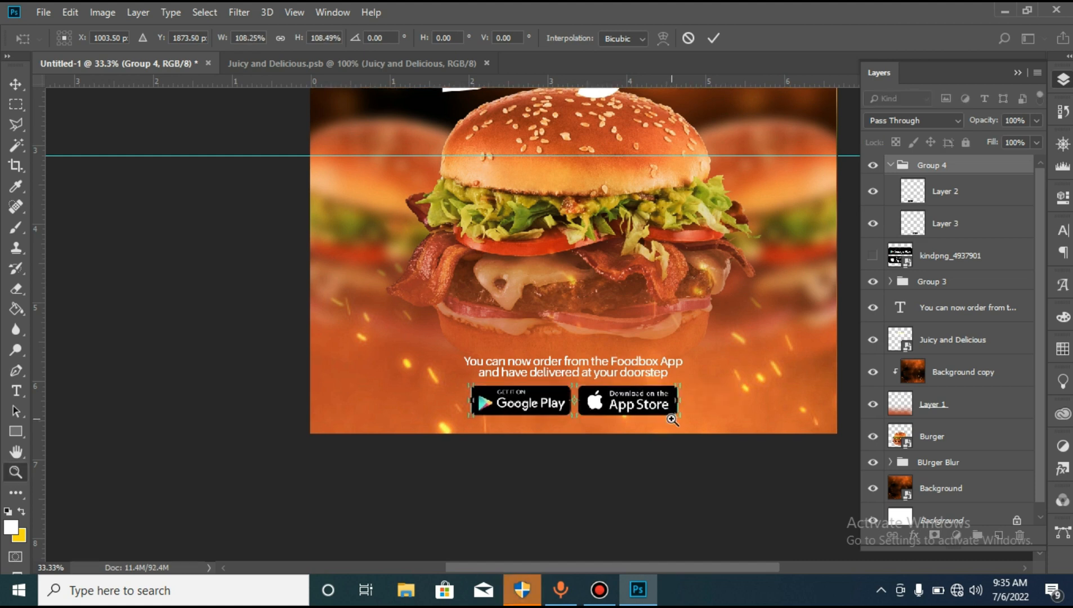
{"action": "key", "text": "v"}
{"action": "key", "text": "shift+Up"}
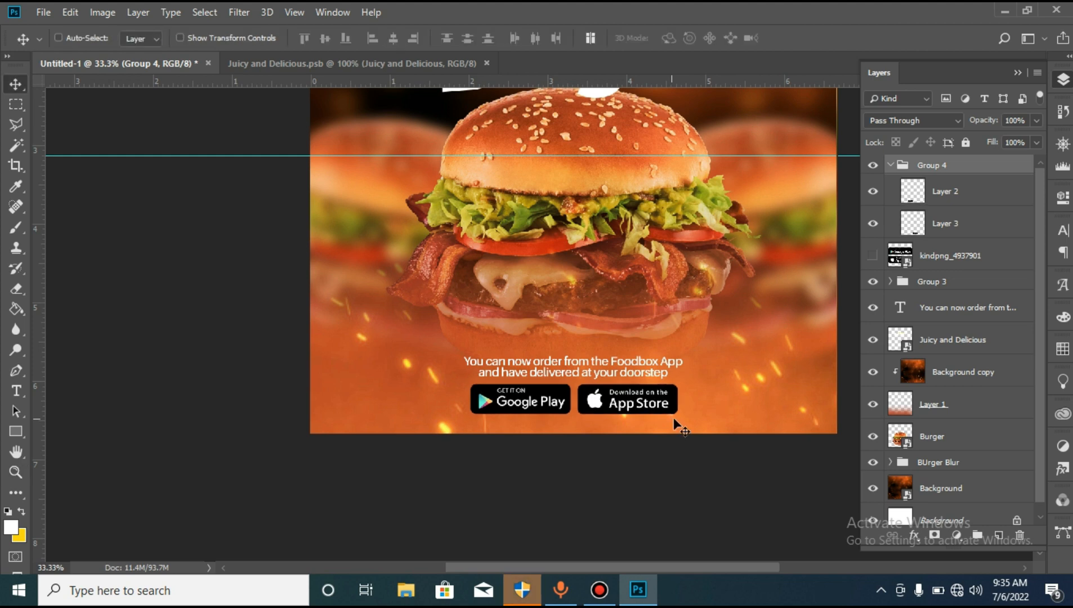
- Delete the hidden kindpng_4937901 layer and move the delivery text layer into the badges group
{"action": "left_click", "coordinate": [934, 259]}
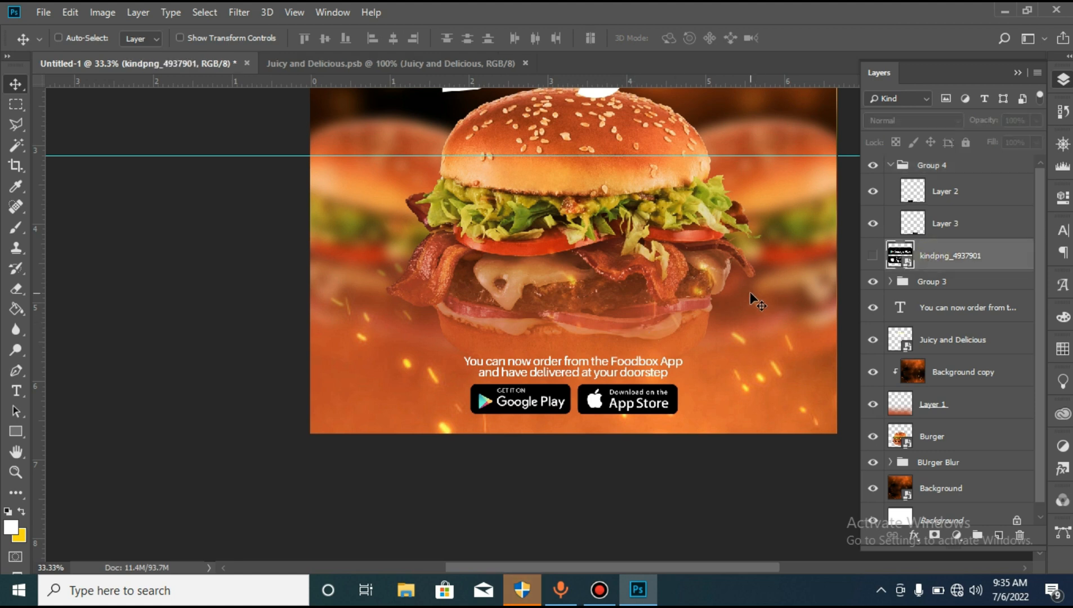
{"action": "key", "text": "Delete"}
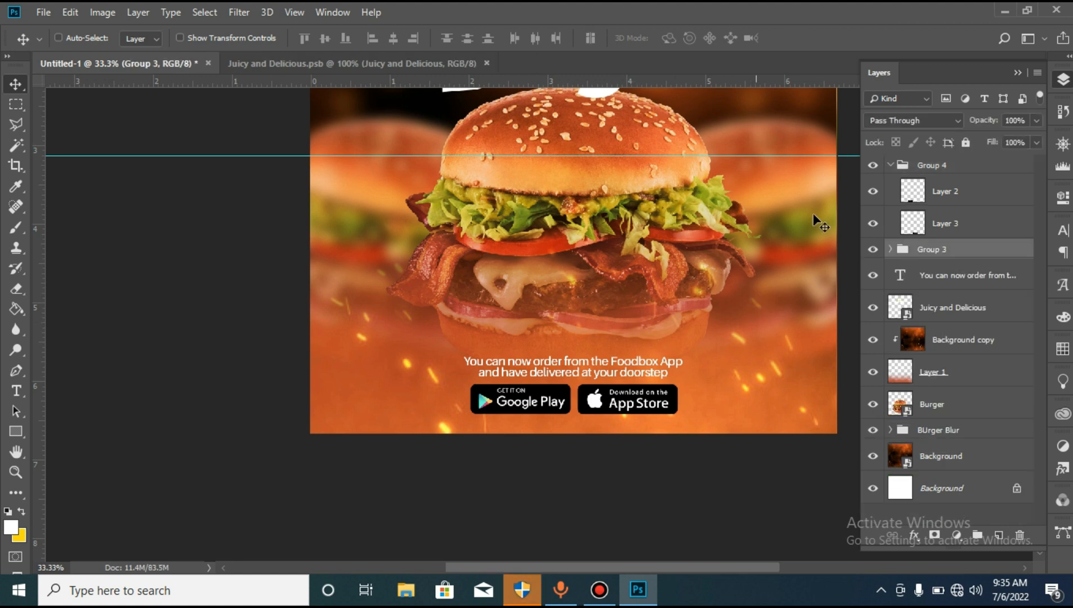
{"action": "left_click_drag", "start_coordinate": [947, 275], "coordinate": [928, 182]}
{"action": "left_click", "coordinate": [892, 165]}
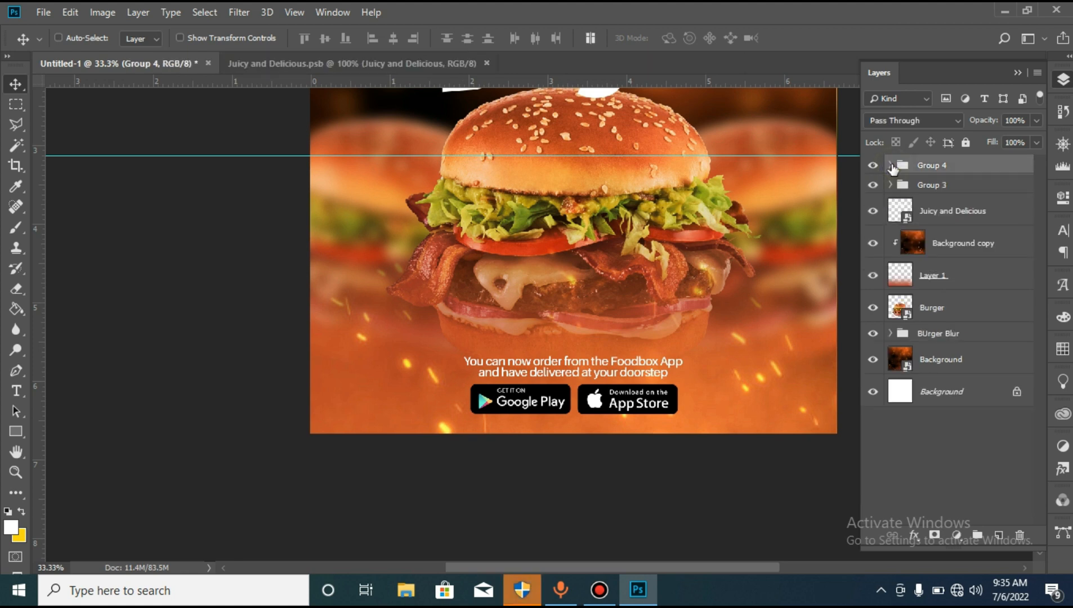
- Rename Group 4 as Bottom and Group 3 as Top
{"action": "double_click", "coordinate": [929, 165]}
{"action": "type", "text": "Bot"}
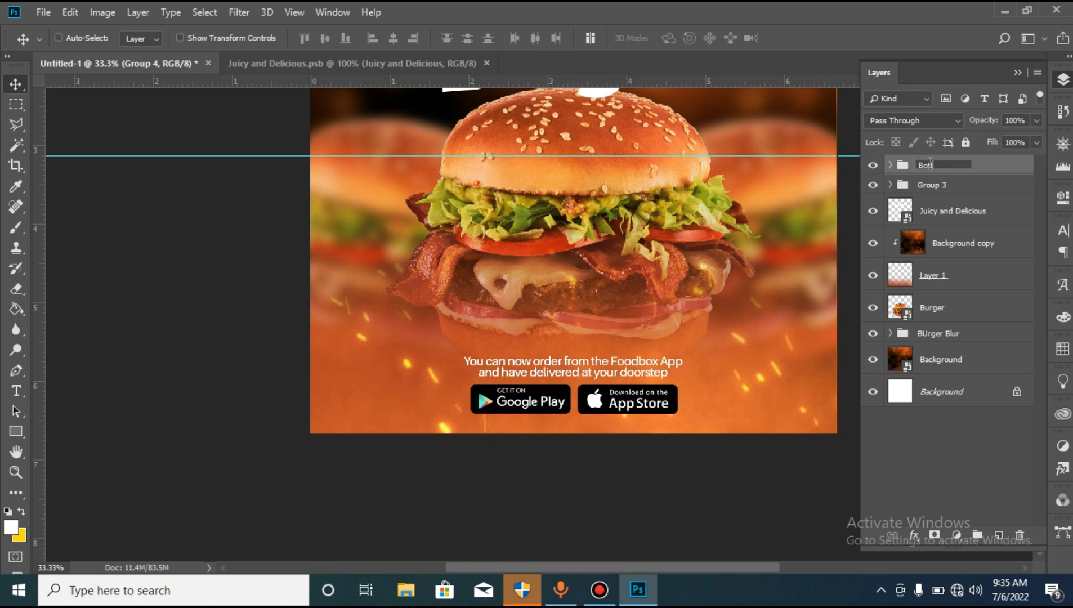
{"action": "type", "text": "tom"}
{"action": "key", "text": "Return"}
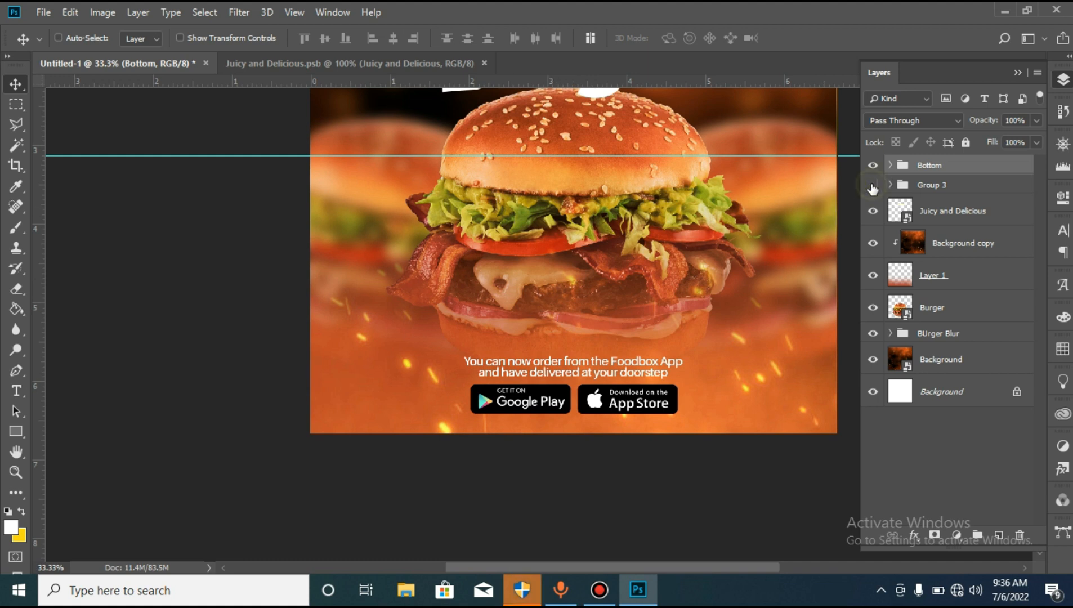
{"action": "double_click", "coordinate": [931, 186]}
{"action": "type", "text": "Top"}
{"action": "key", "text": "Return"}
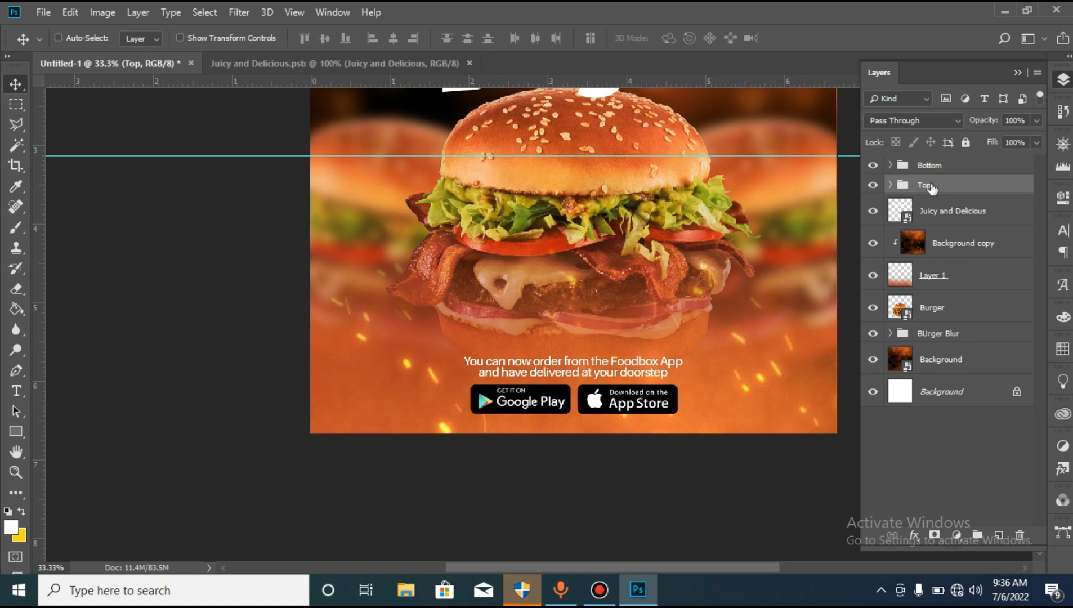
- Review the full advert, switching the Juicy and Delicious and Burger layers off and back on
{"action": "left_click", "coordinate": [22, 476]}
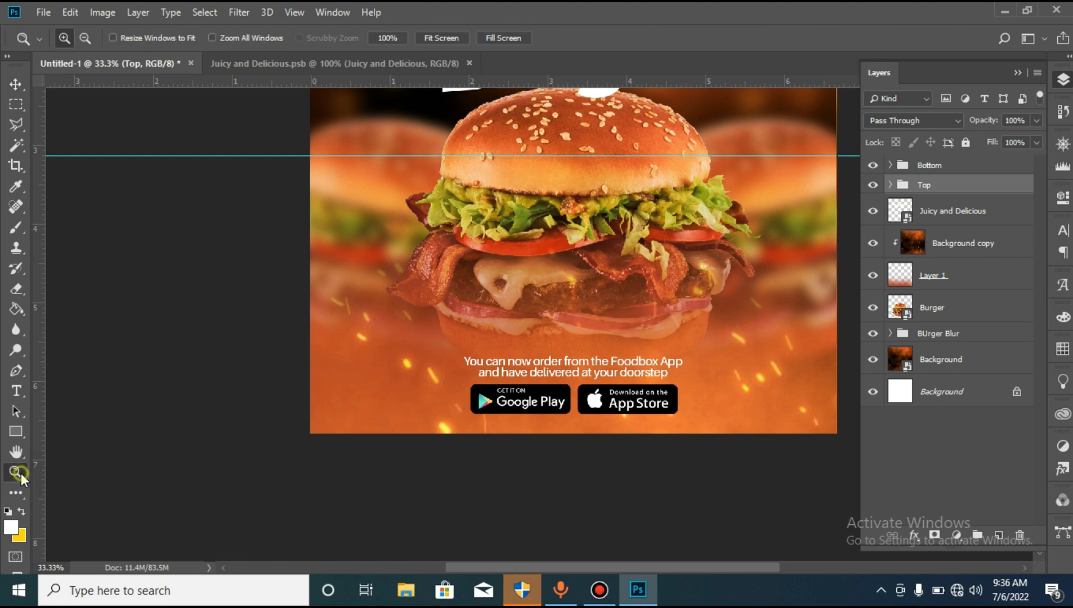
{"action": "left_click", "coordinate": [459, 382], "text": "alt"}
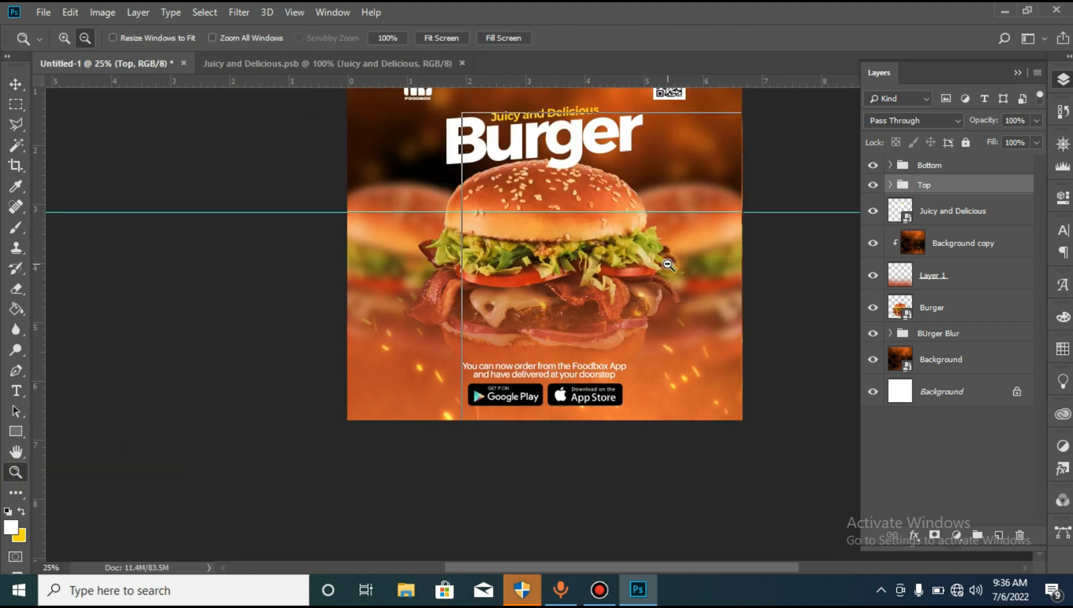
{"action": "left_click", "coordinate": [669, 265], "text": "alt"}
{"action": "left_click", "coordinate": [675, 177]}
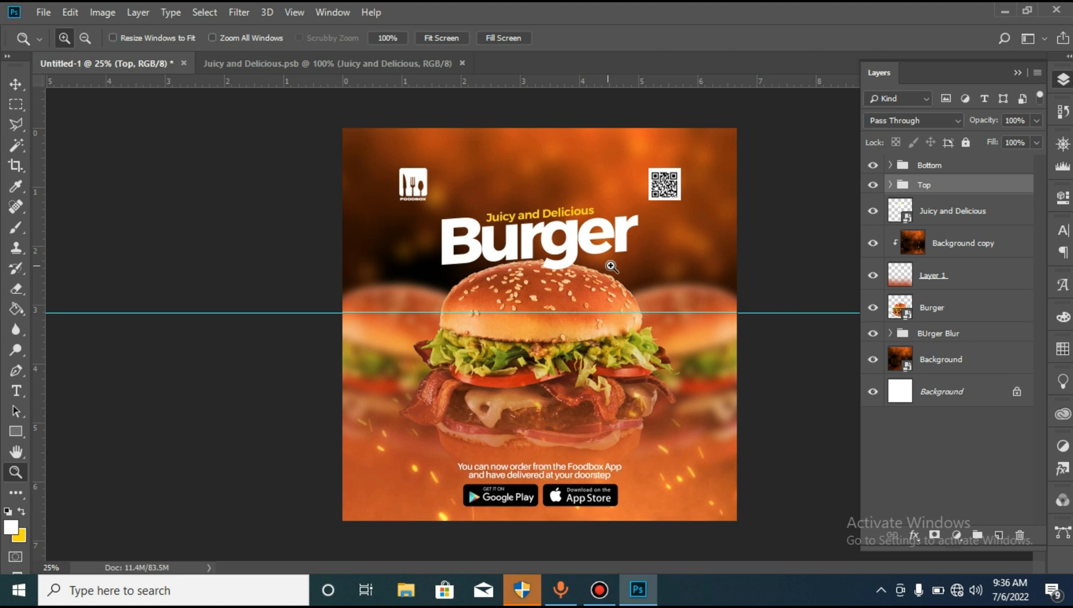
{"action": "left_click", "coordinate": [938, 213]}
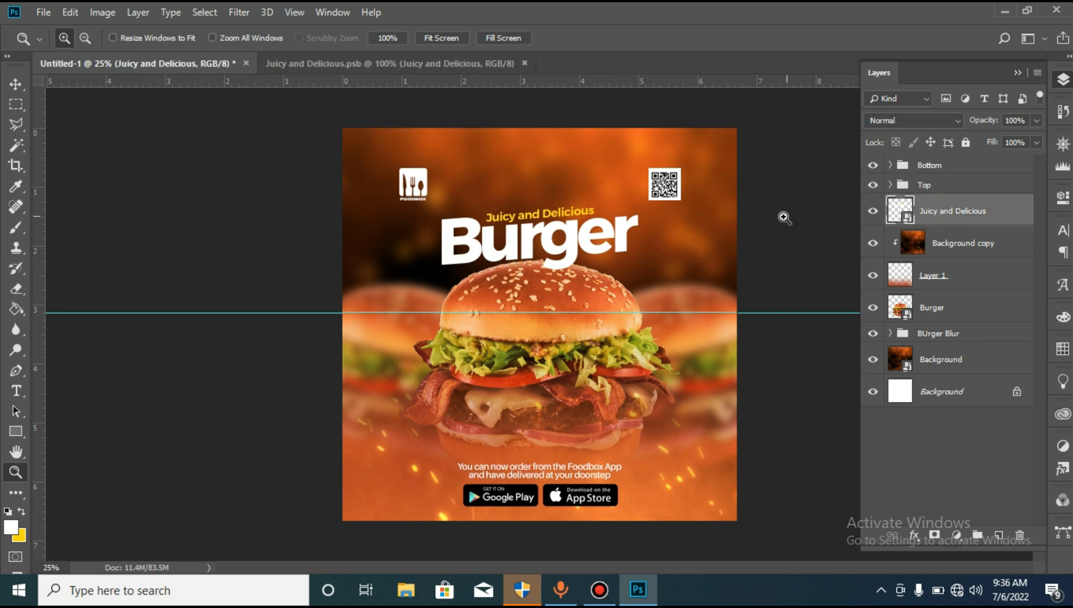
{"action": "left_click", "coordinate": [870, 214]}
{"action": "left_click", "coordinate": [871, 214]}
{"action": "left_click", "coordinate": [873, 309]}
{"action": "left_click", "coordinate": [873, 308]}
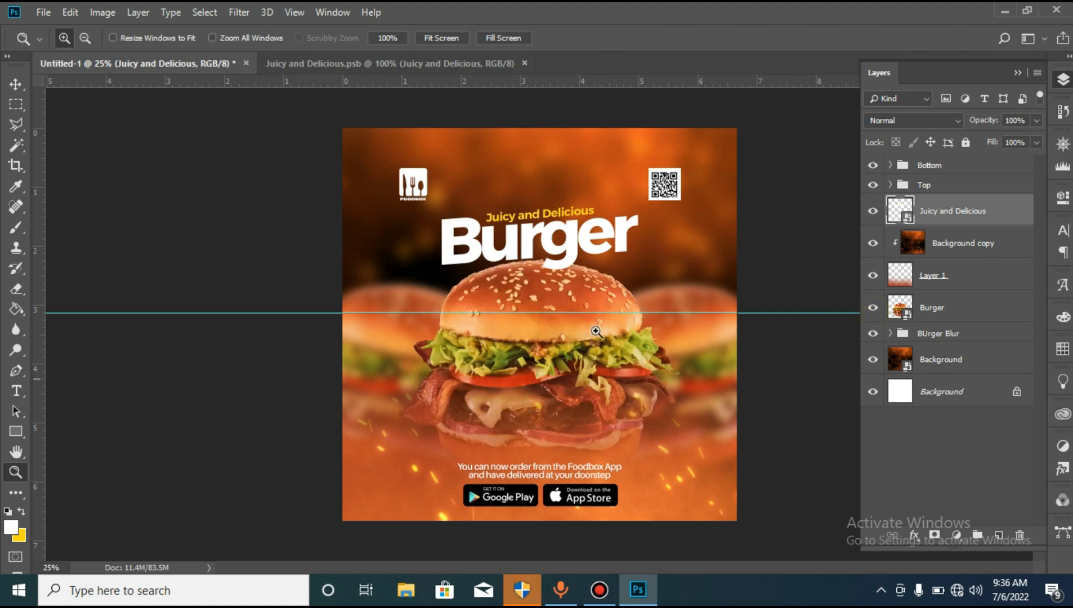
- Select the Bottom group and scale it down slightly, keeping it centred beneath the burger
{"action": "left_click", "coordinate": [951, 165]}
{"action": "key", "text": "v"}
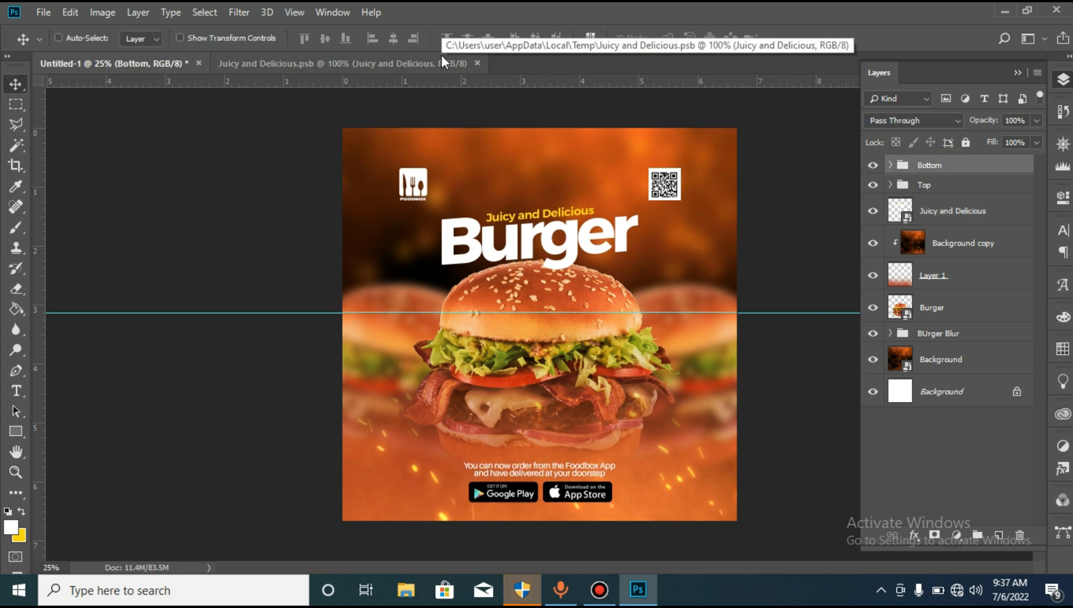